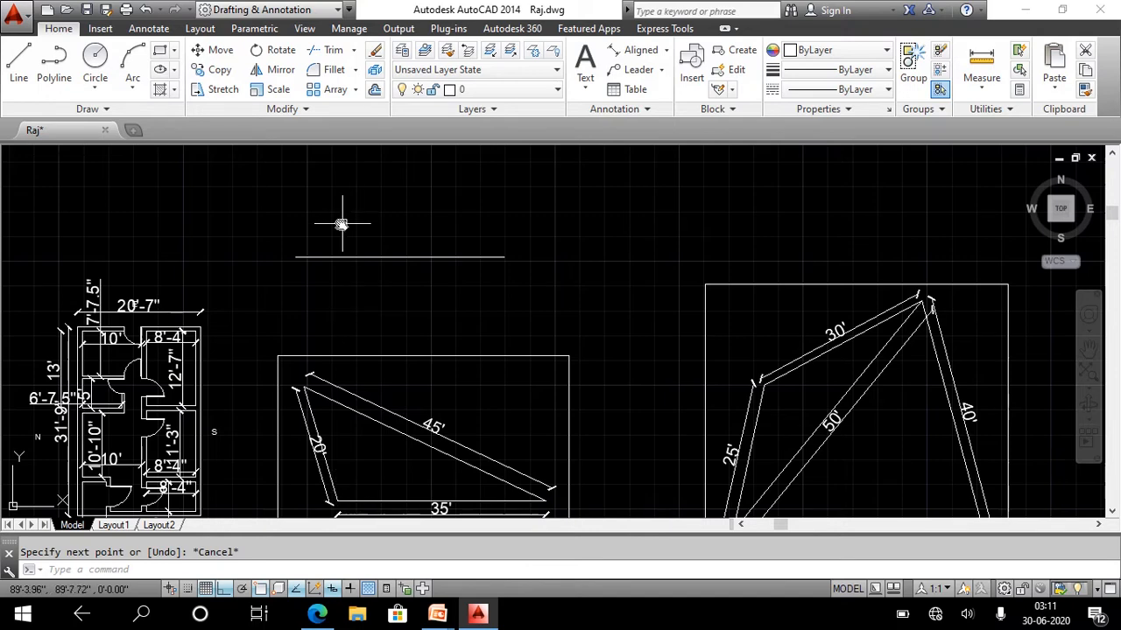
Draw a circle of 20' radius centred on the left endpoint of the horizontal base line above the framed triangle
{"action": "scroll", "coordinate": [294, 258], "scroll_direction": "up", "scroll_amount": 2}
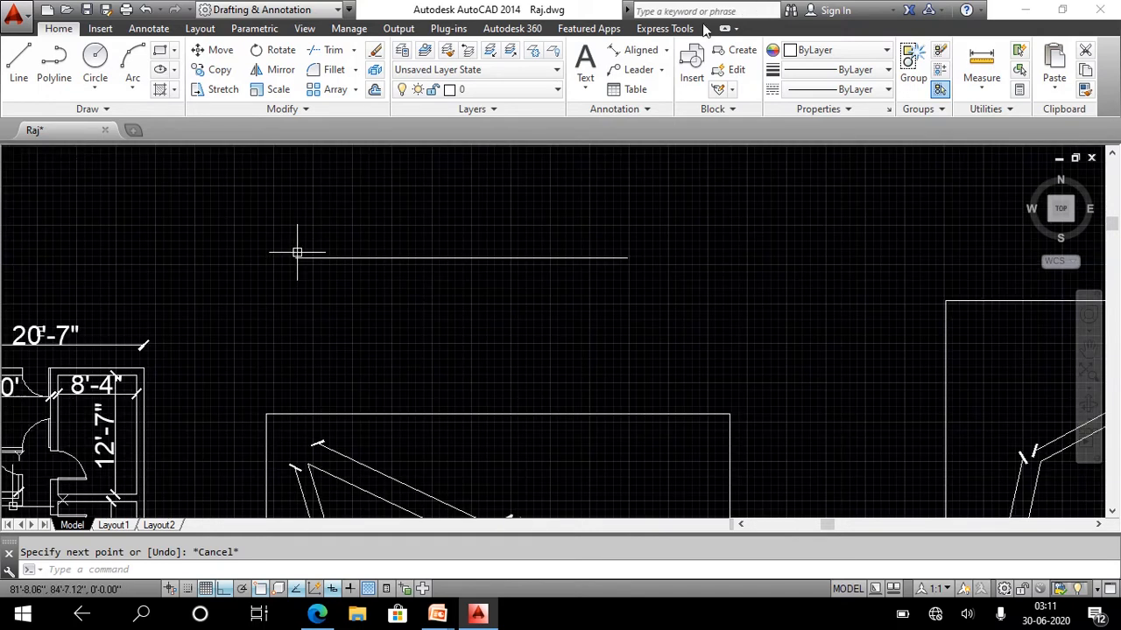
{"action": "left_click", "coordinate": [94, 63]}
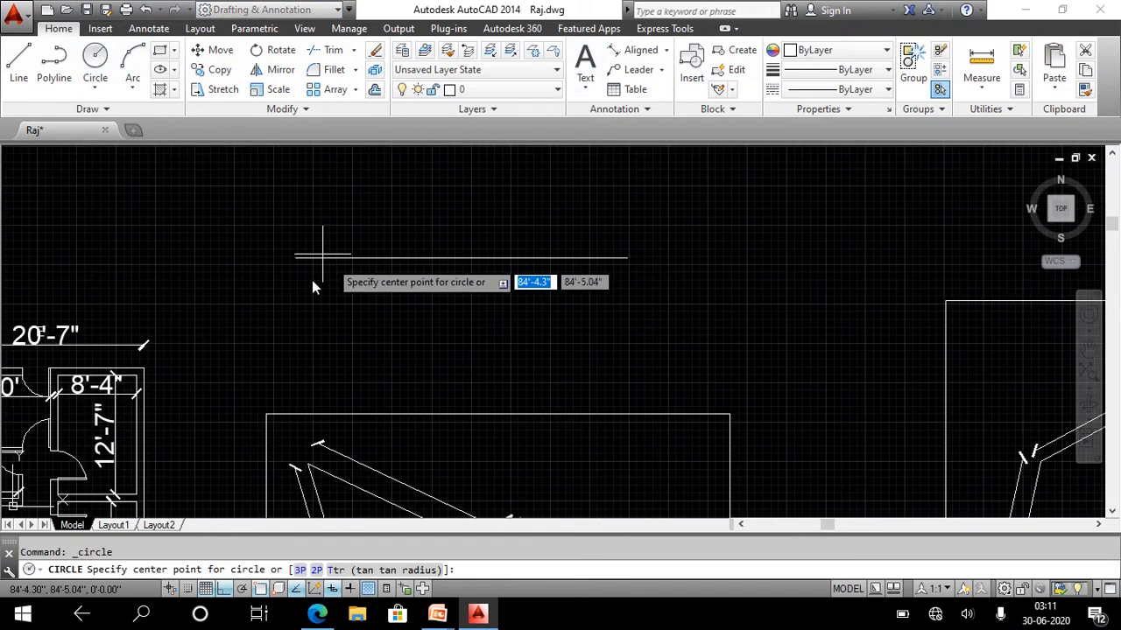
{"action": "left_click", "coordinate": [296, 257]}
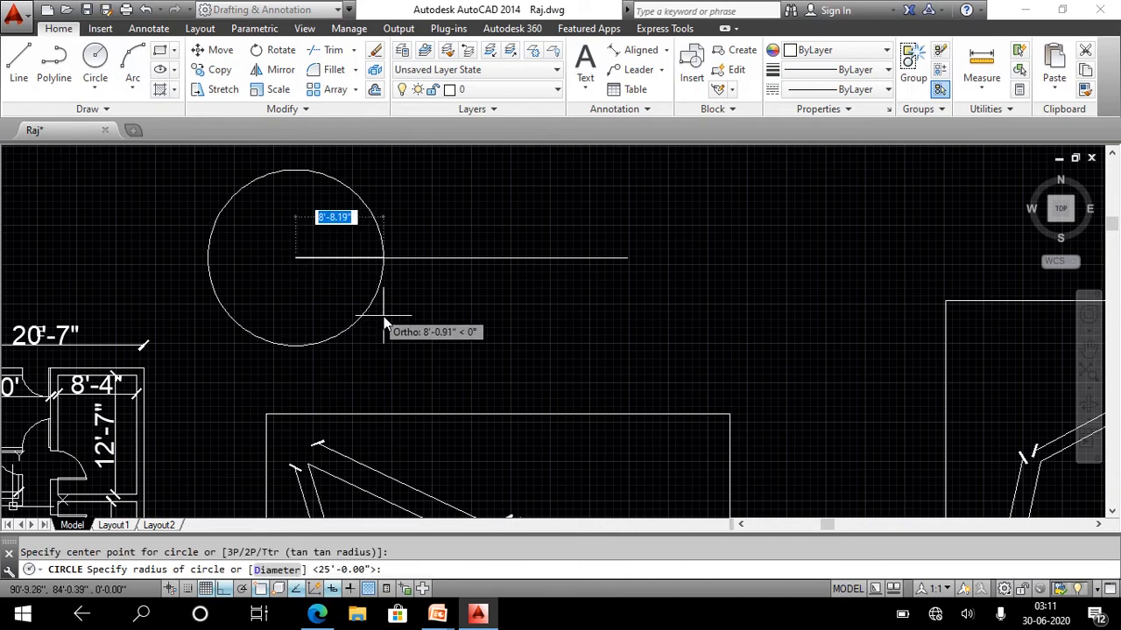
{"action": "type", "text": "20'"}
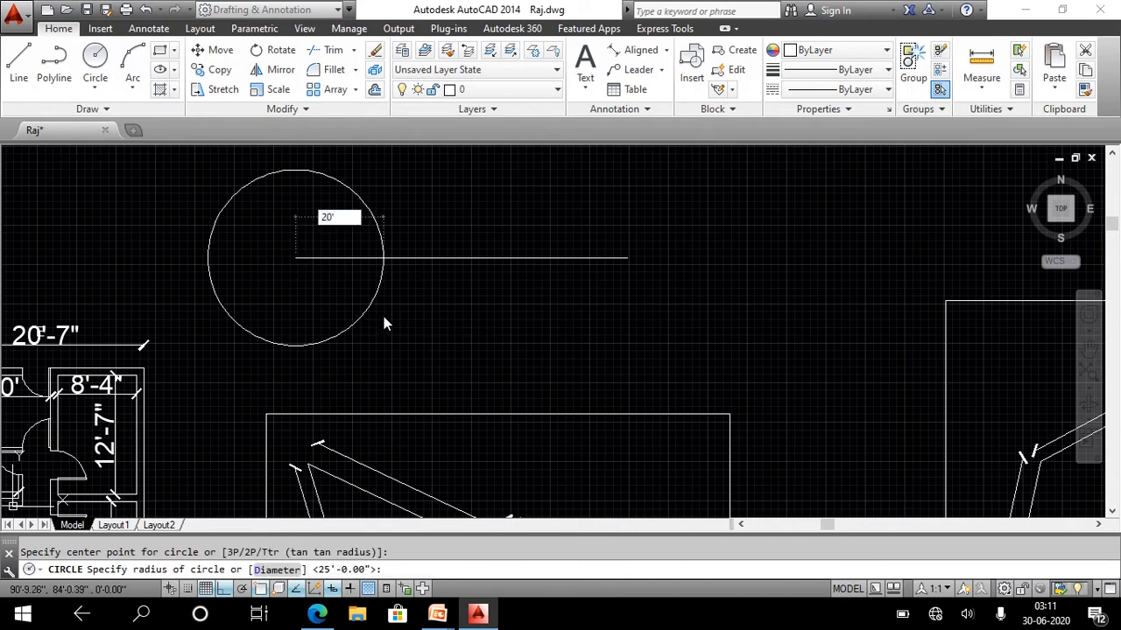
{"action": "key", "text": "Return"}
Draw a circle of 45' radius centred on the right endpoint of the same horizontal base line
{"action": "scroll", "coordinate": [384, 305], "scroll_direction": "down", "scroll_amount": 3}
{"action": "middle_click_drag", "start_coordinate": [504, 444], "coordinate": [482, 440]}
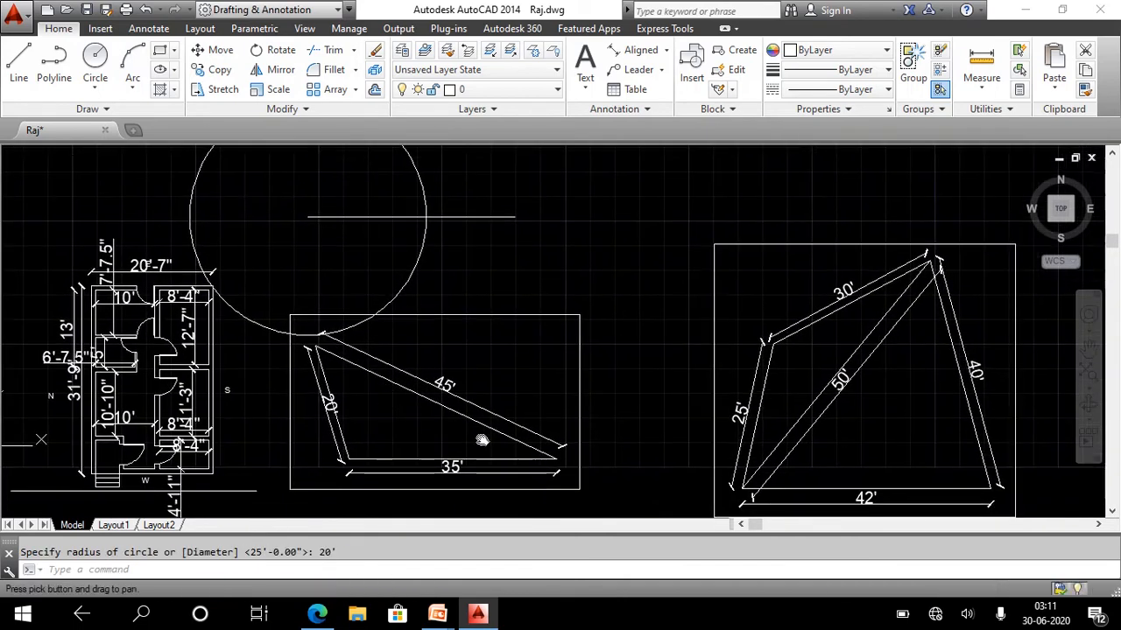
{"action": "scroll", "coordinate": [481, 440], "scroll_direction": "down", "scroll_amount": 2}
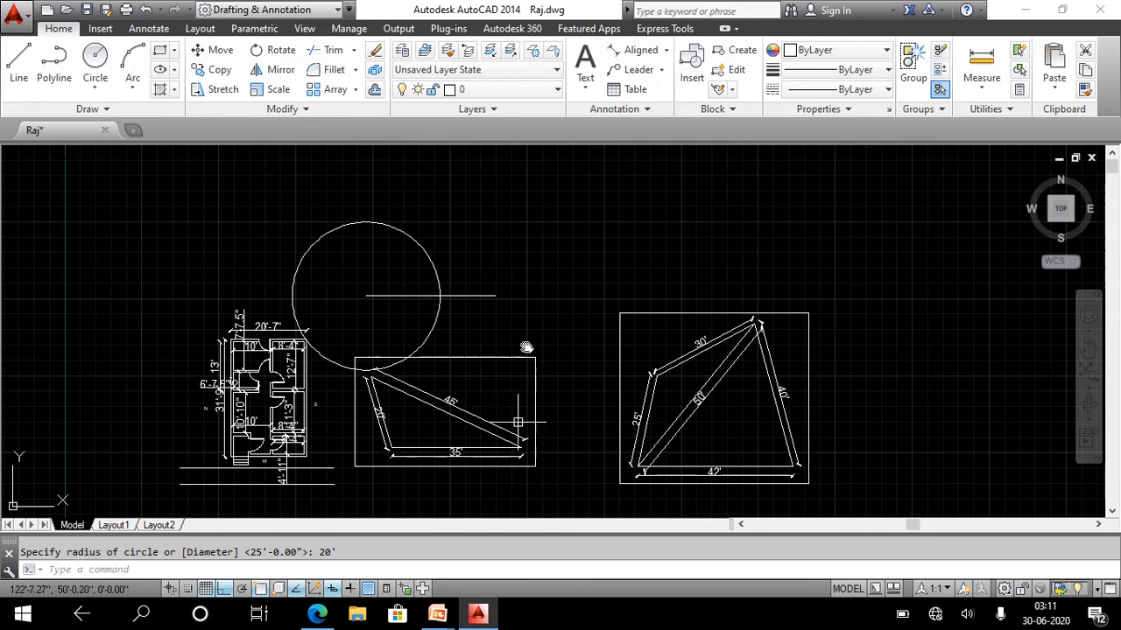
{"action": "left_click", "coordinate": [94, 60]}
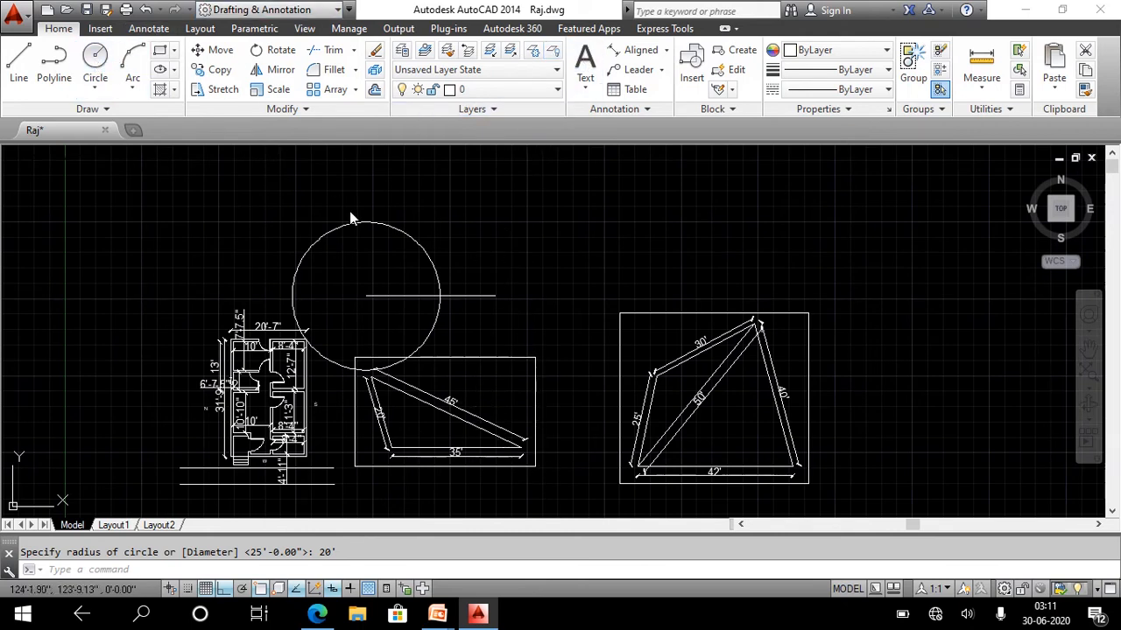
{"action": "left_click", "coordinate": [495, 296]}
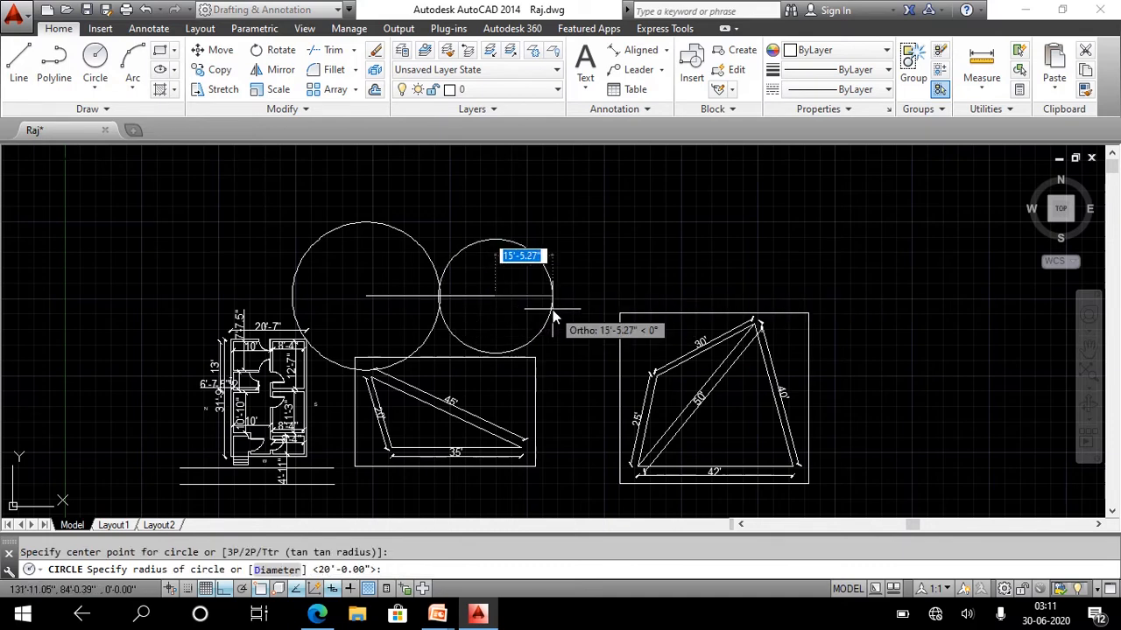
{"action": "type", "text": "45"}
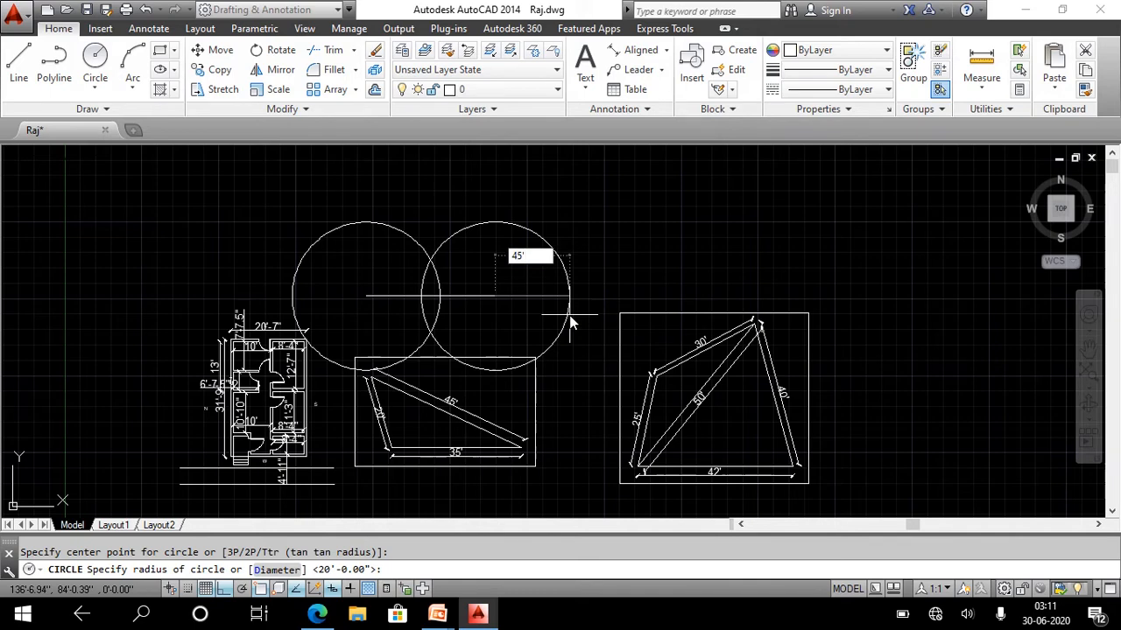
{"action": "key", "text": "Return"}
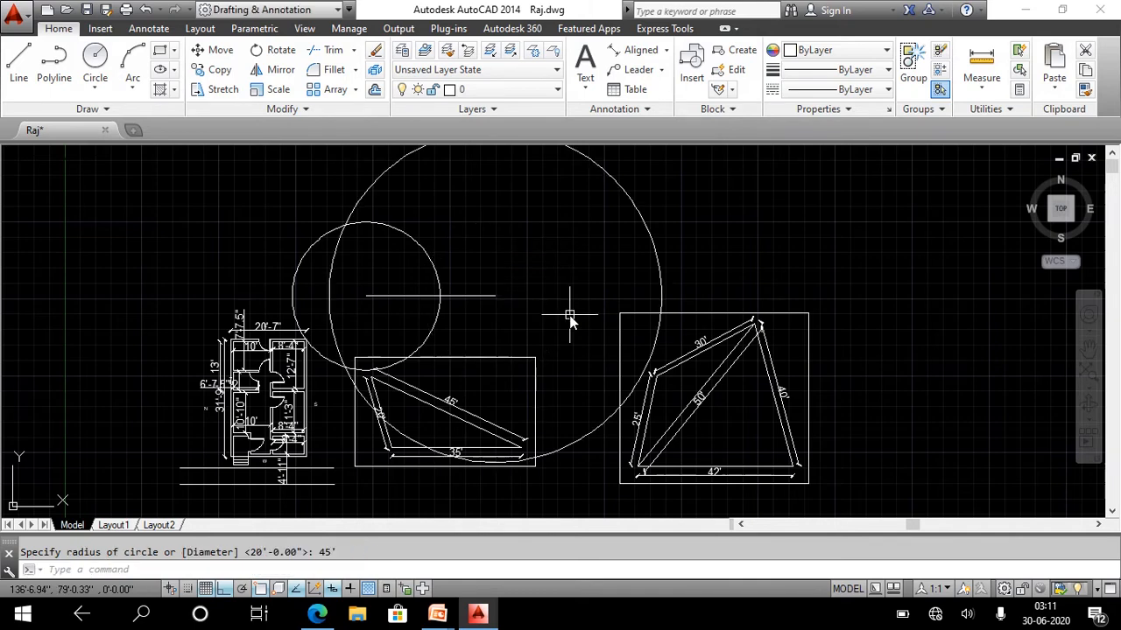
Draw two lines from the upper intersection of the circles to the left and right ends of the base line
{"action": "scroll", "coordinate": [398, 252], "scroll_direction": "up", "scroll_amount": 2}
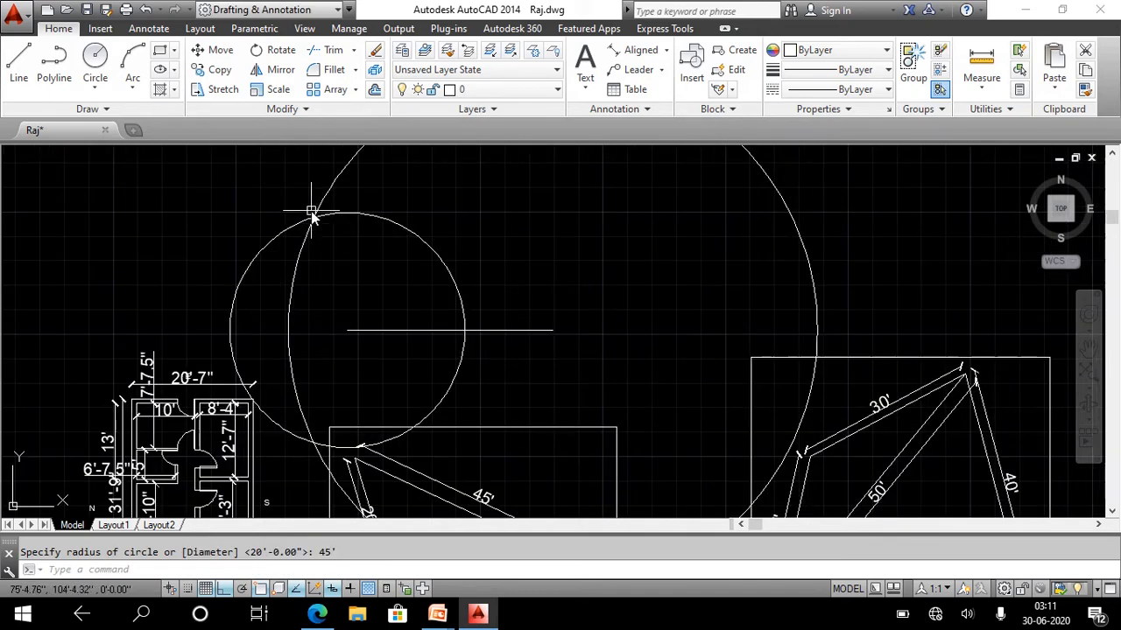
{"action": "mouse_move", "coordinate": [315, 368]}
{"action": "middle_mouse_down"}
{"action": "mouse_move", "coordinate": [320, 310]}
{"action": "mouse_move", "coordinate": [306, 317]}
{"action": "mouse_move", "coordinate": [306, 338]}
{"action": "middle_mouse_up"}
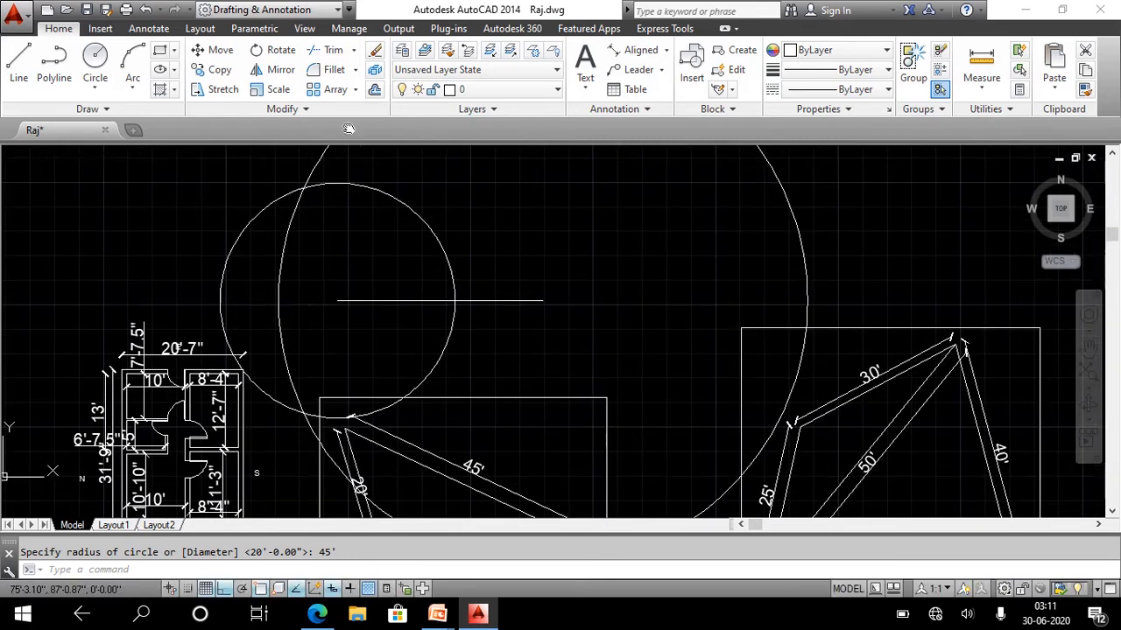
{"action": "left_click", "coordinate": [19, 61]}
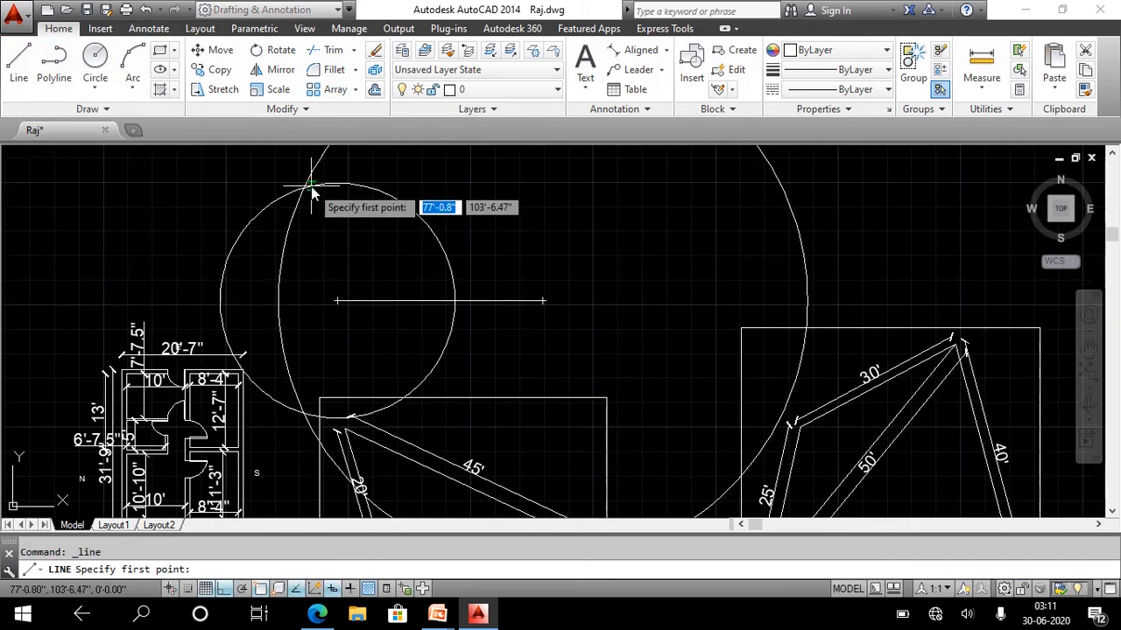
{"action": "left_click", "coordinate": [304, 188]}
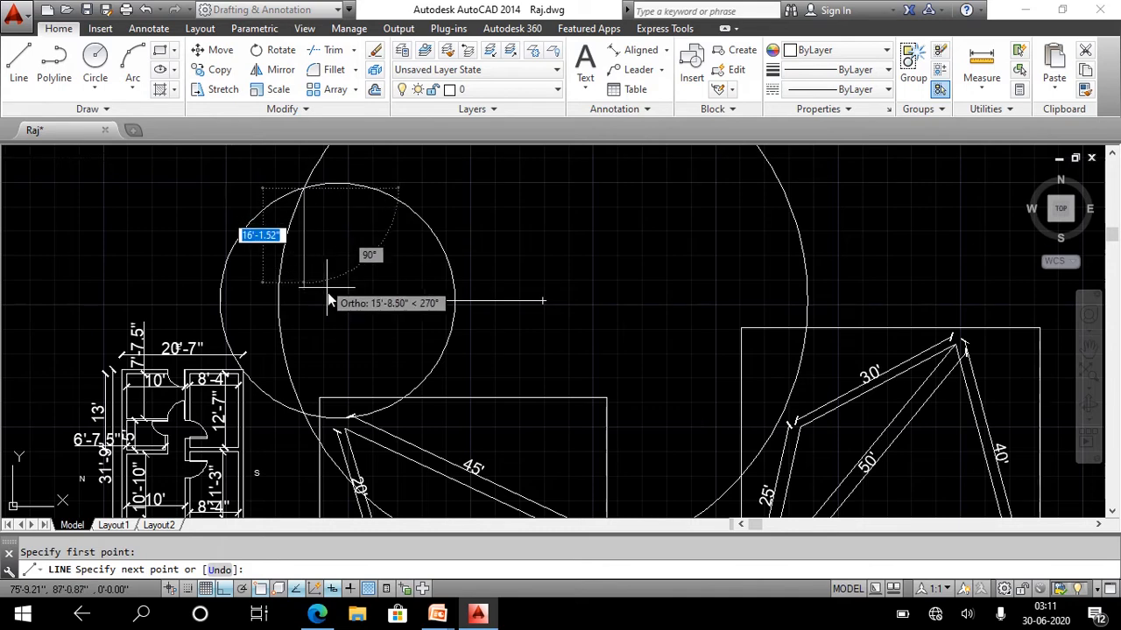
{"action": "left_click", "coordinate": [335, 301]}
{"action": "key", "text": "Return"}
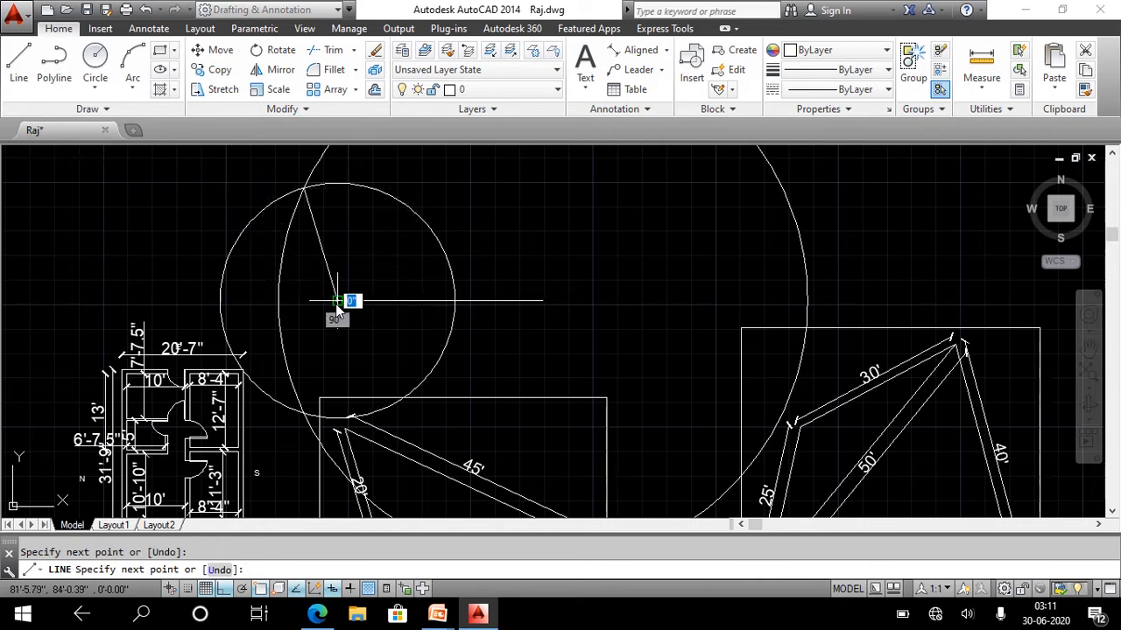
{"action": "key", "text": "Return"}
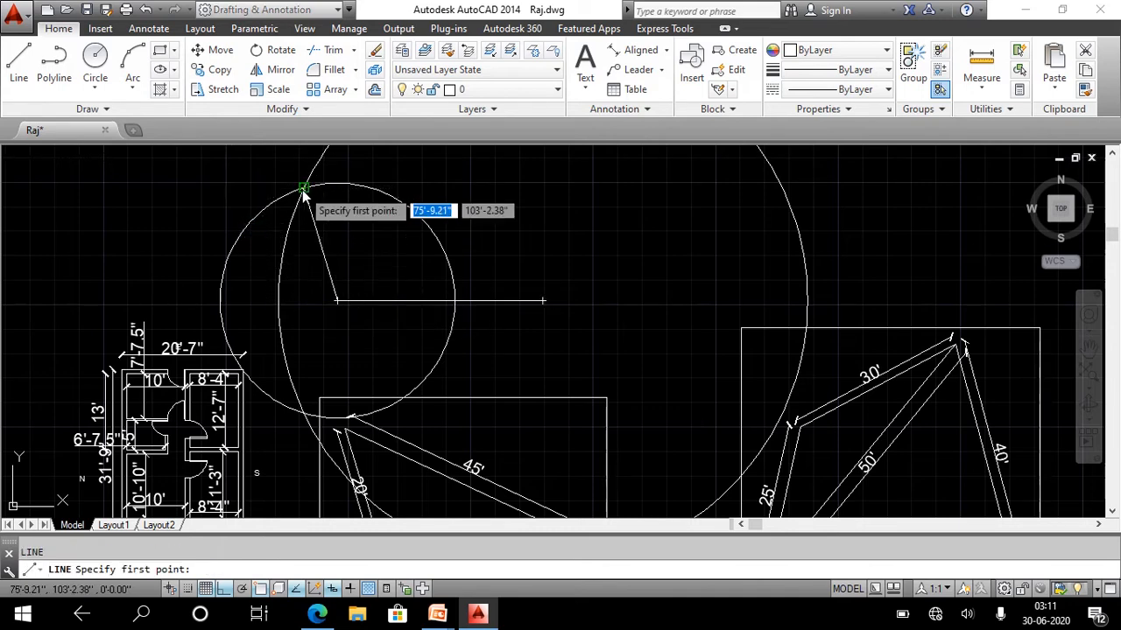
{"action": "left_click", "coordinate": [303, 188]}
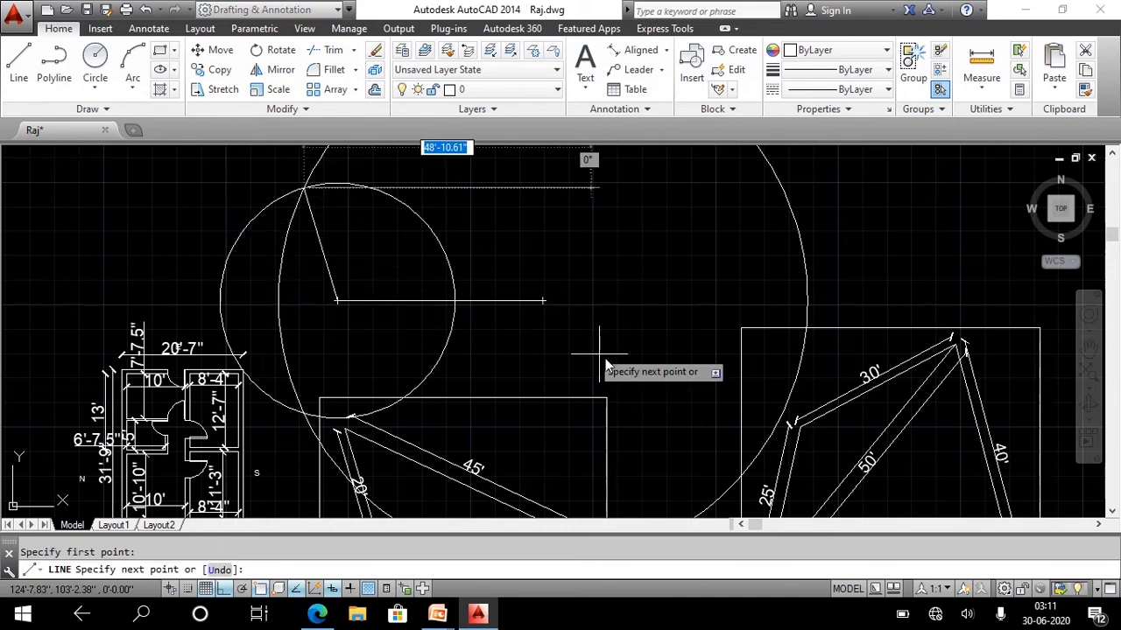
{"action": "left_click", "coordinate": [546, 304]}
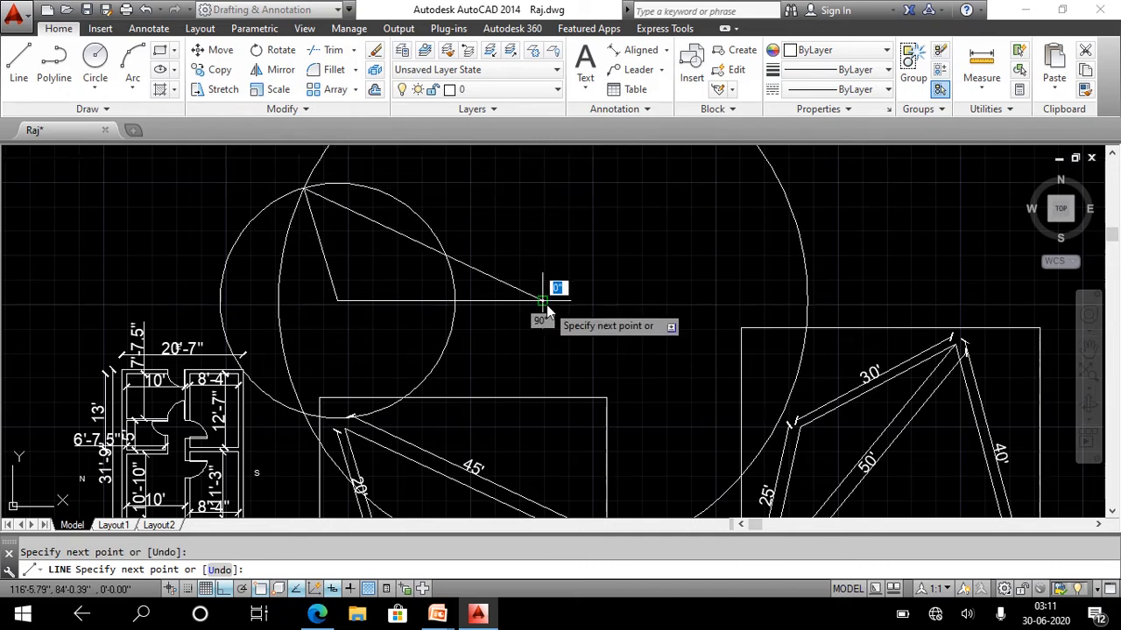
{"action": "key", "text": "Escape"}
Erase the two construction circles, keeping only the triangle's three lines
{"action": "left_click", "coordinate": [448, 343]}
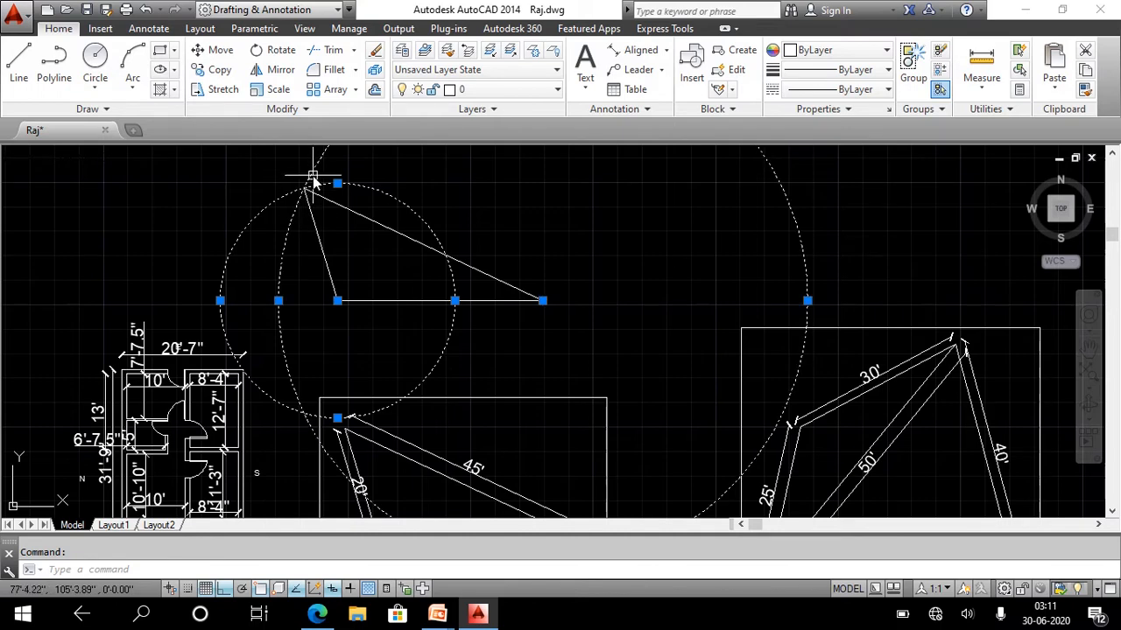
{"action": "key", "text": "Delete"}
{"action": "scroll", "coordinate": [390, 326], "scroll_direction": "down", "scroll_amount": 2}
{"action": "scroll", "coordinate": [402, 315], "scroll_direction": "up", "scroll_amount": 2}
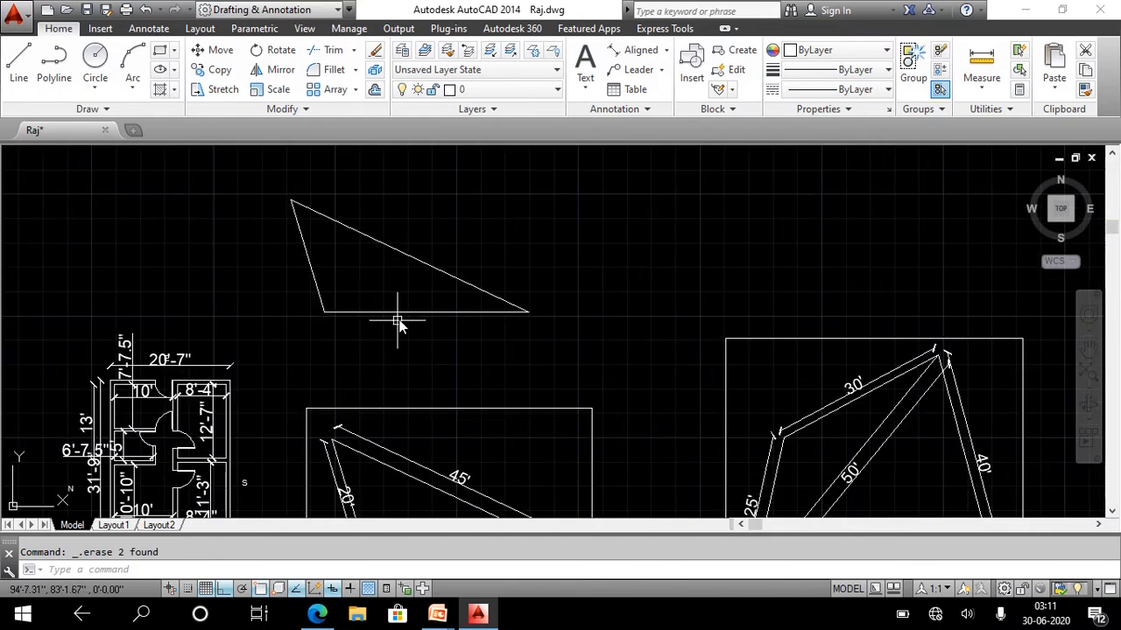
Add aligned dimensions outside the new triangle's short left side and its long sloping side
{"action": "left_click", "coordinate": [623, 49]}
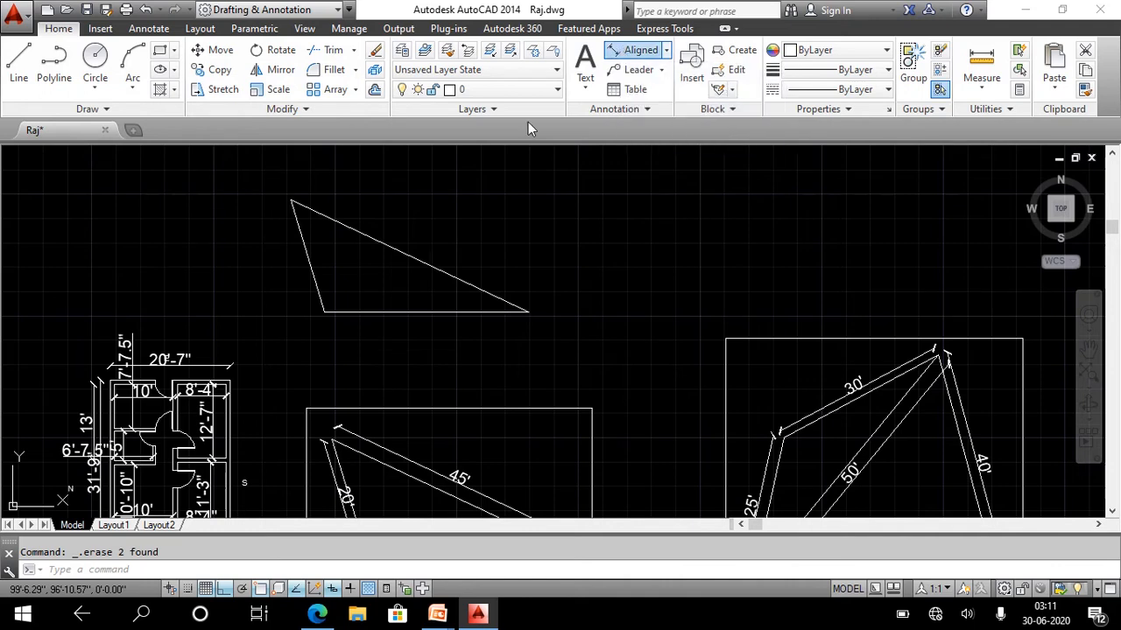
{"action": "left_click", "coordinate": [292, 202]}
{"action": "left_click", "coordinate": [322, 314]}
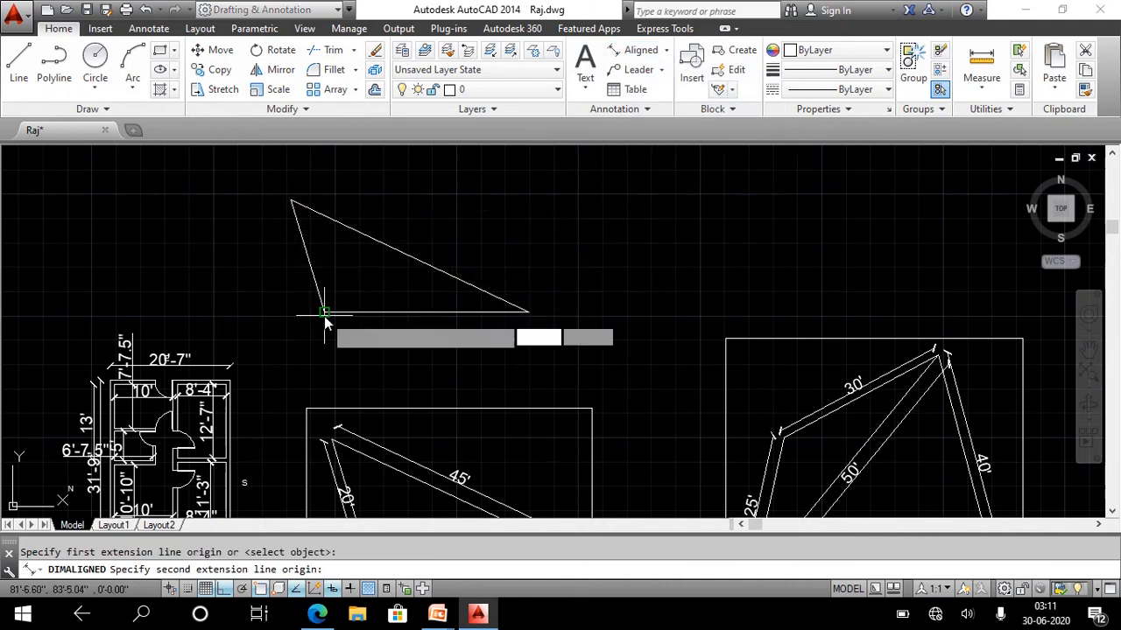
{"action": "left_click", "coordinate": [285, 320]}
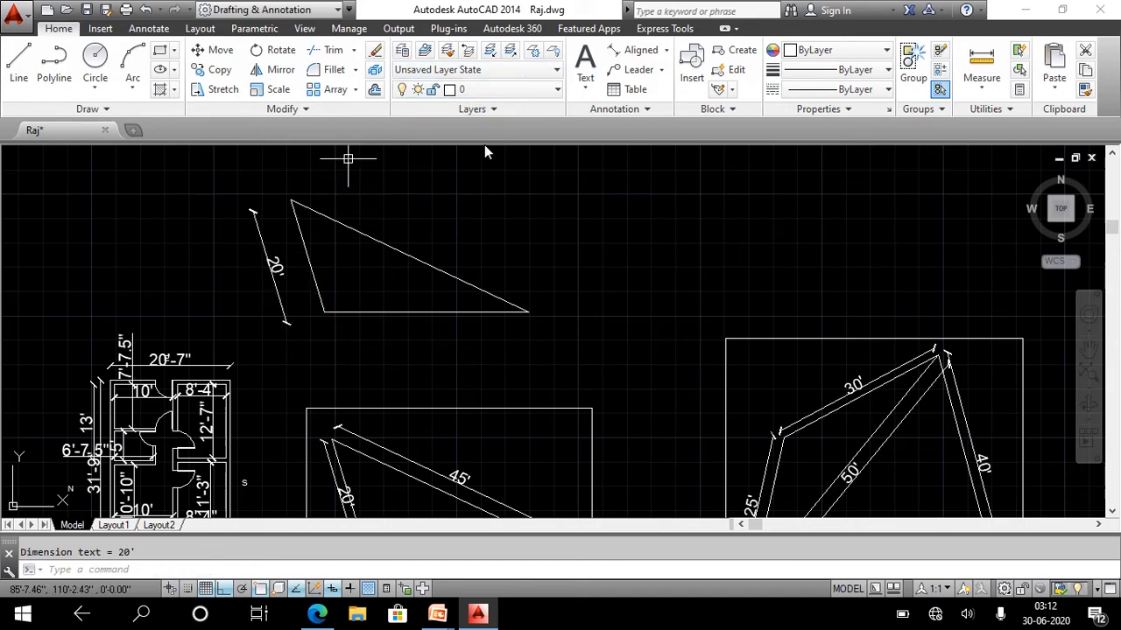
{"action": "key", "text": "Return"}
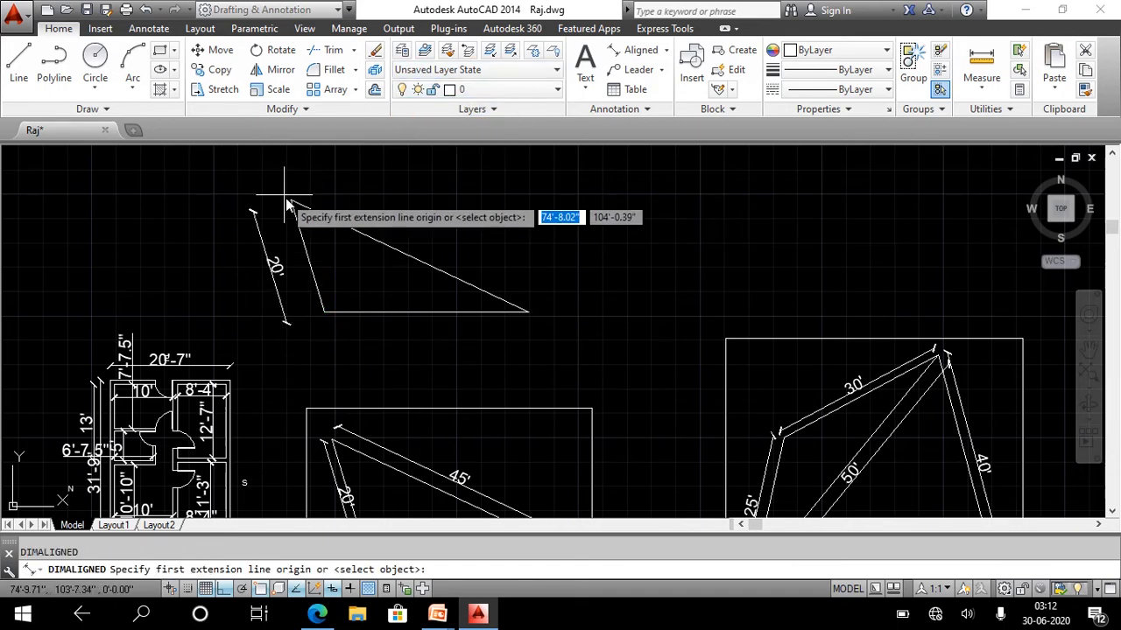
{"action": "left_click", "coordinate": [291, 203]}
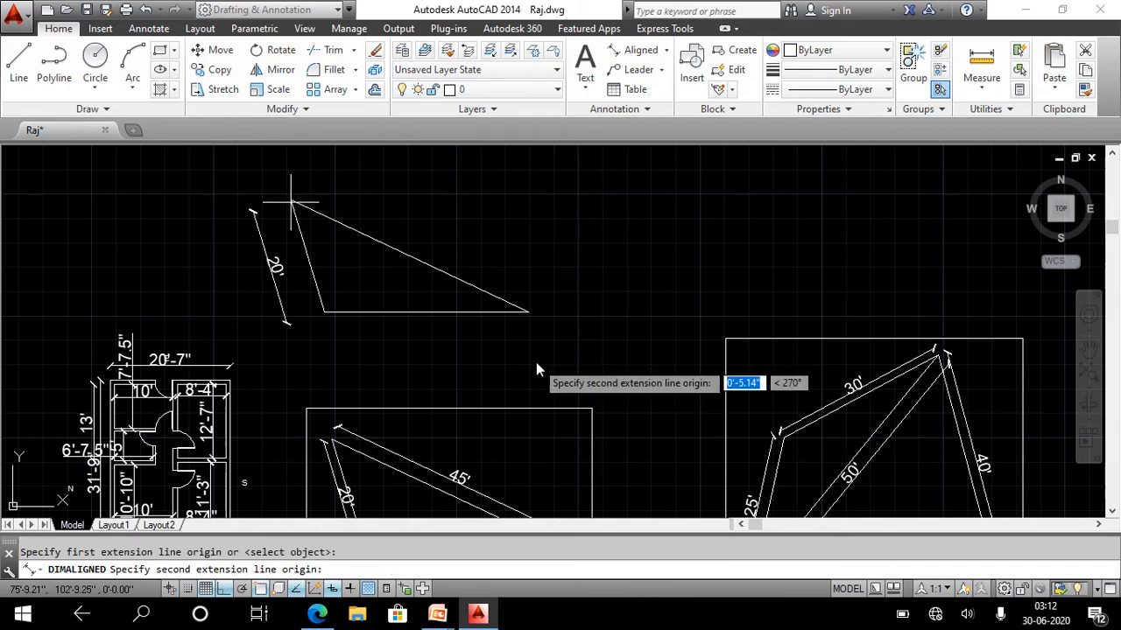
{"action": "left_click", "coordinate": [528, 311]}
{"action": "left_click", "coordinate": [543, 286]}
Add an aligned dimension below the new triangle's horizontal base
{"action": "key", "text": "Return"}
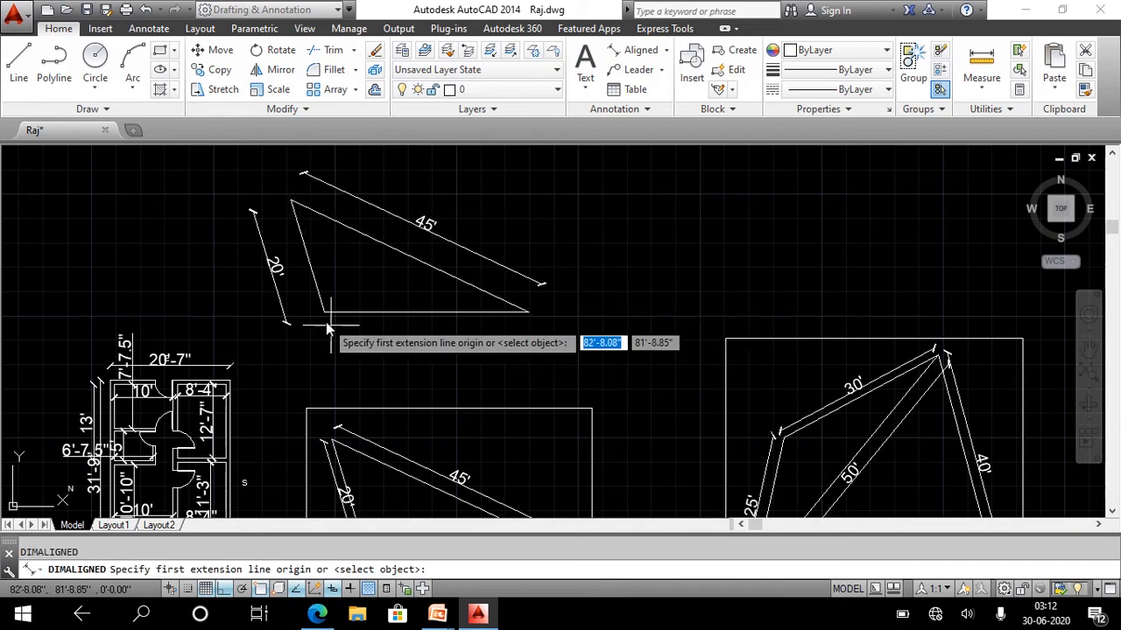
{"action": "left_click", "coordinate": [323, 317]}
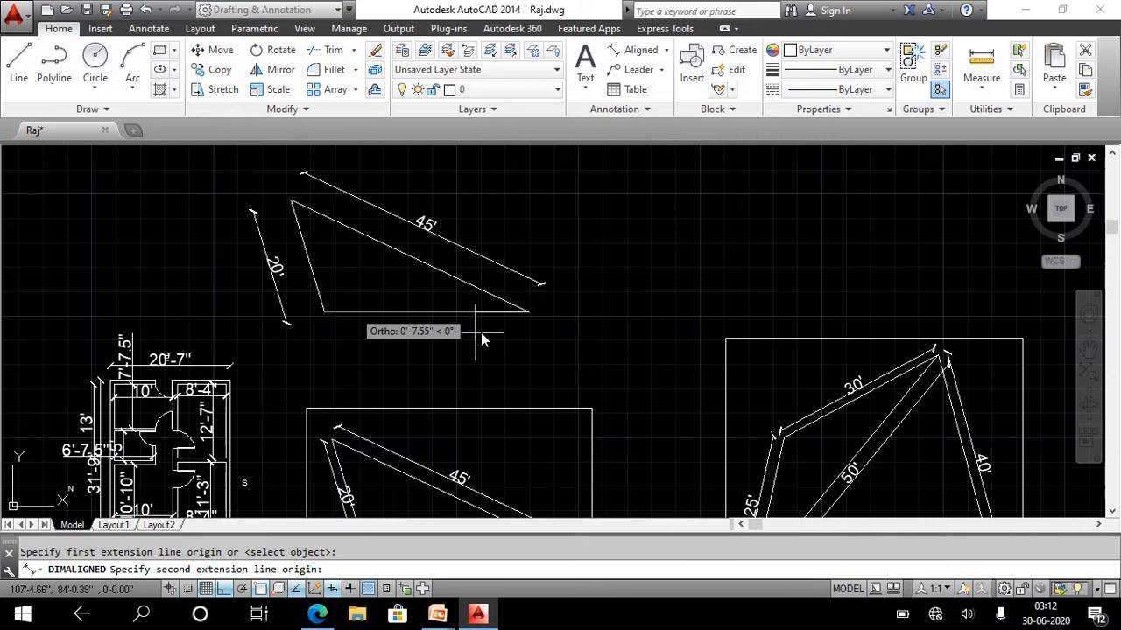
{"action": "left_click", "coordinate": [526, 315]}
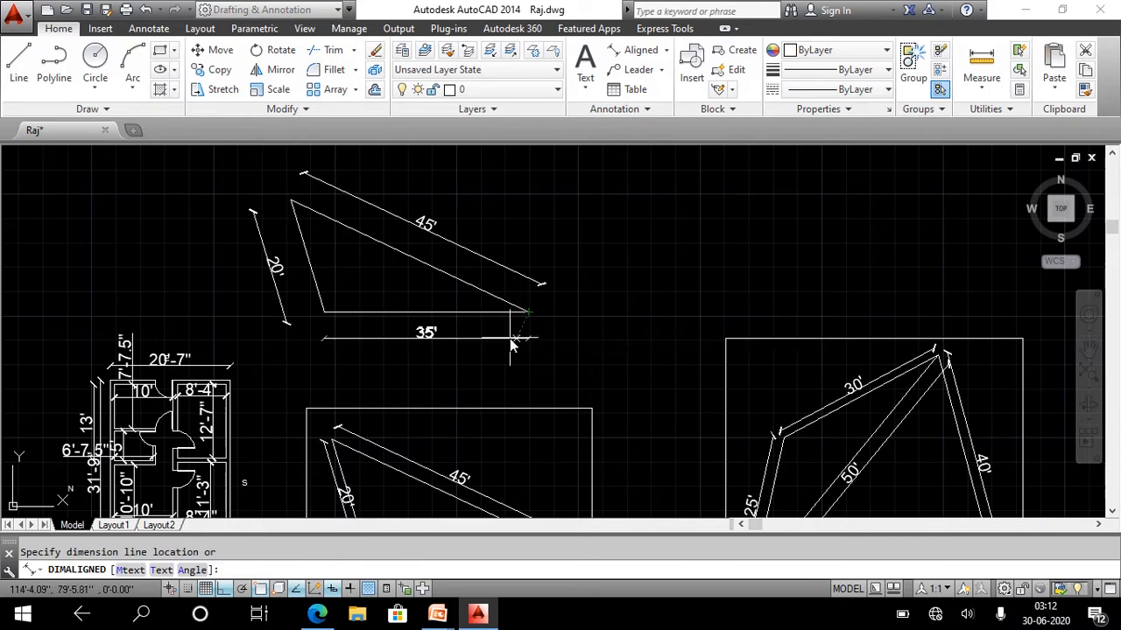
{"action": "left_click", "coordinate": [510, 341]}
Examine the framed quadrilateral's side and diagonal dimensions and compare it with the framed triangle
{"action": "middle_click_drag", "start_coordinate": [548, 347], "coordinate": [200, 253]}
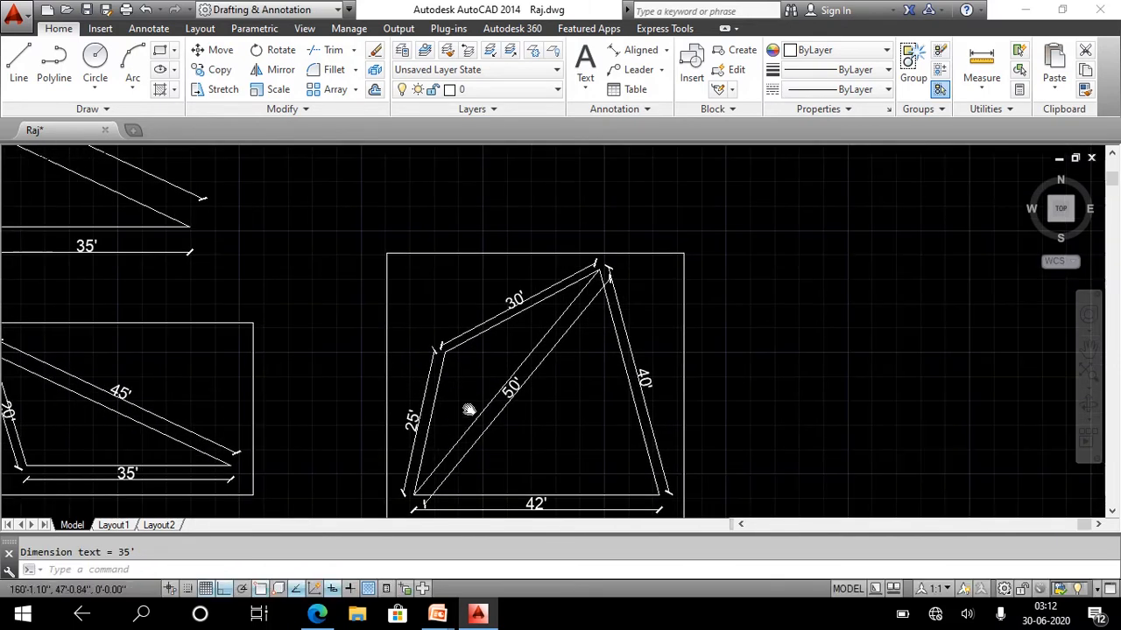
{"action": "scroll", "coordinate": [490, 415], "scroll_direction": "down", "scroll_amount": 2}
{"action": "middle_click_drag", "start_coordinate": [499, 424], "coordinate": [351, 354]}
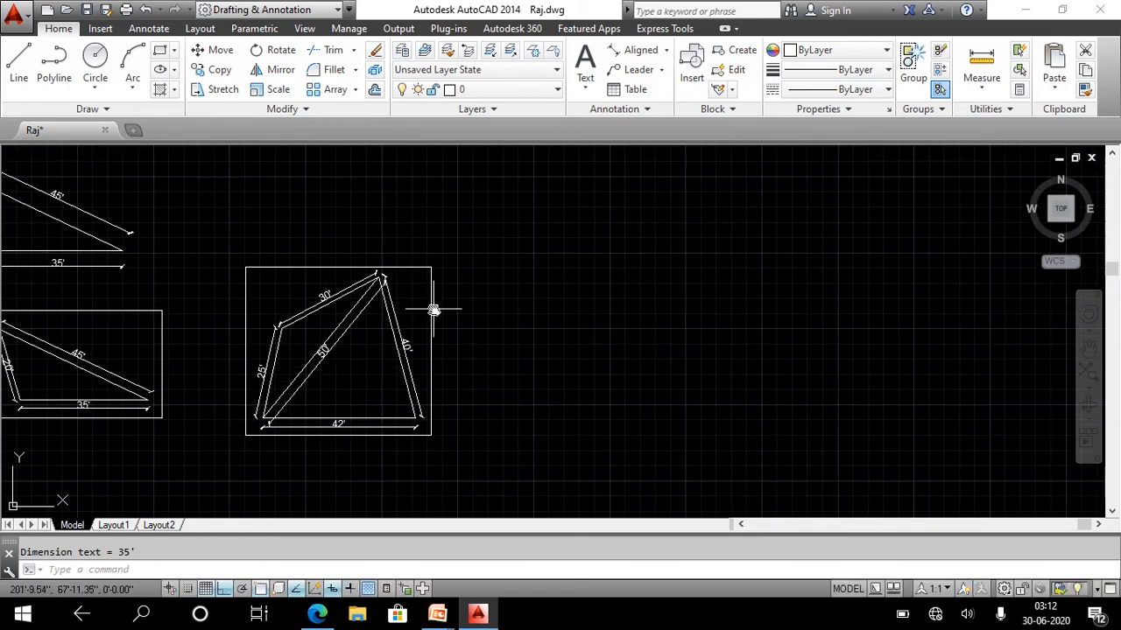
{"action": "scroll", "coordinate": [287, 393], "scroll_direction": "up", "scroll_amount": 2}
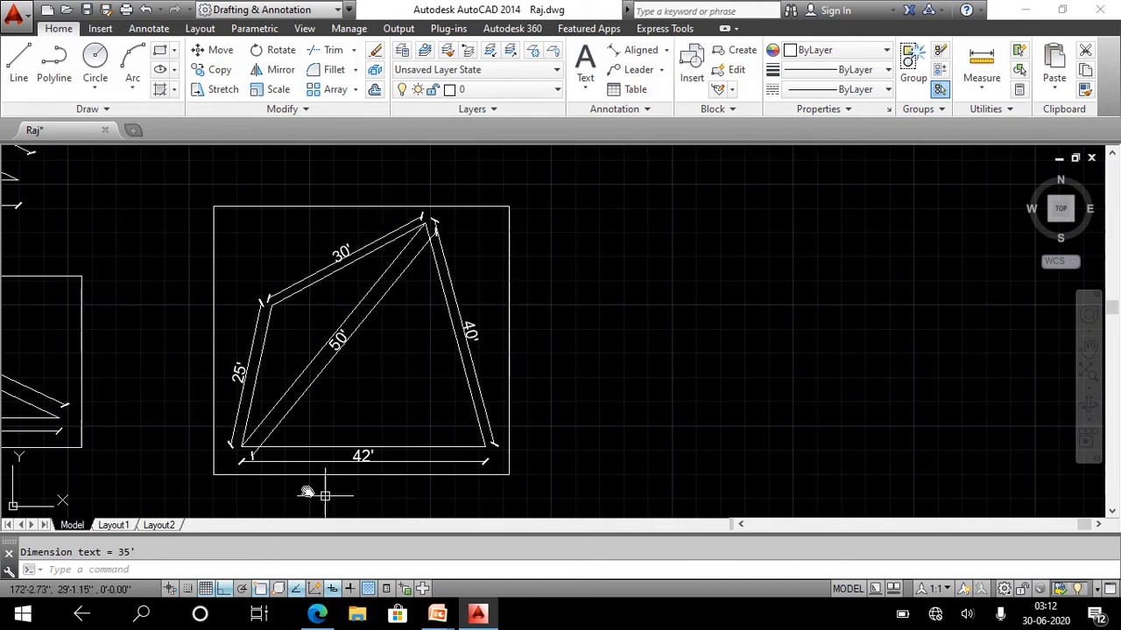
{"action": "mouse_move", "coordinate": [382, 341]}
{"action": "middle_mouse_down"}
{"action": "mouse_move", "coordinate": [712, 393]}
{"action": "mouse_move", "coordinate": [467, 510]}
{"action": "middle_mouse_up"}
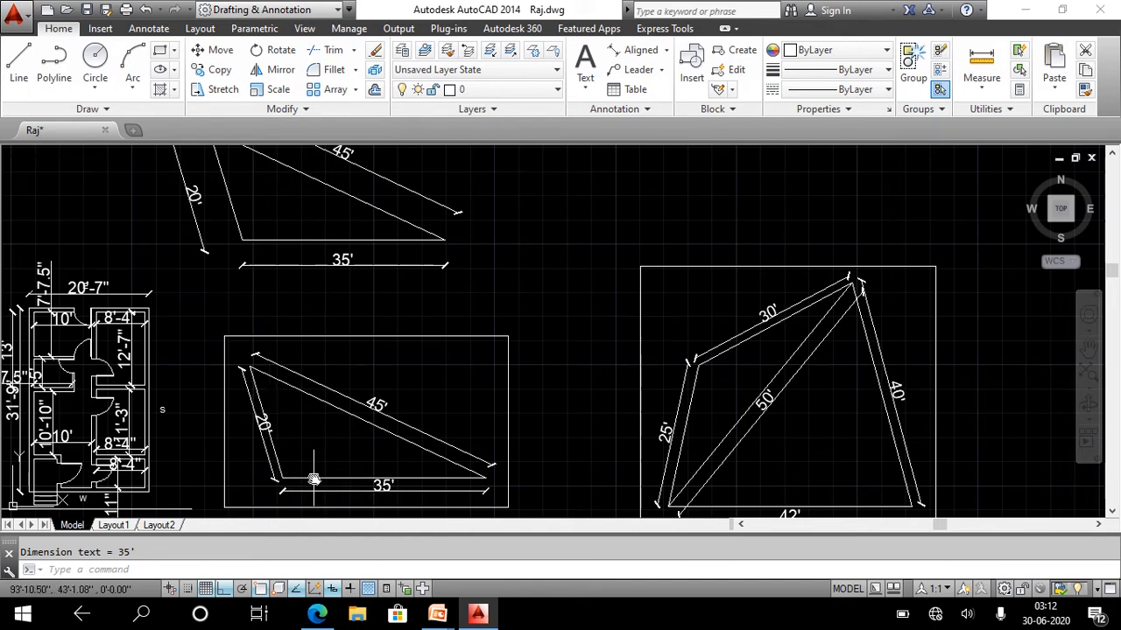
{"action": "mouse_move", "coordinate": [398, 302]}
{"action": "middle_mouse_down"}
{"action": "mouse_move", "coordinate": [362, 393]}
{"action": "mouse_move", "coordinate": [193, 263]}
{"action": "mouse_move", "coordinate": [270, 351]}
{"action": "middle_mouse_up"}
{"action": "scroll", "coordinate": [537, 385], "scroll_direction": "down", "scroll_amount": 2}
{"action": "mouse_move", "coordinate": [618, 462]}
{"action": "middle_mouse_down"}
{"action": "mouse_move", "coordinate": [393, 318]}
{"action": "mouse_move", "coordinate": [382, 365]}
{"action": "mouse_move", "coordinate": [260, 338]}
{"action": "mouse_move", "coordinate": [140, 355]}
{"action": "middle_mouse_up"}
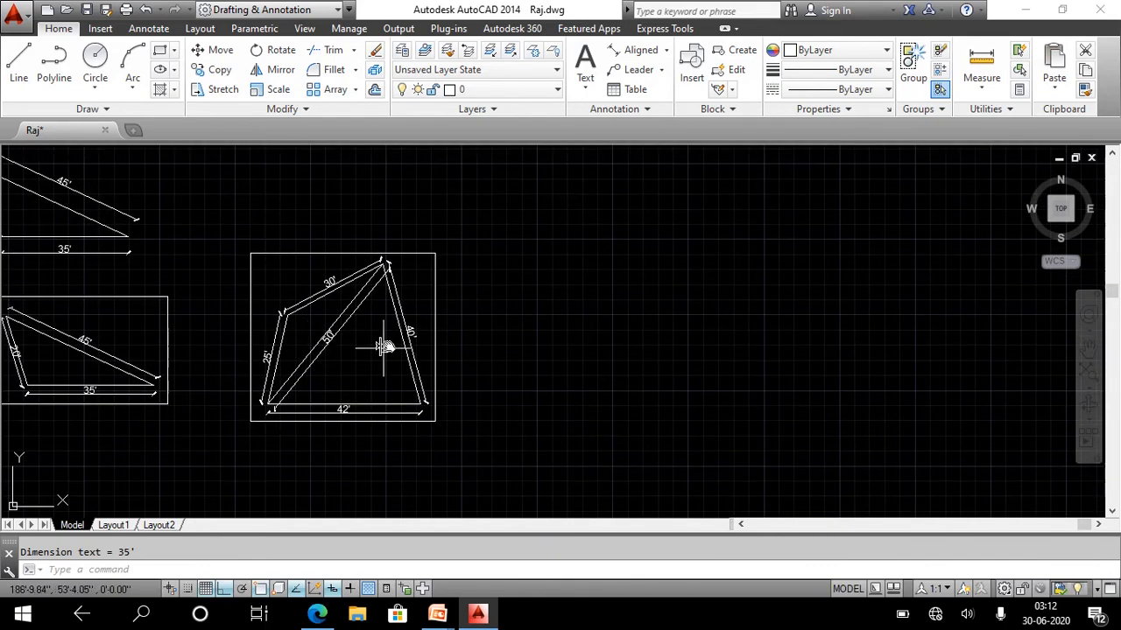
Draw a 42' horizontal base line in the empty space beside the framed quadrilateral
{"action": "left_click", "coordinate": [19, 63]}
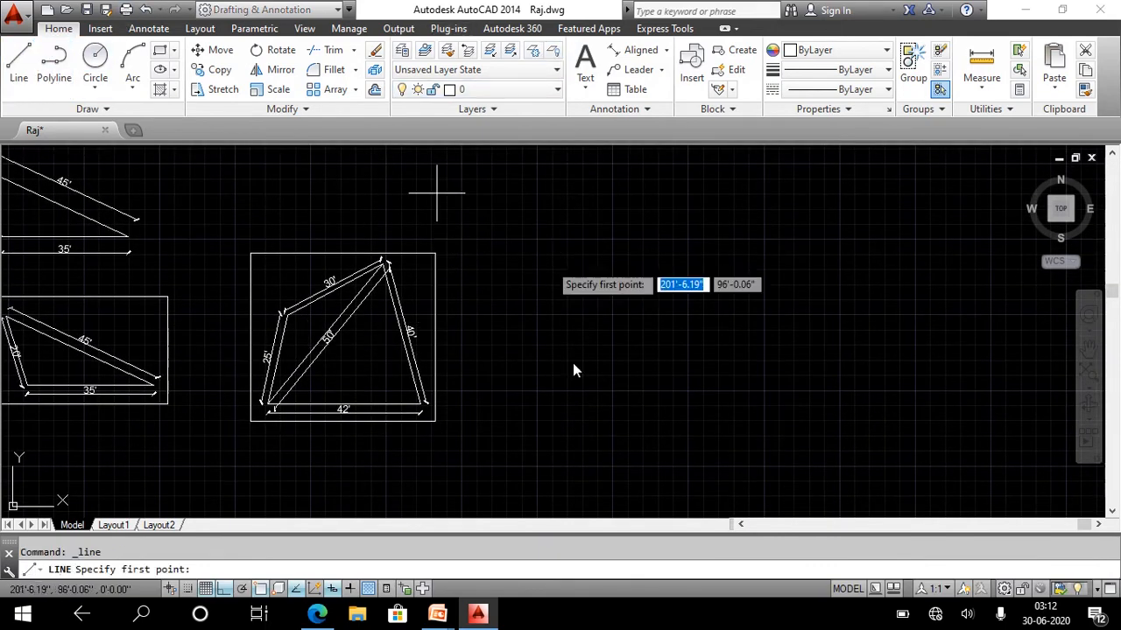
{"action": "left_click", "coordinate": [515, 415]}
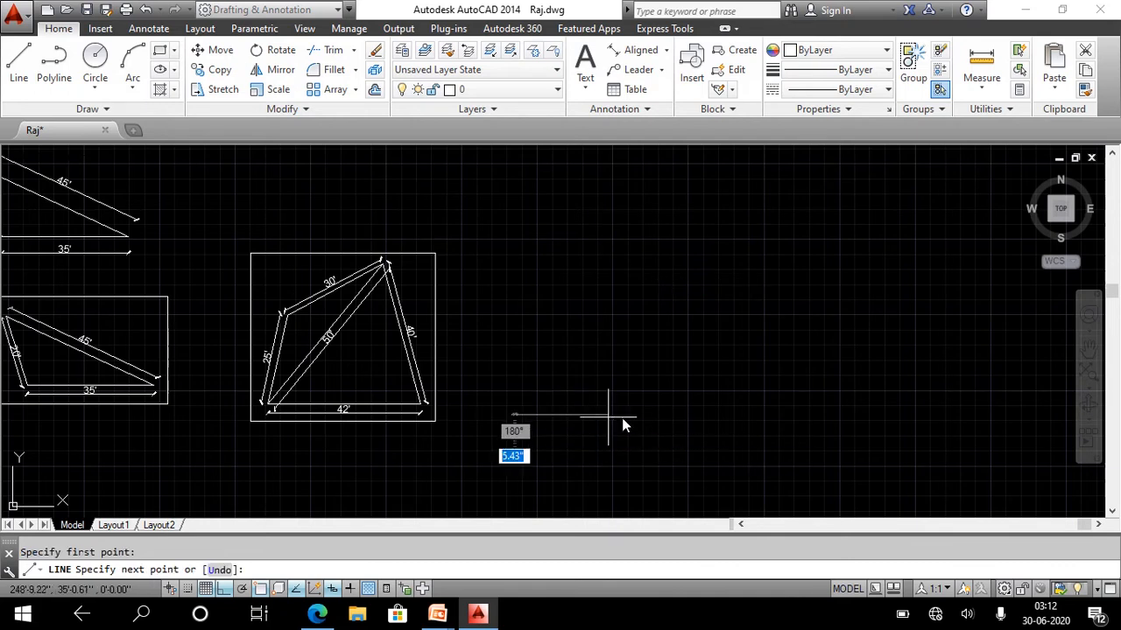
{"action": "type", "text": "42'"}
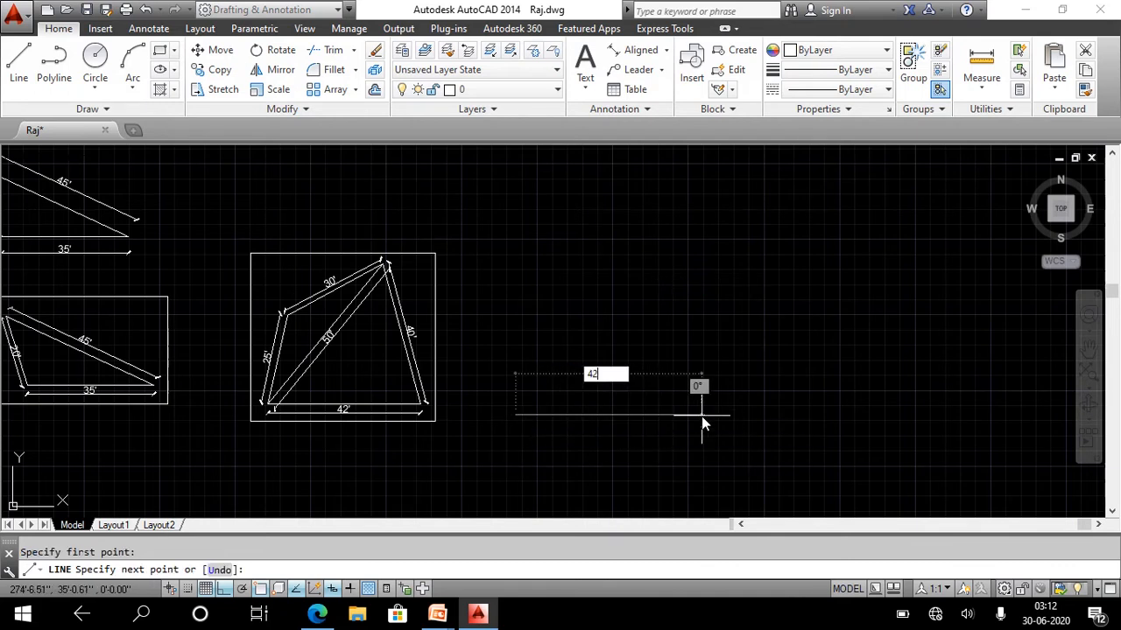
{"action": "key", "text": "Return"}
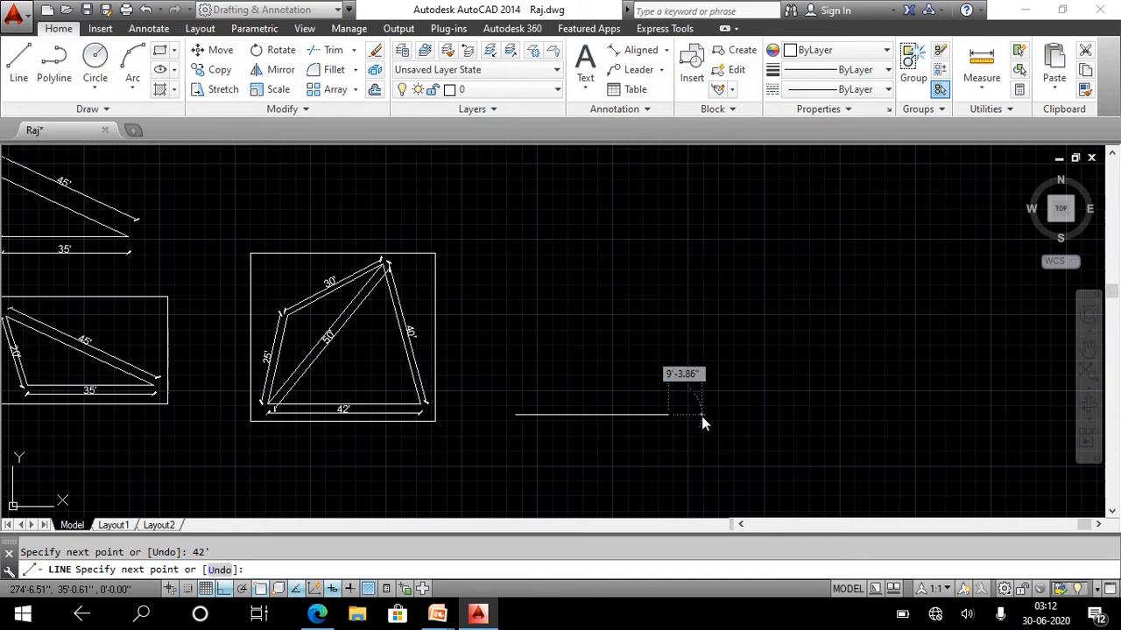
{"action": "key", "text": "Escape"}
Draw a circle of radius 40' centred on the right end of the new base line
{"action": "scroll", "coordinate": [390, 265], "scroll_direction": "up", "scroll_amount": 2}
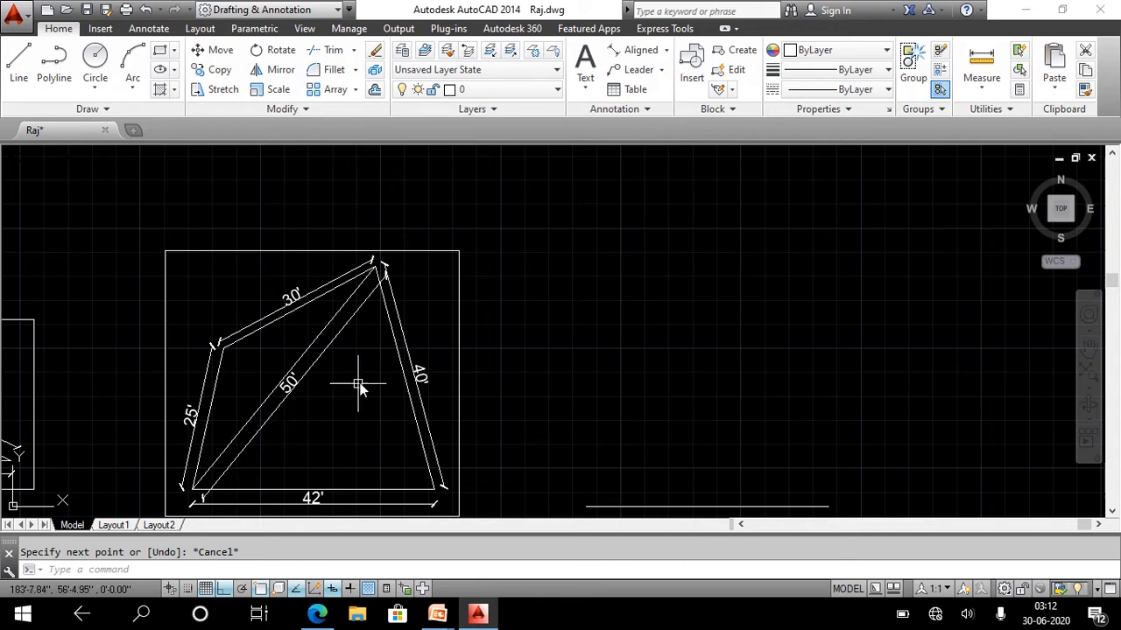
{"action": "middle_click_drag", "start_coordinate": [331, 347], "coordinate": [317, 300]}
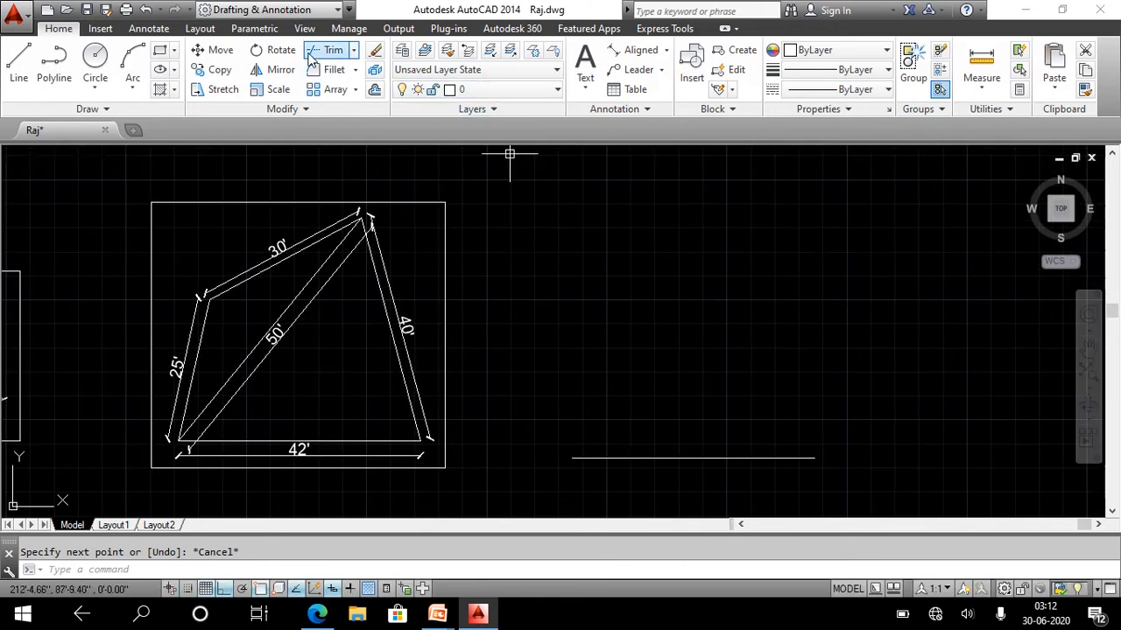
{"action": "left_click", "coordinate": [94, 61]}
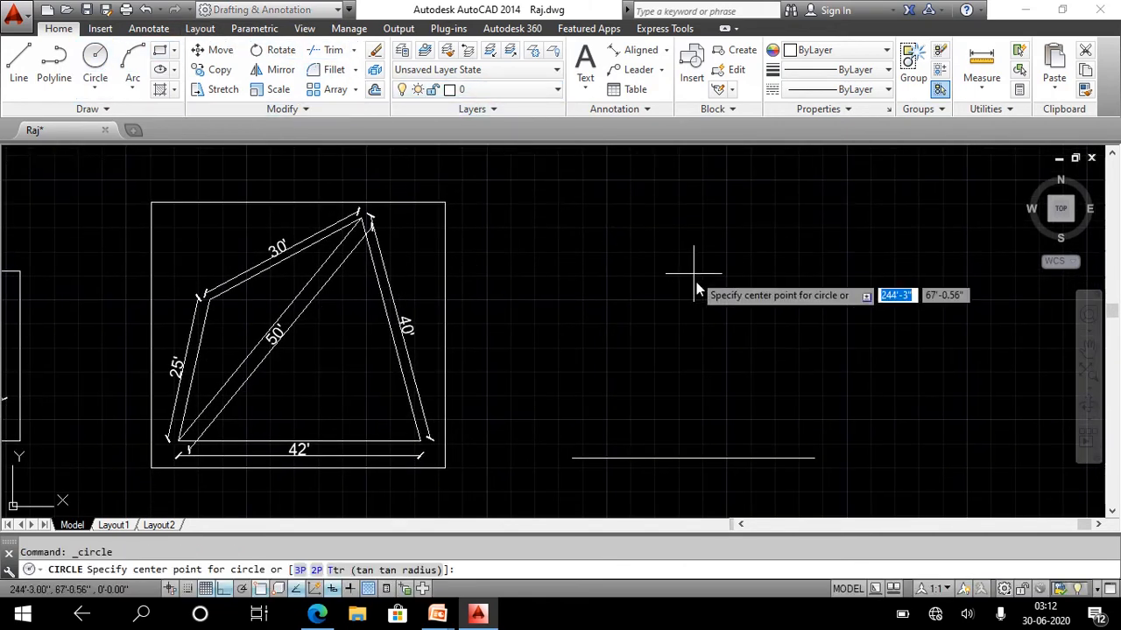
{"action": "left_click", "coordinate": [814, 461]}
{"action": "type", "text": "4"}
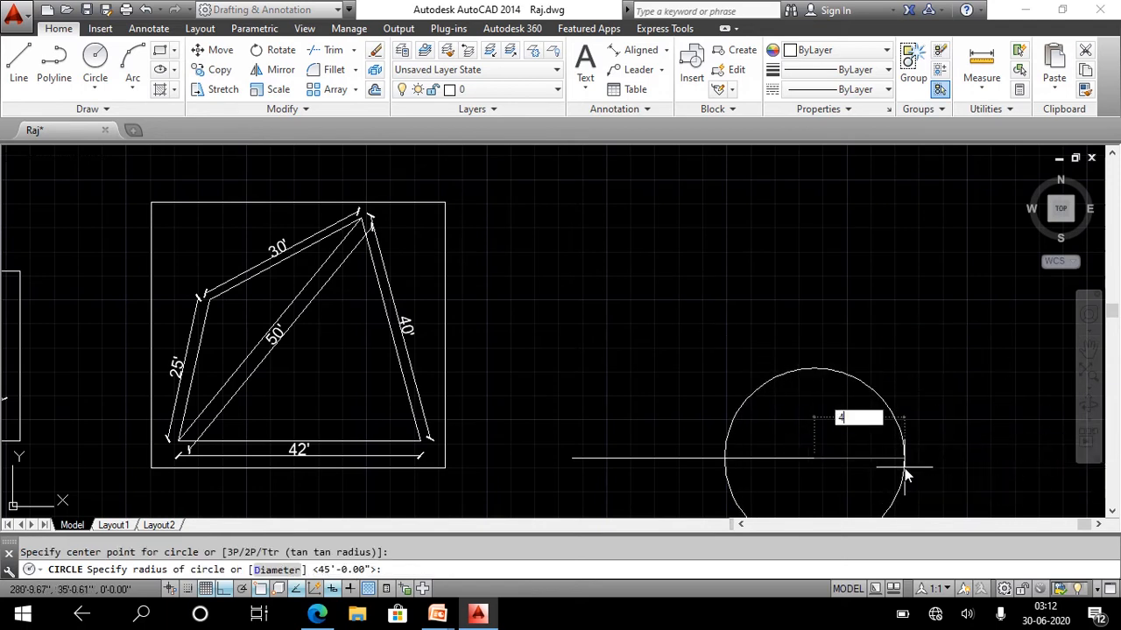
{"action": "type", "text": "0'"}
{"action": "key", "text": "Return"}
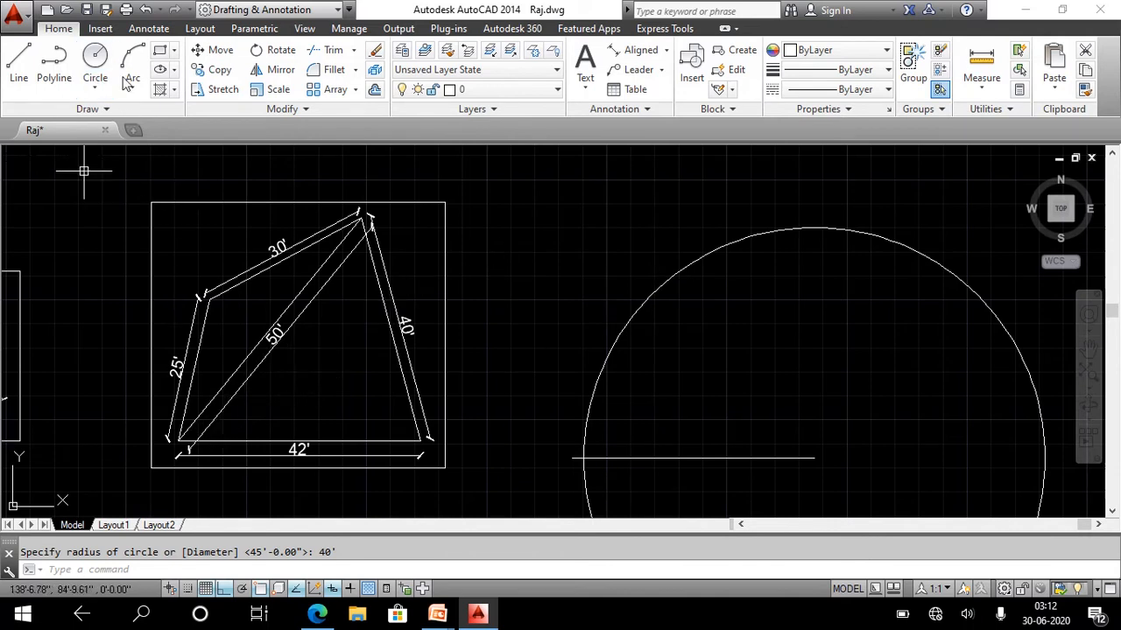
Draw a circle of radius 50' centred on the left end of the base line
{"action": "key", "text": "Return"}
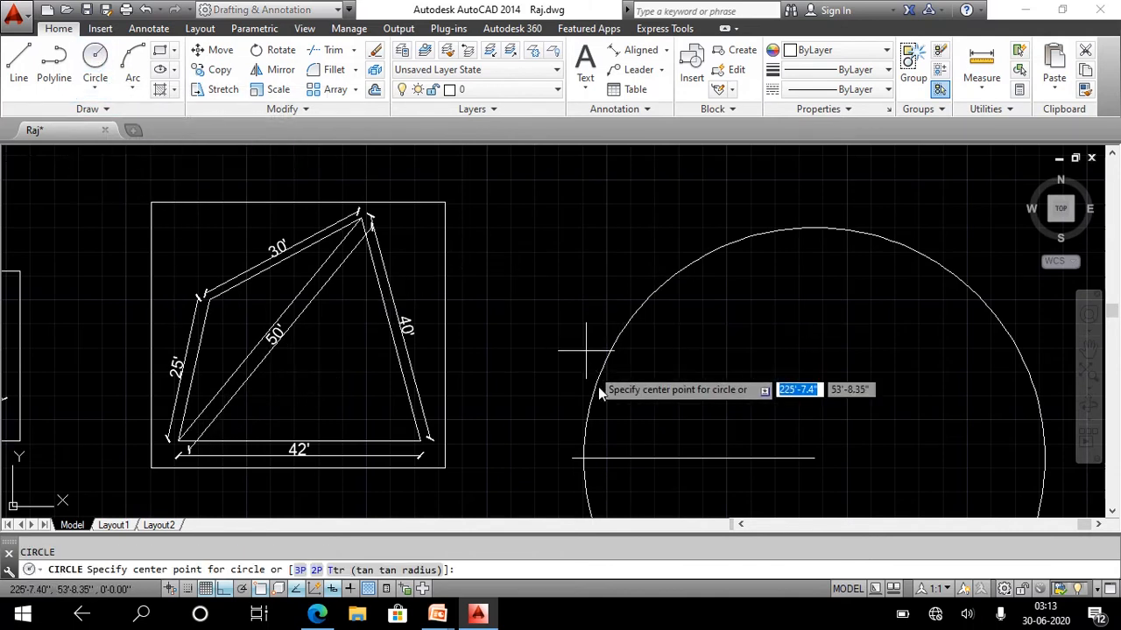
{"action": "left_click", "coordinate": [574, 461]}
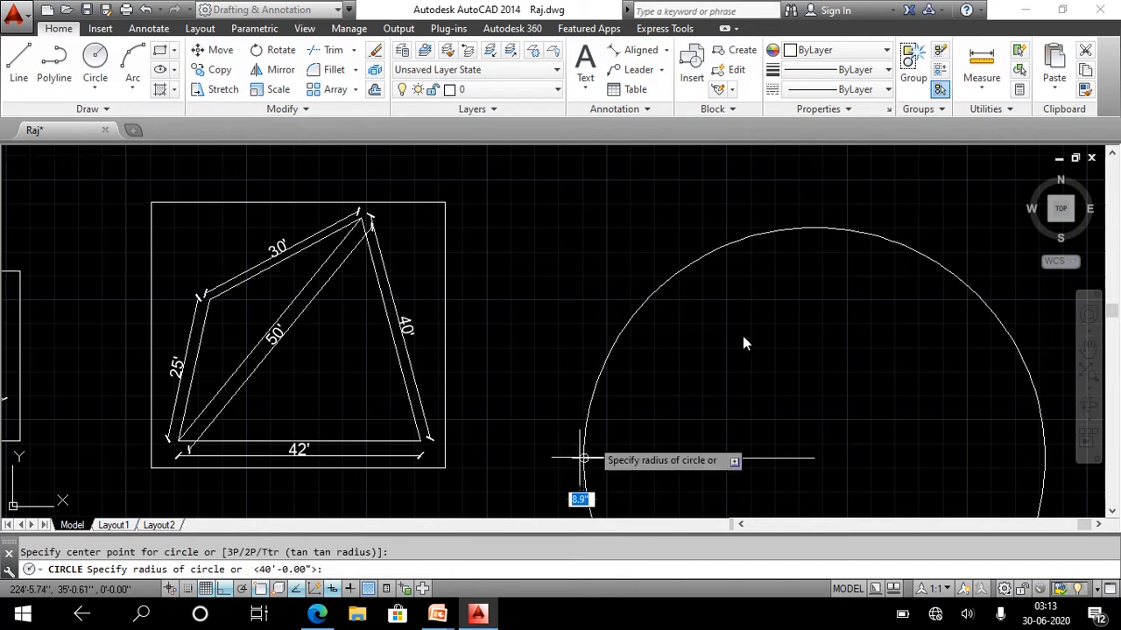
{"action": "type", "text": "50"}
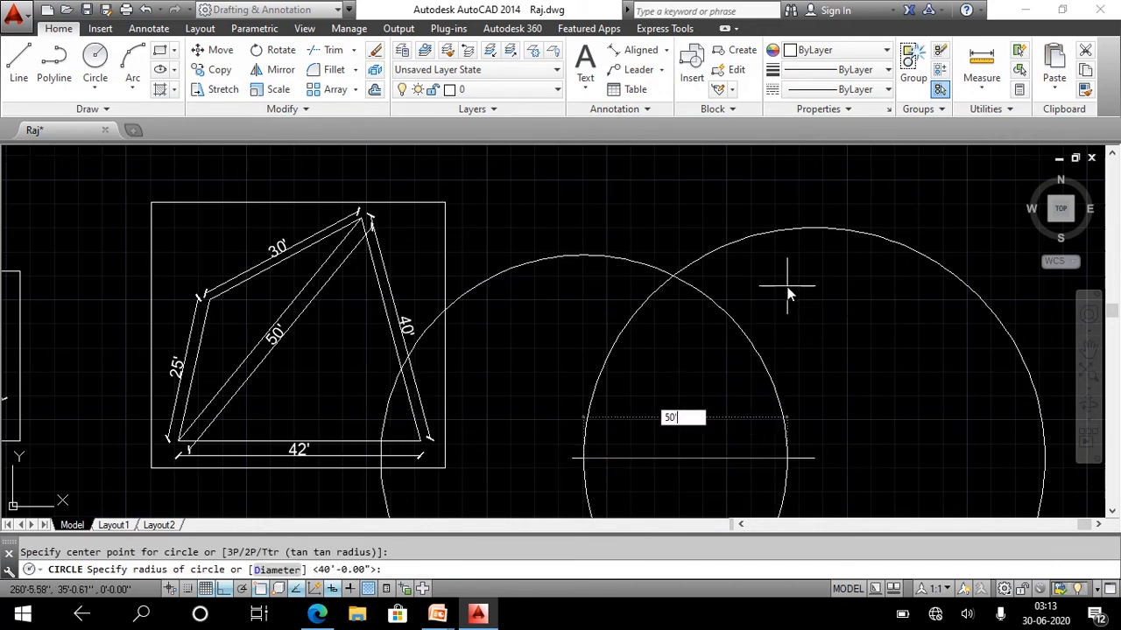
{"action": "key", "text": "Return"}
Draw lines from the upper intersection of the two circles to the right and left ends of the base line
{"action": "scroll", "coordinate": [782, 271], "scroll_direction": "down", "scroll_amount": 2}
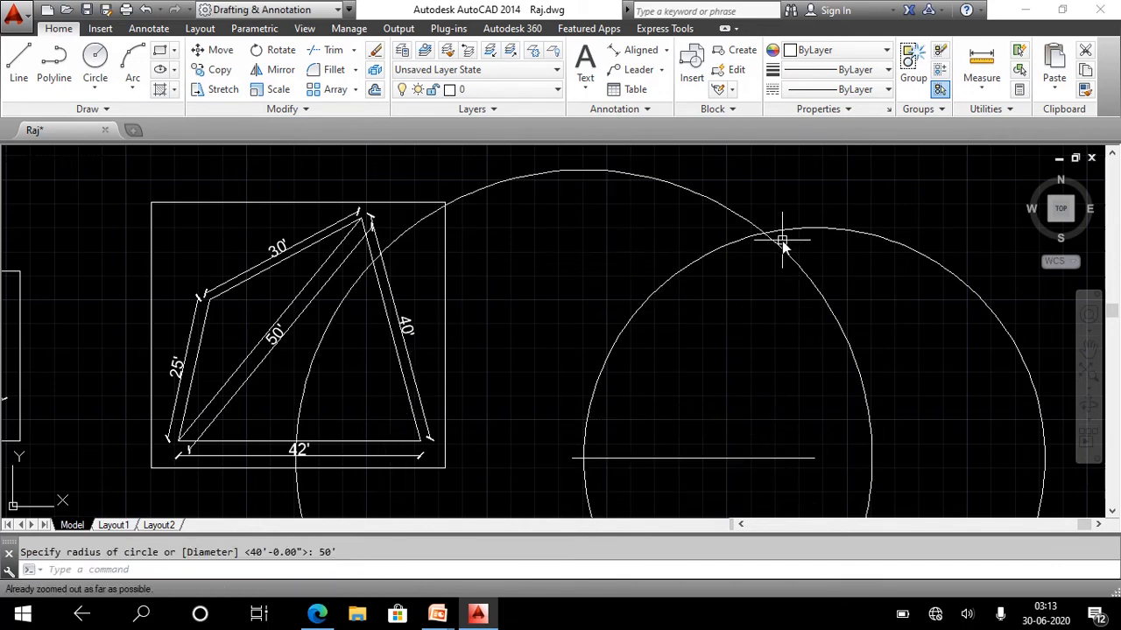
{"action": "mouse_move", "coordinate": [738, 225]}
{"action": "middle_mouse_down"}
{"action": "mouse_move", "coordinate": [707, 175]}
{"action": "mouse_move", "coordinate": [695, 245]}
{"action": "mouse_move", "coordinate": [658, 325]}
{"action": "middle_mouse_up"}
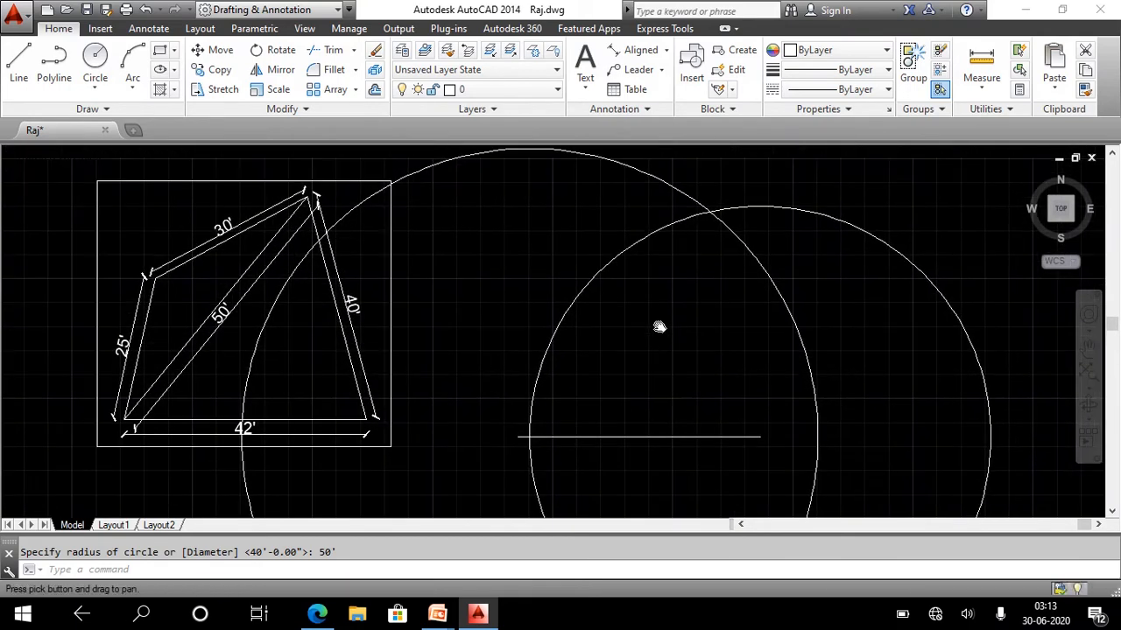
{"action": "left_click", "coordinate": [18, 60]}
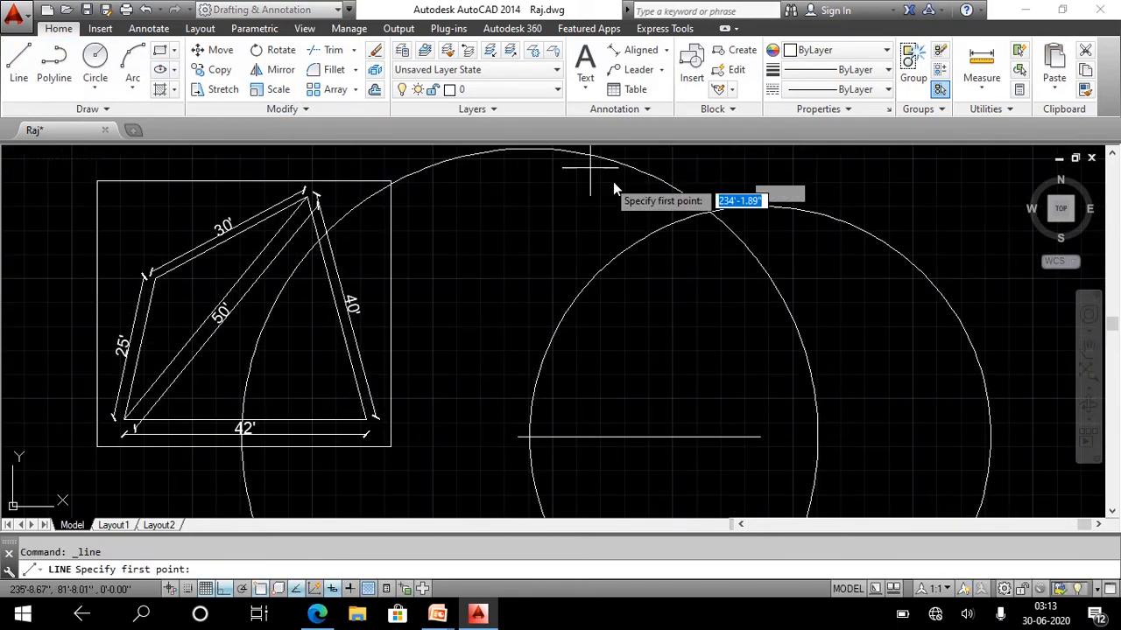
{"action": "left_click", "coordinate": [710, 213]}
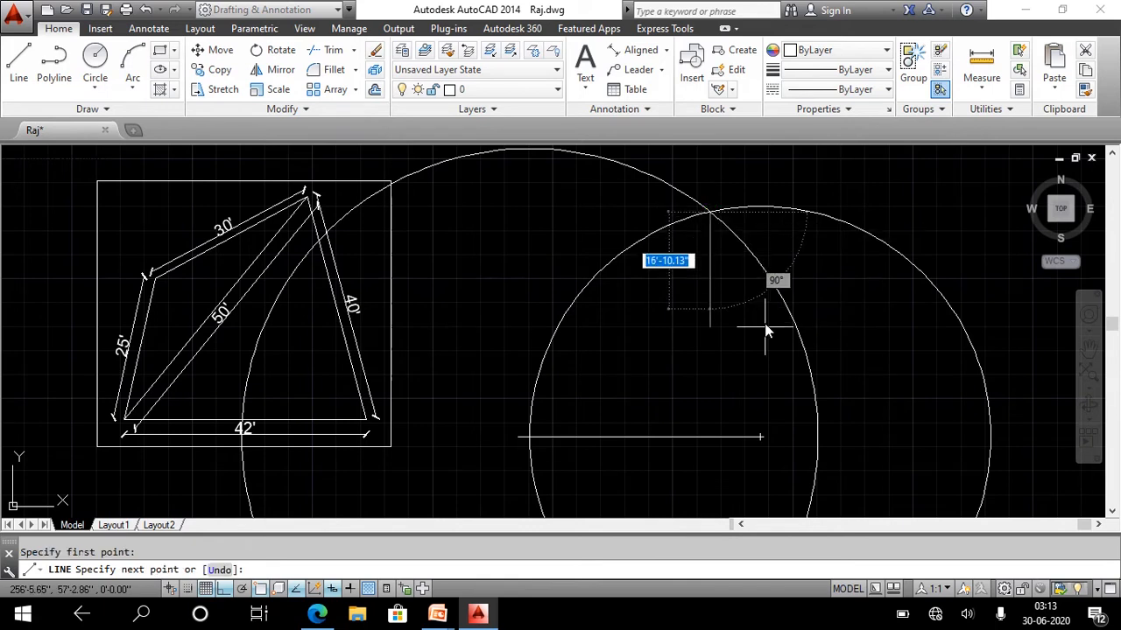
{"action": "left_click", "coordinate": [759, 435]}
{"action": "key", "text": "Return"}
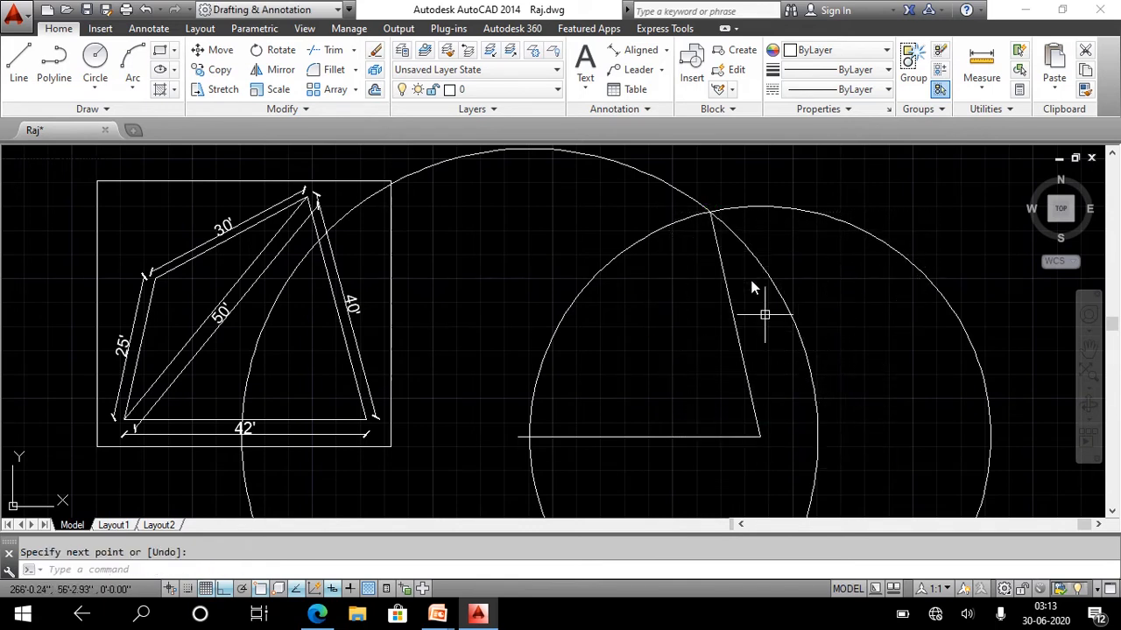
{"action": "key", "text": "Return"}
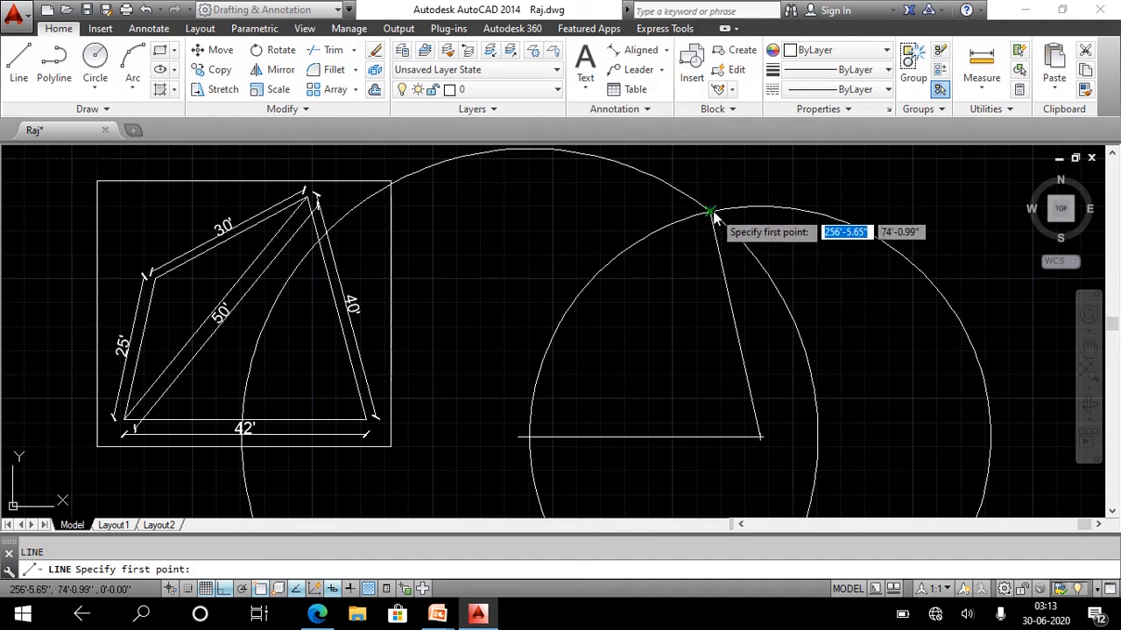
{"action": "left_click", "coordinate": [711, 215]}
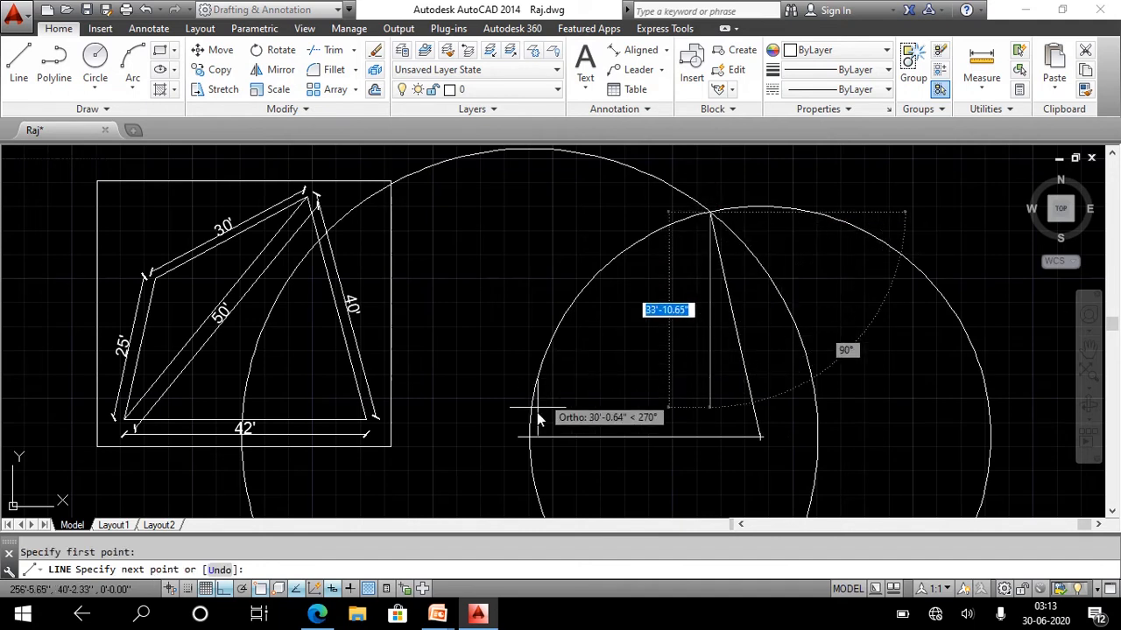
{"action": "left_click", "coordinate": [518, 435]}
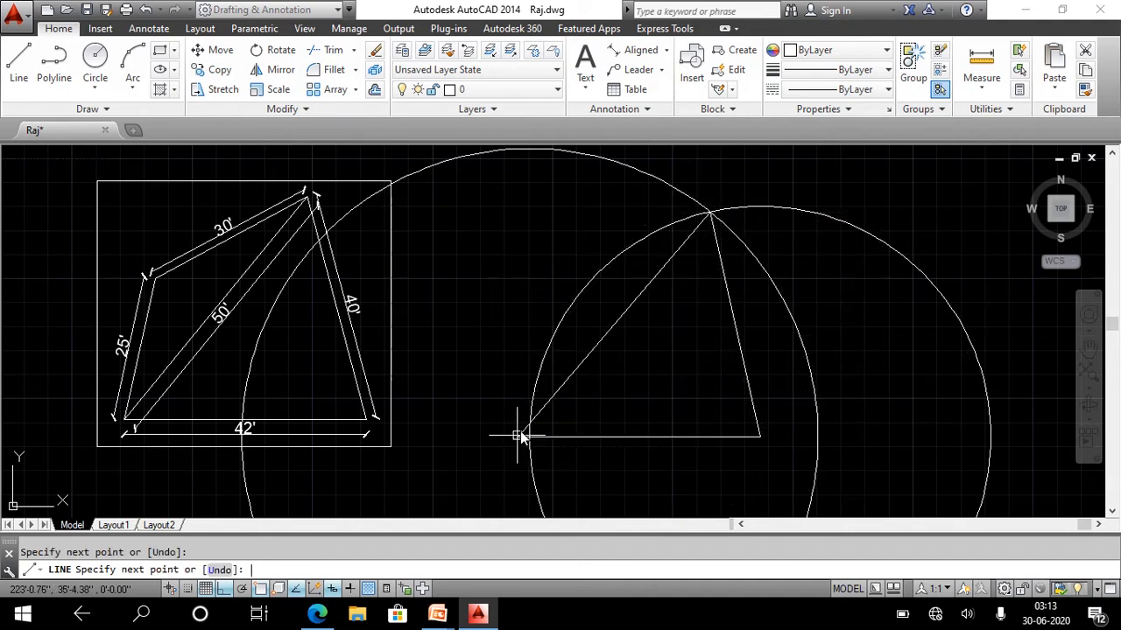
Erase the 40' and 50' construction circles, keeping the triangle's three lines
{"action": "scroll", "coordinate": [570, 324], "scroll_direction": "down", "scroll_amount": 2}
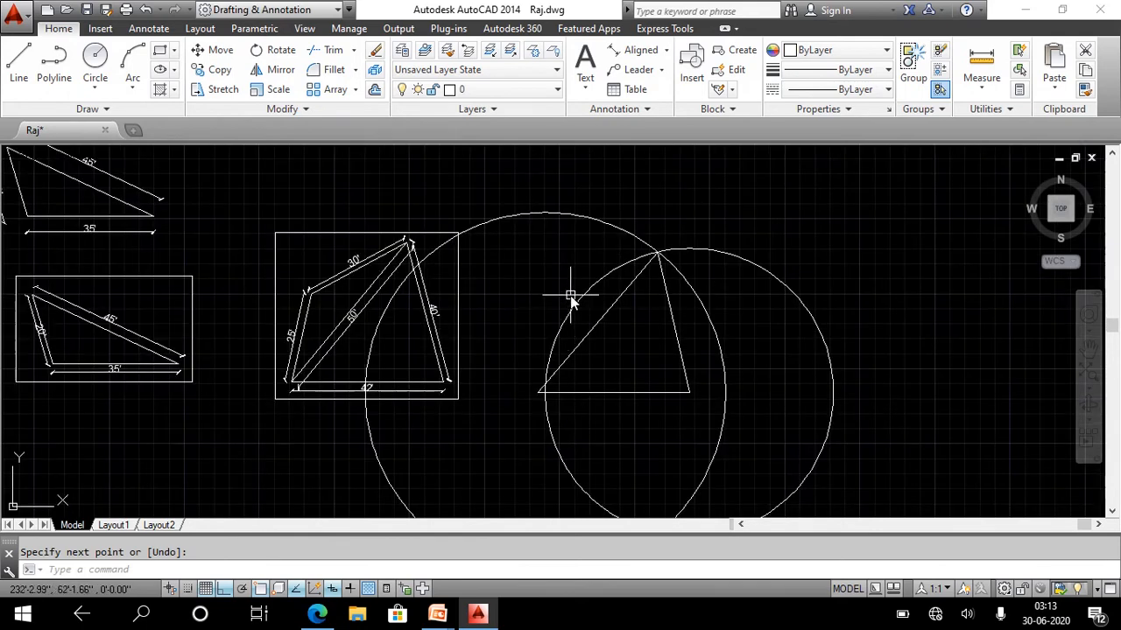
{"action": "key", "text": "Escape"}
{"action": "left_click", "coordinate": [575, 298]}
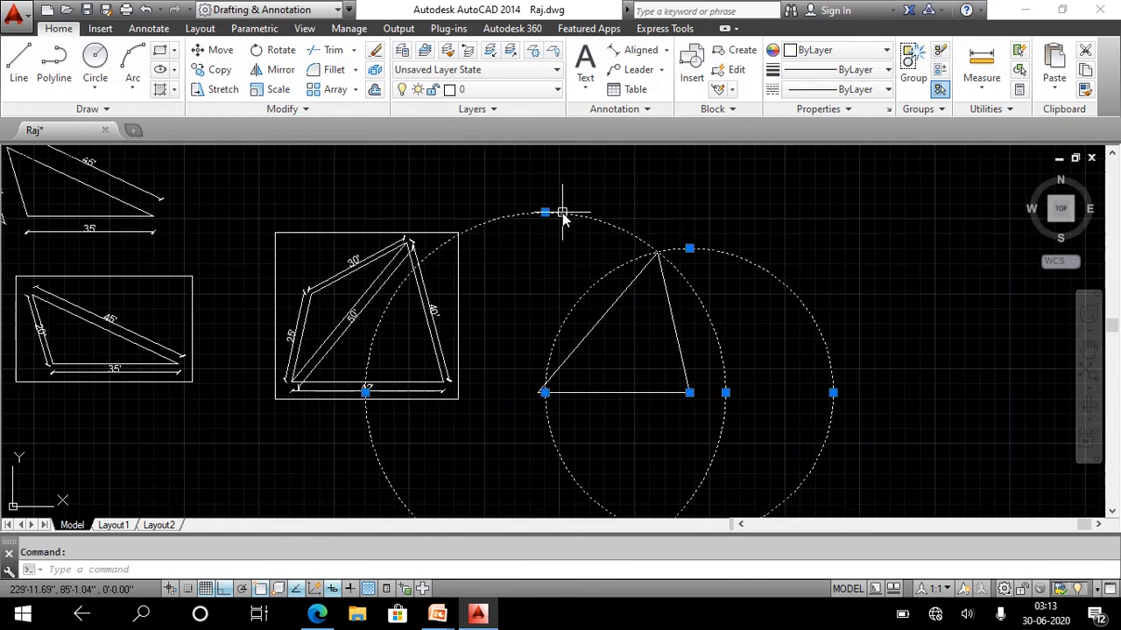
{"action": "key", "text": "Delete"}
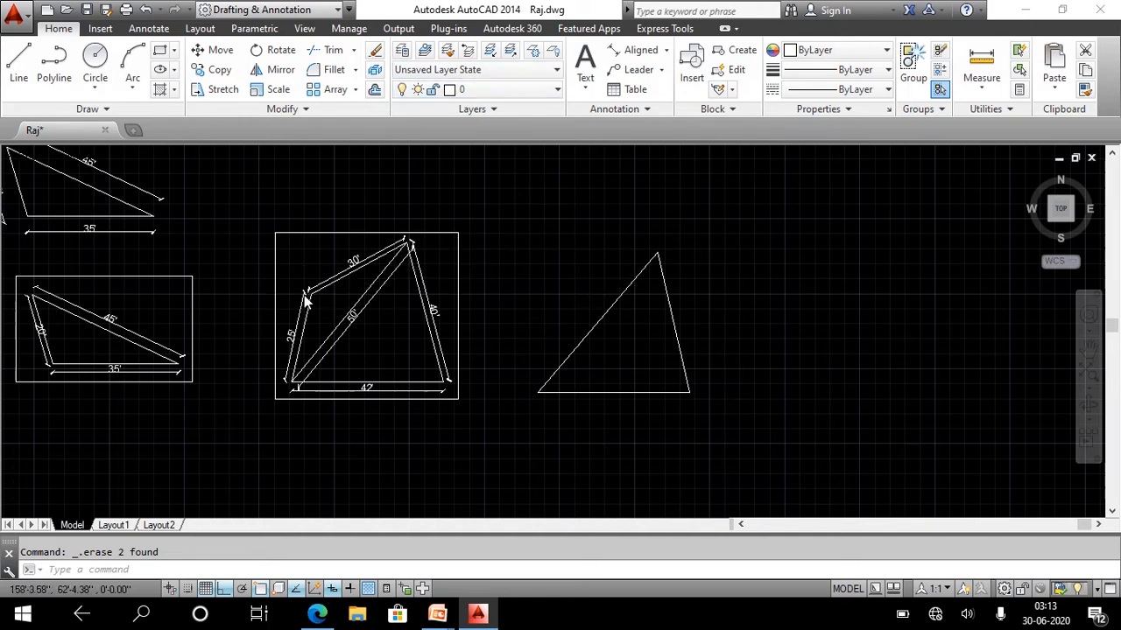
Draw a circle of radius 30' centred on the apex of the new triangle
{"action": "scroll", "coordinate": [306, 298], "scroll_direction": "up", "scroll_amount": 4}
{"action": "scroll", "coordinate": [317, 277], "scroll_direction": "down", "scroll_amount": 4}
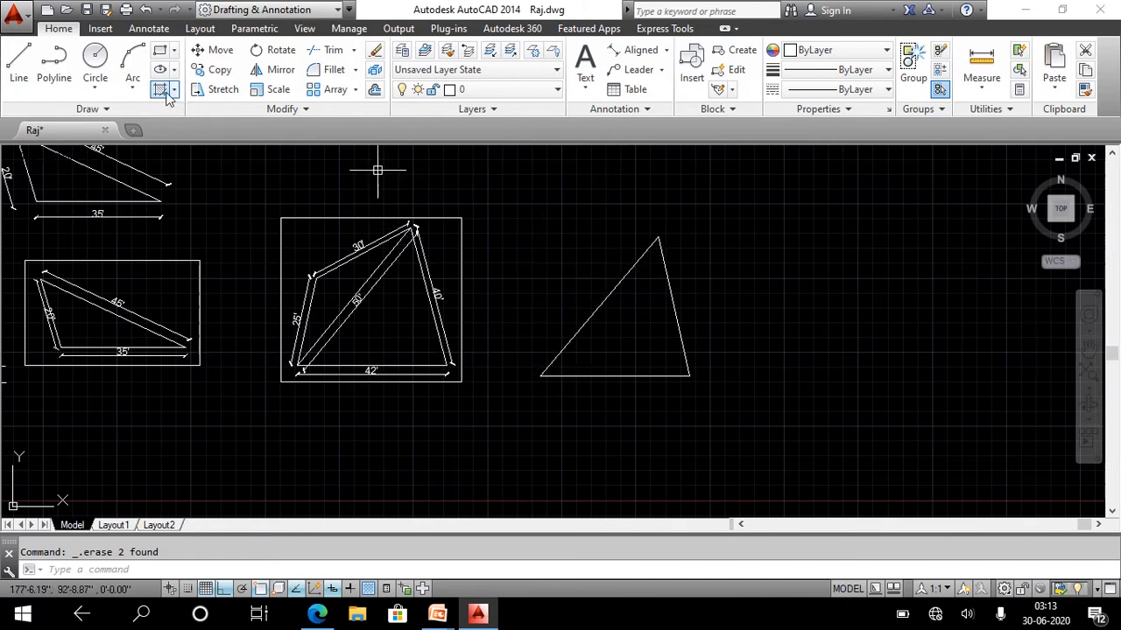
{"action": "left_click", "coordinate": [106, 66]}
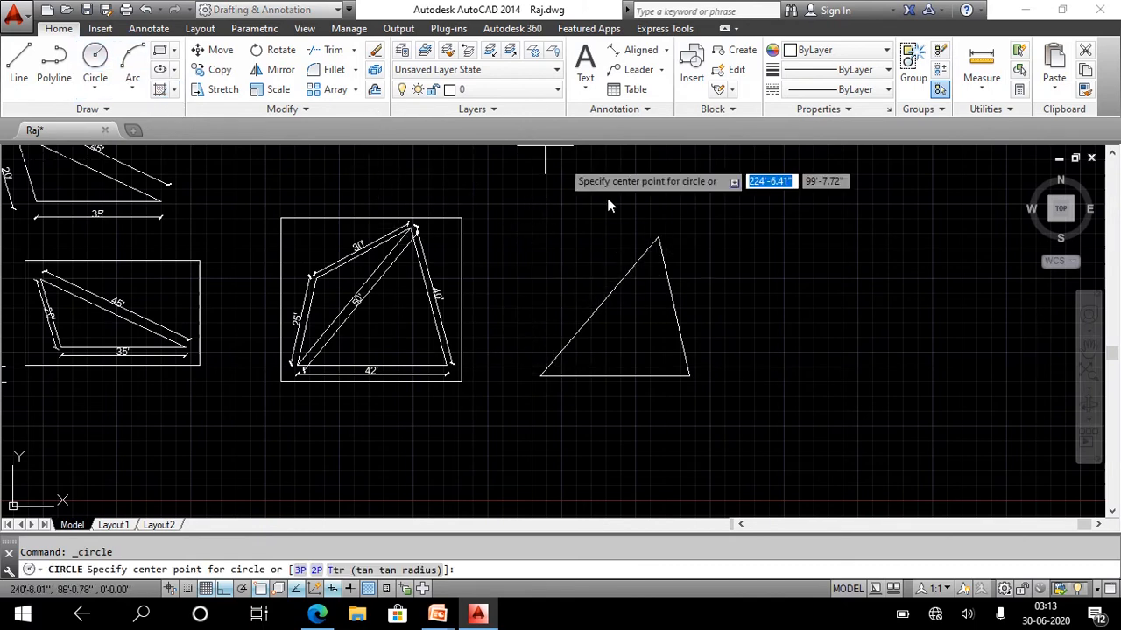
{"action": "left_click", "coordinate": [658, 238]}
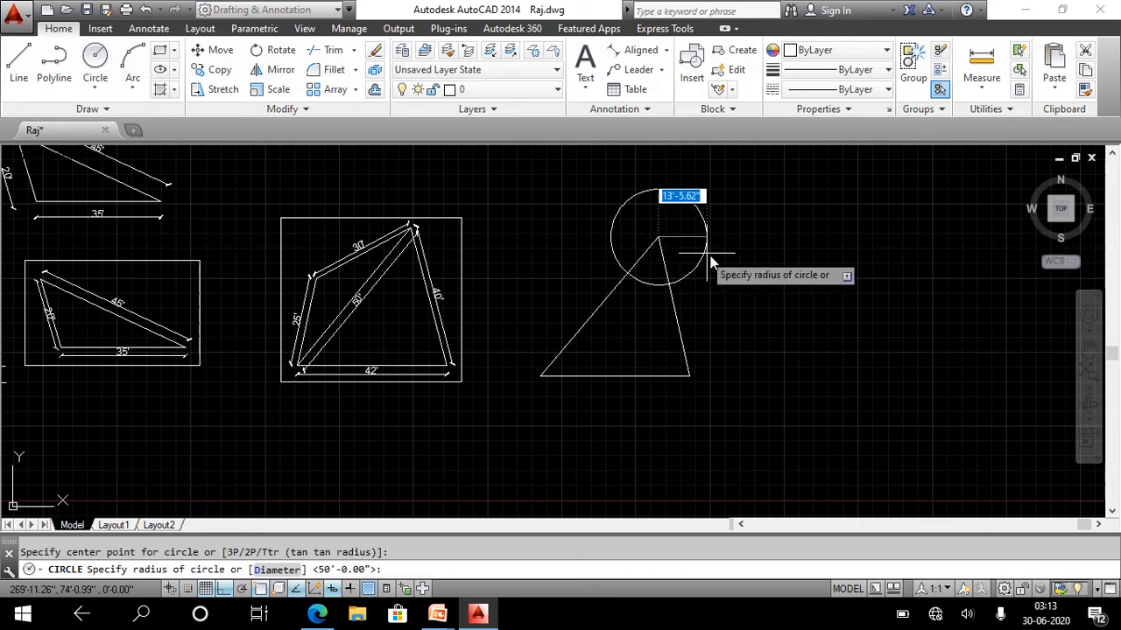
{"action": "type", "text": "30'"}
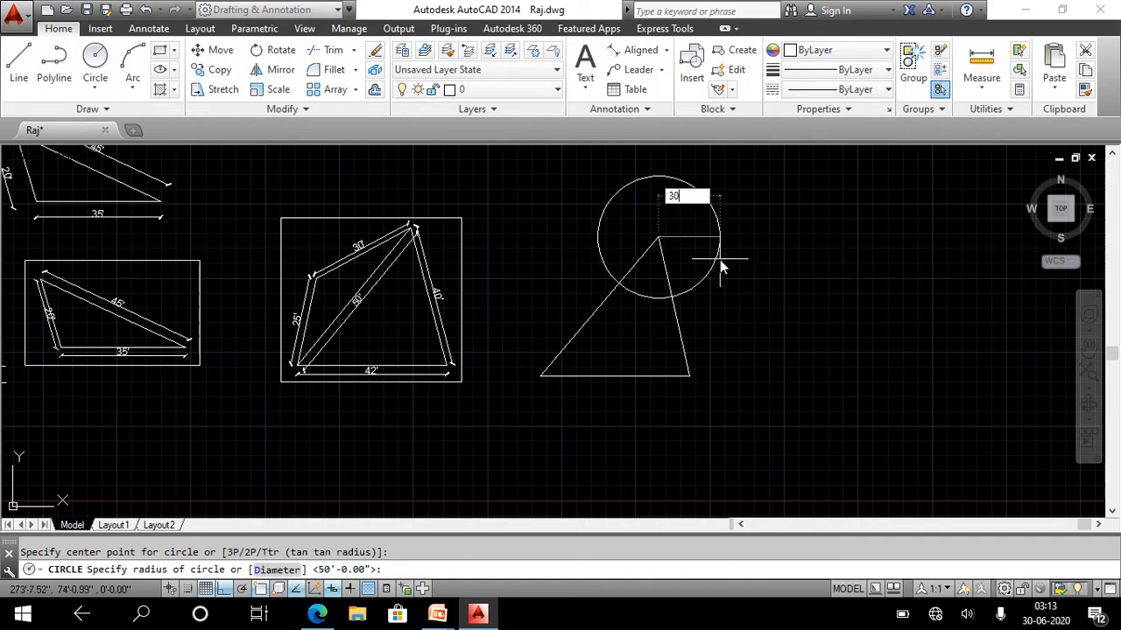
{"action": "key", "text": "Return"}
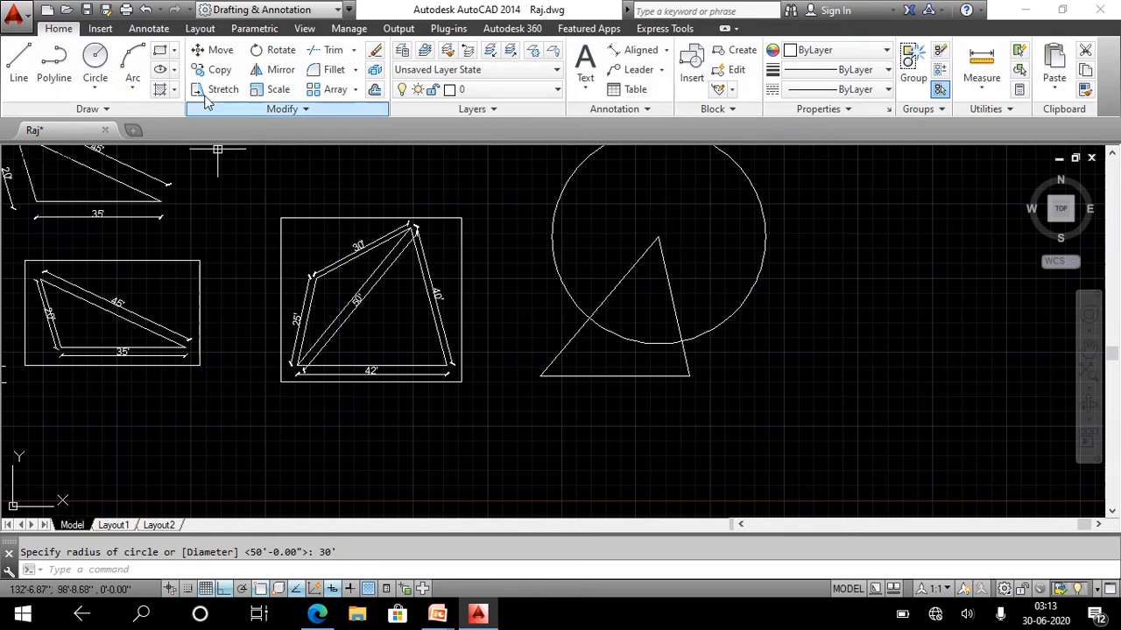
Draw a circle of radius 25' centred on the triangle's lower-left corner
{"action": "key", "text": "Return"}
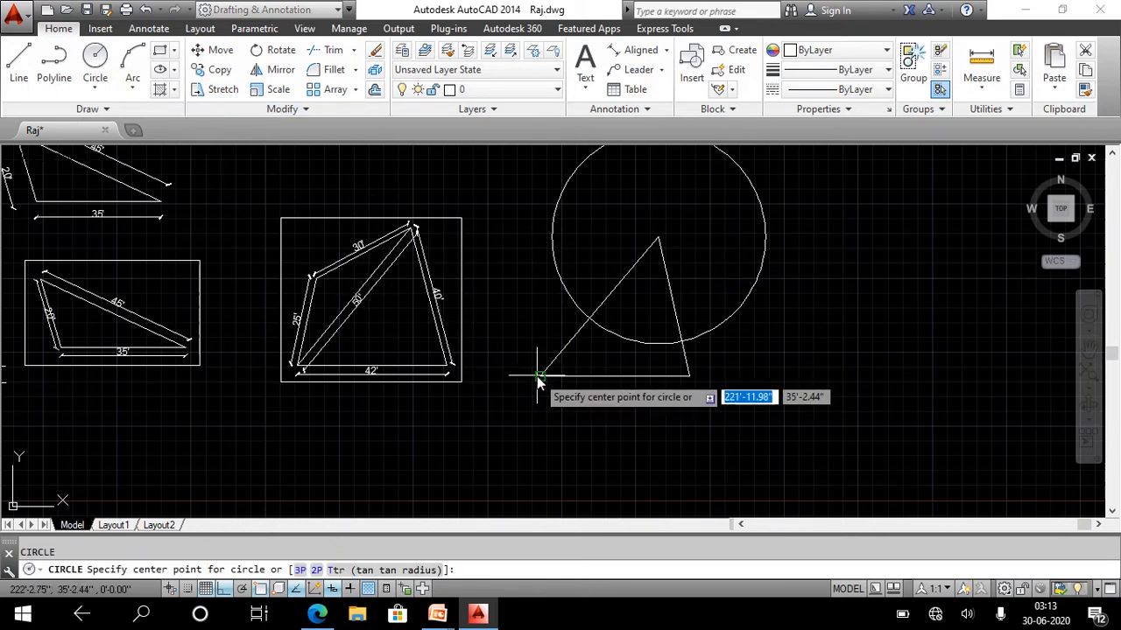
{"action": "left_click", "coordinate": [538, 376]}
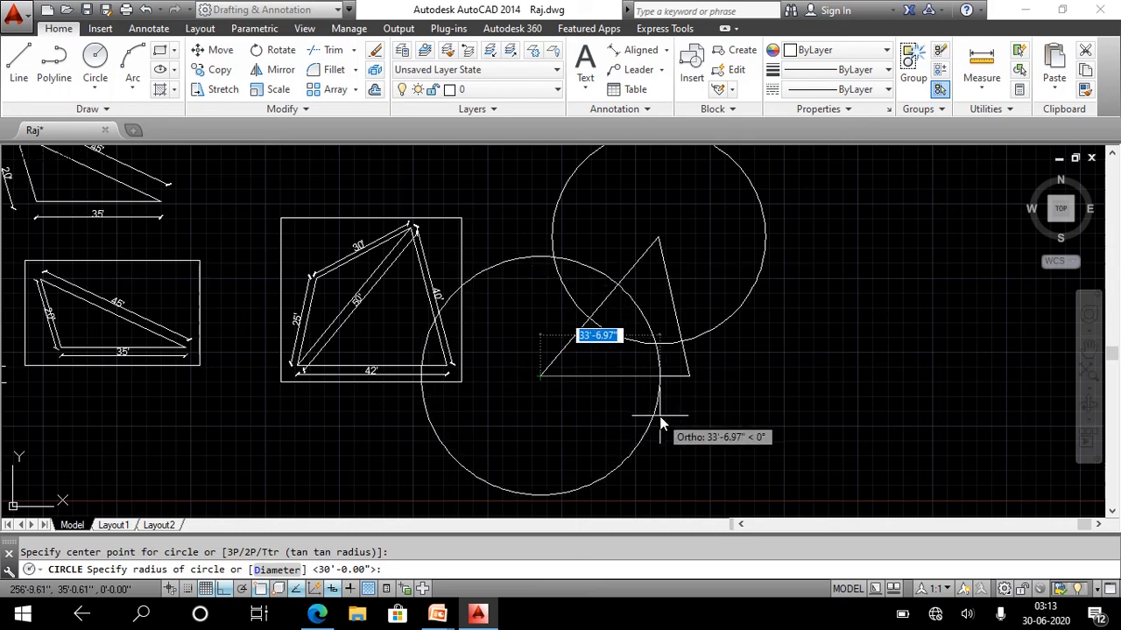
{"action": "type", "text": "25'"}
{"action": "key", "text": "Return"}
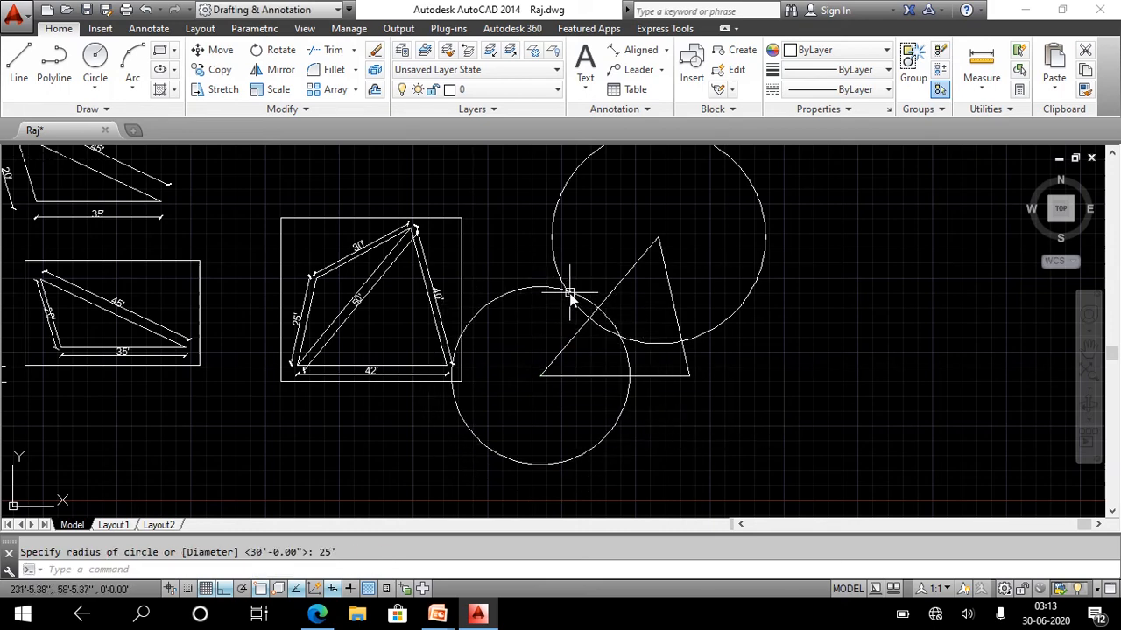
Draw lines from the upper-left intersection of the two circles to the triangle's lower-left corner and to its apex
{"action": "left_click", "coordinate": [19, 59]}
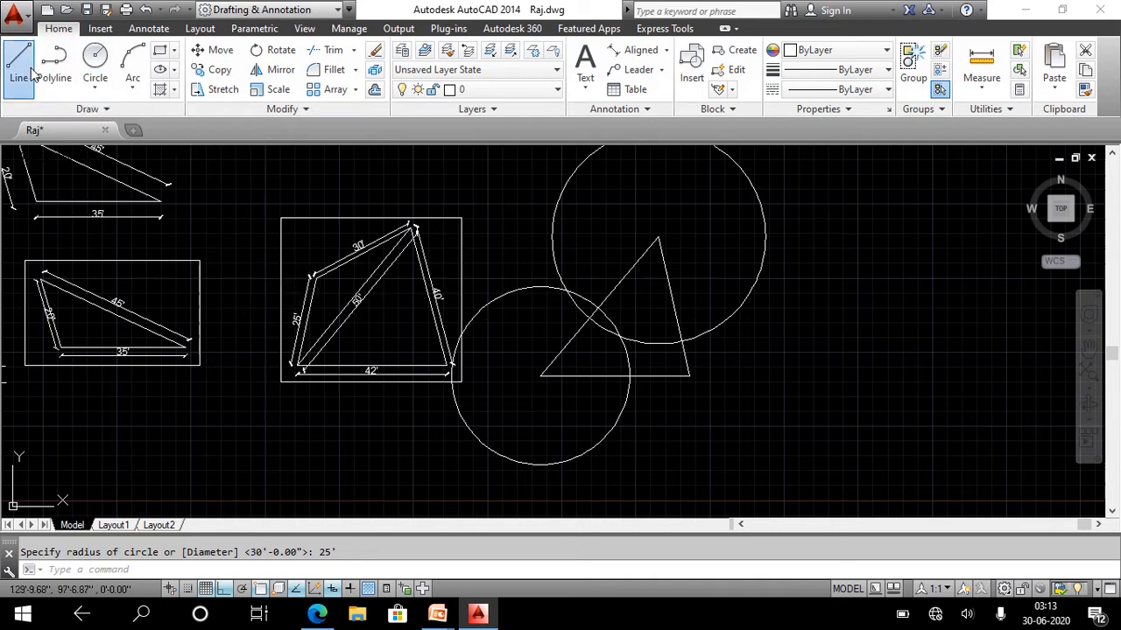
{"action": "left_click", "coordinate": [565, 290]}
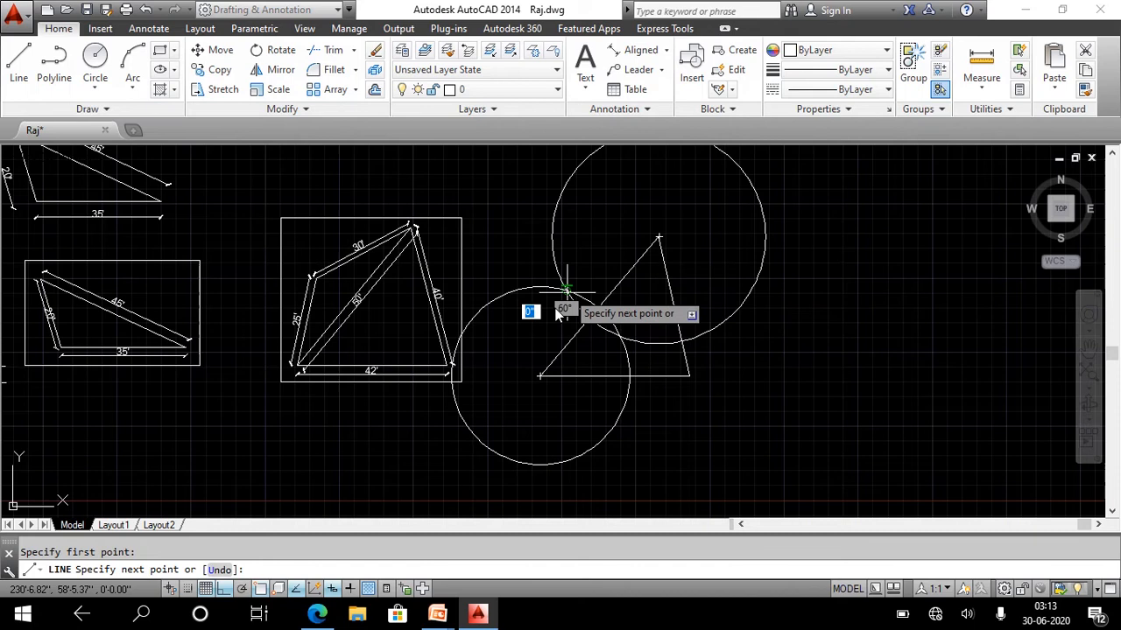
{"action": "left_click", "coordinate": [536, 377]}
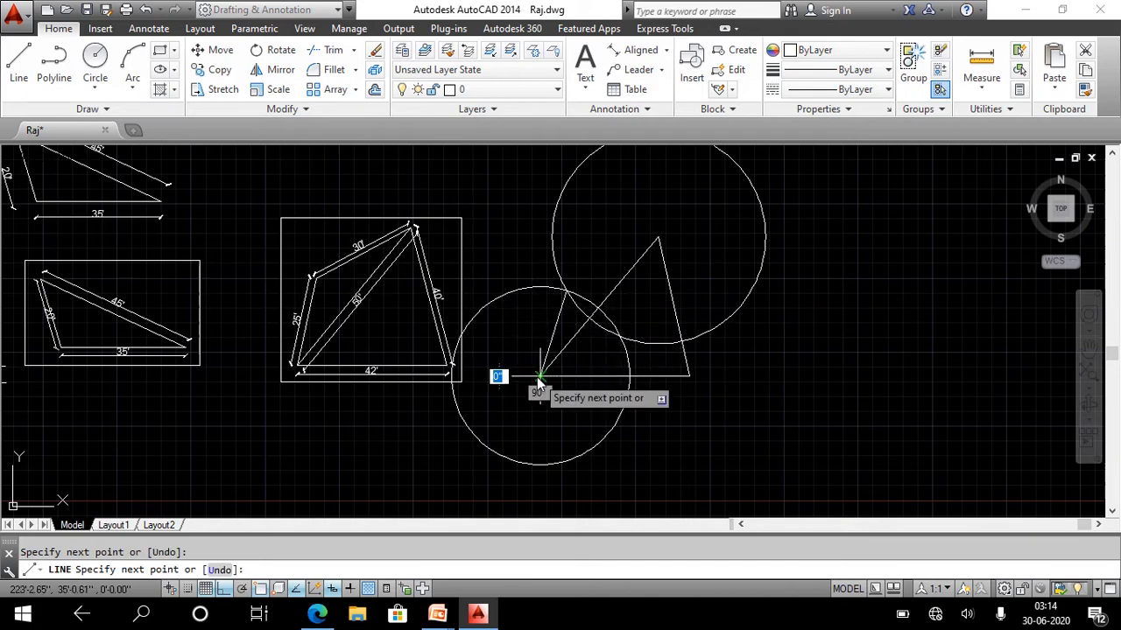
{"action": "key", "text": "Return"}
{"action": "key", "text": "Return"}
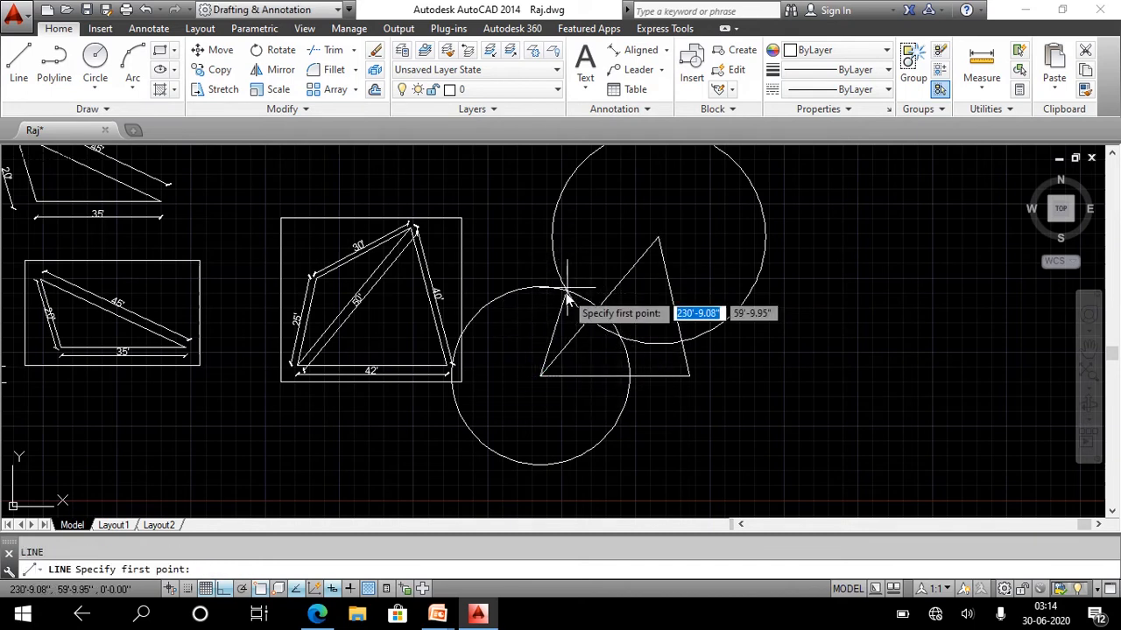
{"action": "left_click", "coordinate": [565, 290]}
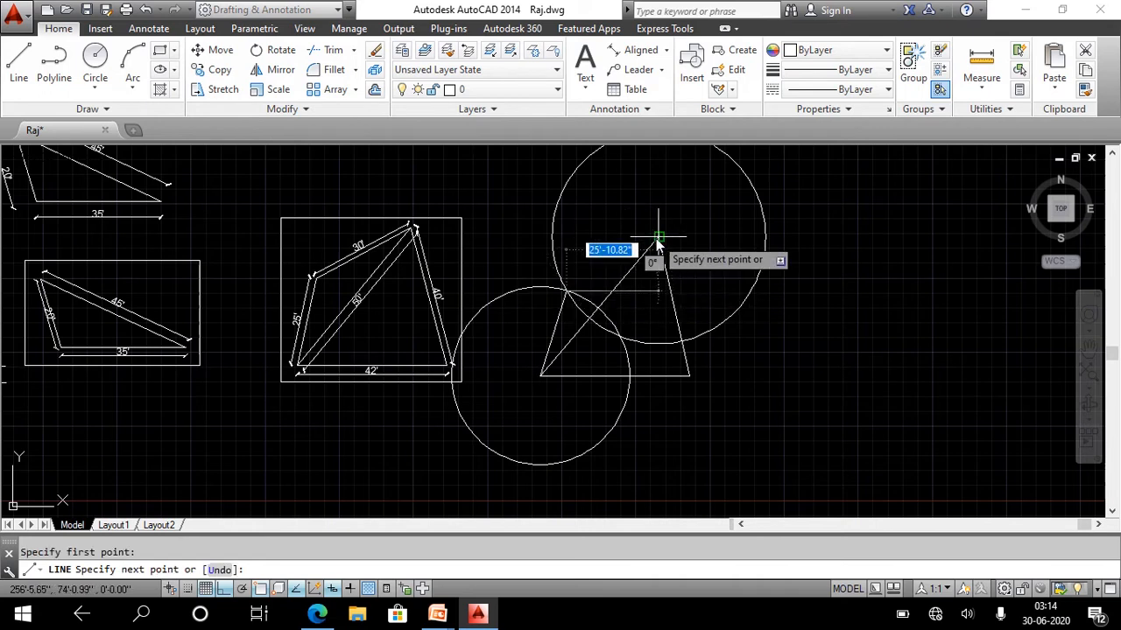
{"action": "left_click", "coordinate": [658, 238]}
{"action": "key", "text": "Return"}
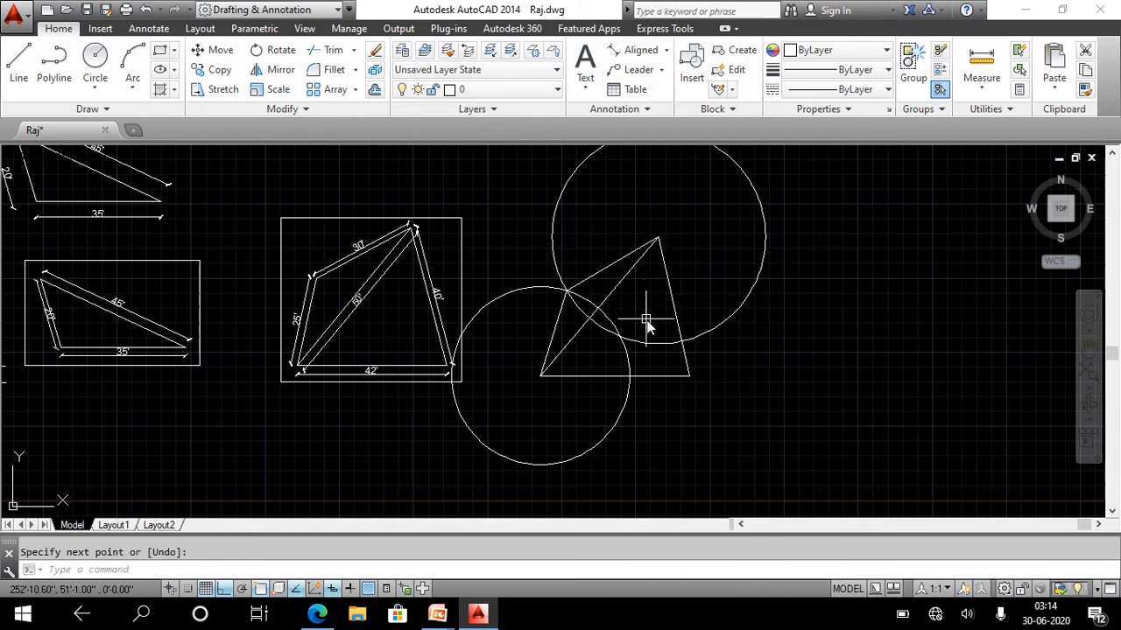
Erase the 30' and 25' construction circles, keeping the quadrilateral and its diagonal
{"action": "left_click", "coordinate": [647, 341]}
{"action": "left_click", "coordinate": [625, 347]}
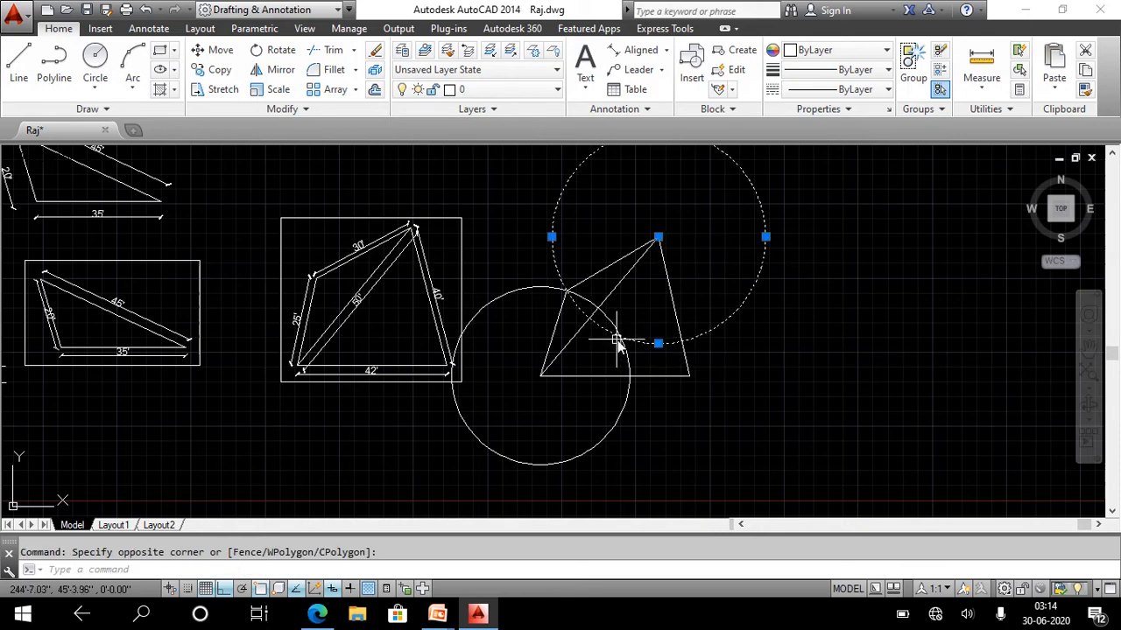
{"action": "left_click", "coordinate": [625, 357]}
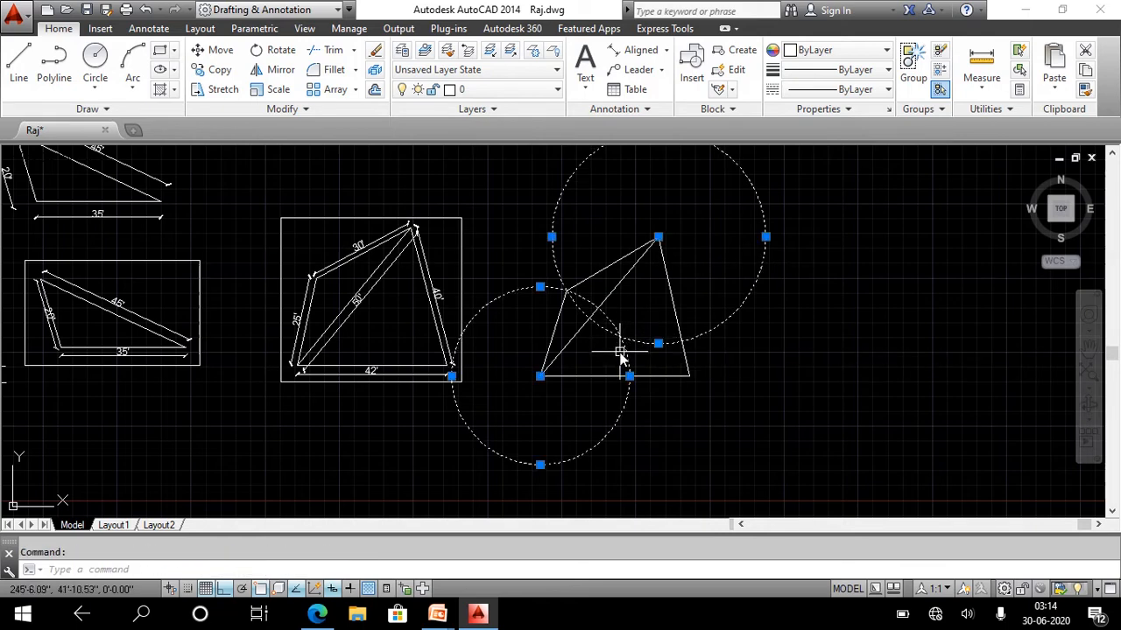
{"action": "key", "text": "Delete"}
{"action": "scroll", "coordinate": [569, 300], "scroll_direction": "up", "scroll_amount": 2}
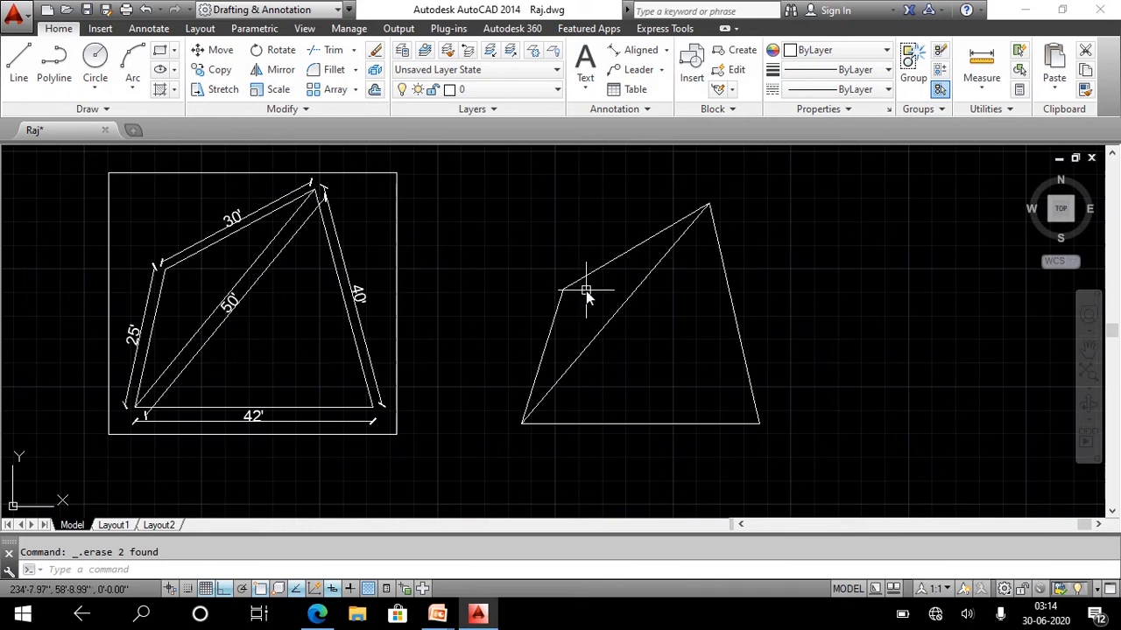
Add an aligned dimension outside the quadrilateral's upper-left side
{"action": "left_click", "coordinate": [635, 50]}
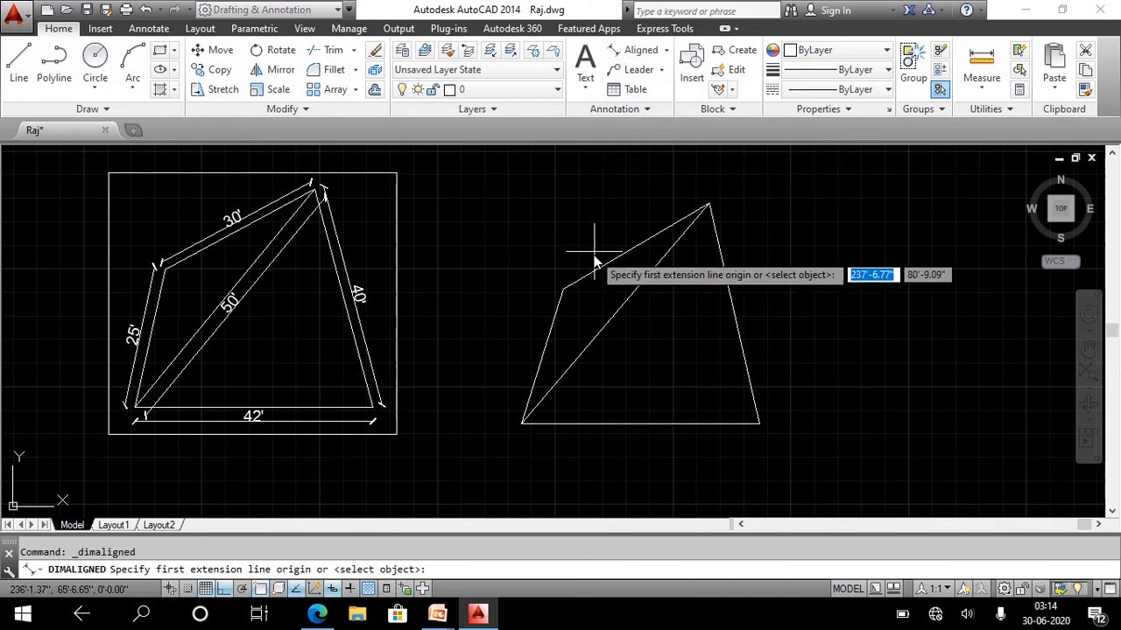
{"action": "left_click", "coordinate": [565, 290]}
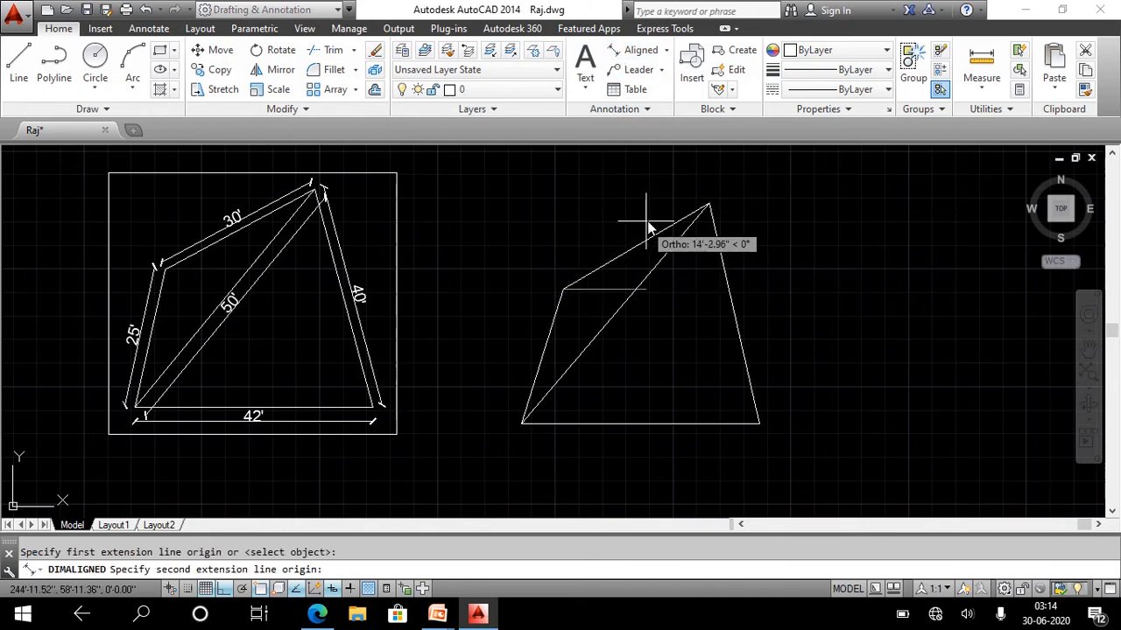
{"action": "left_click", "coordinate": [708, 208]}
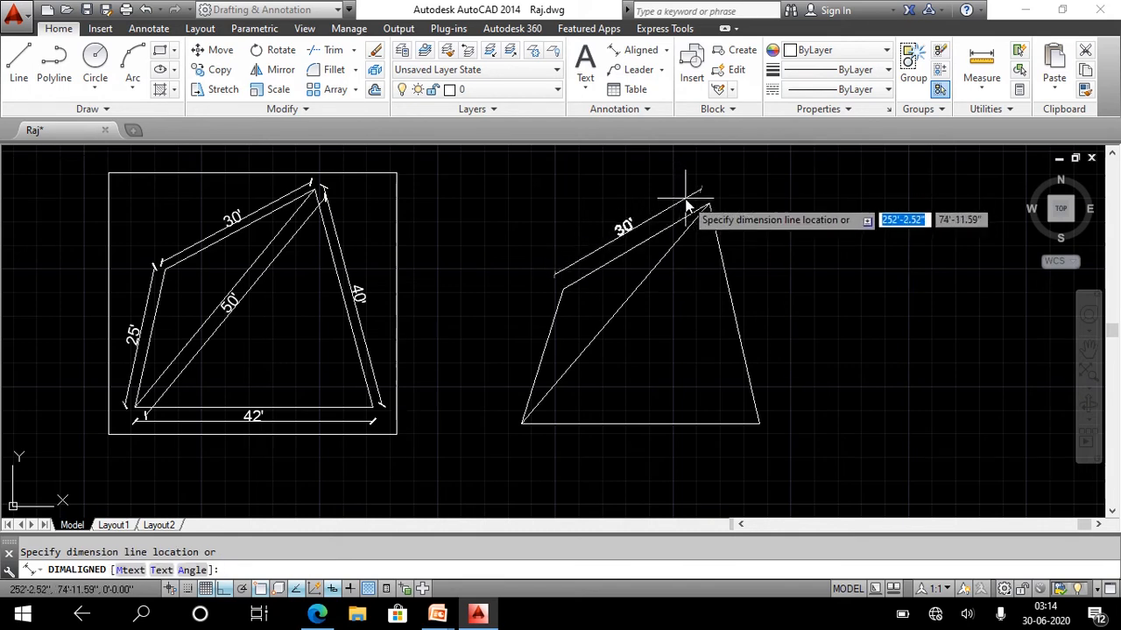
{"action": "left_click", "coordinate": [687, 205]}
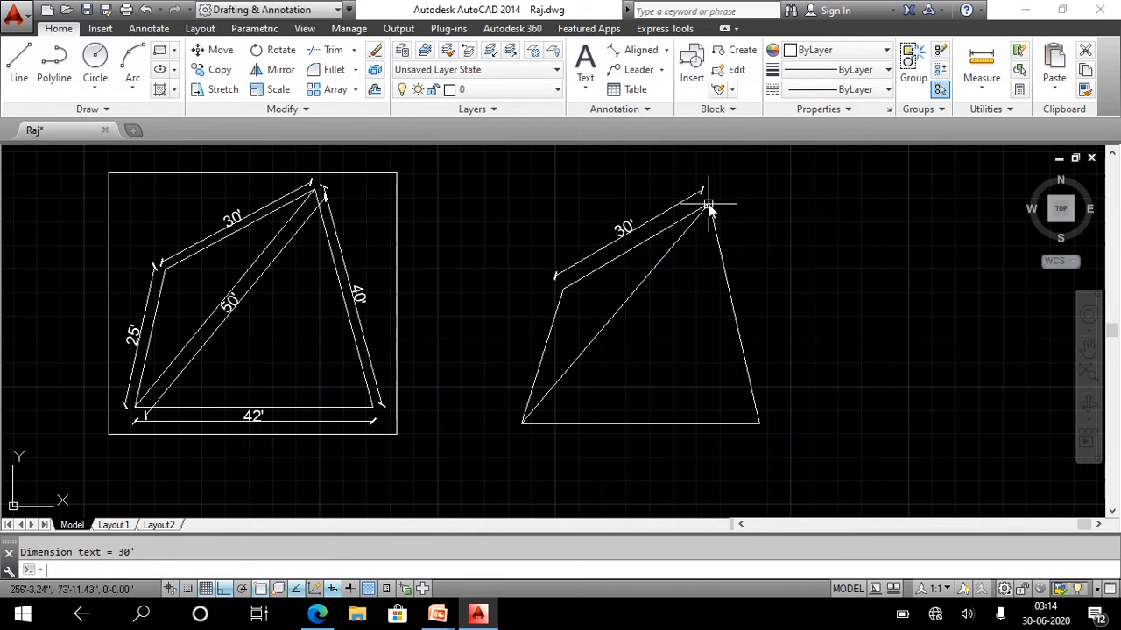
Add aligned dimensions outside the quadrilateral's right side and below its base
{"action": "key", "text": "Return"}
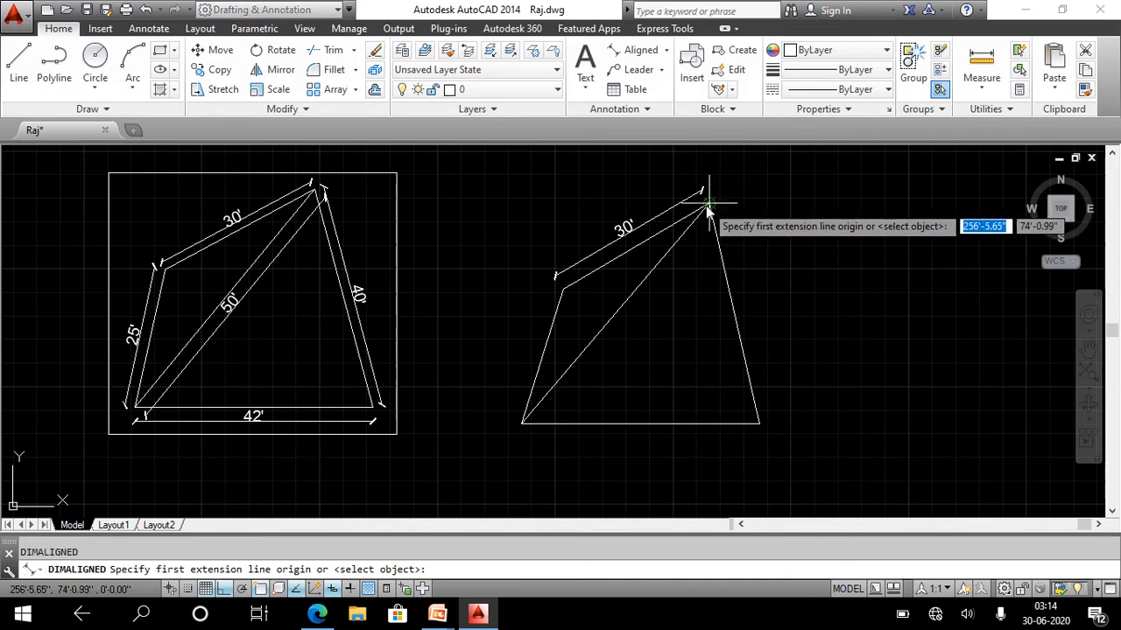
{"action": "left_click", "coordinate": [707, 208]}
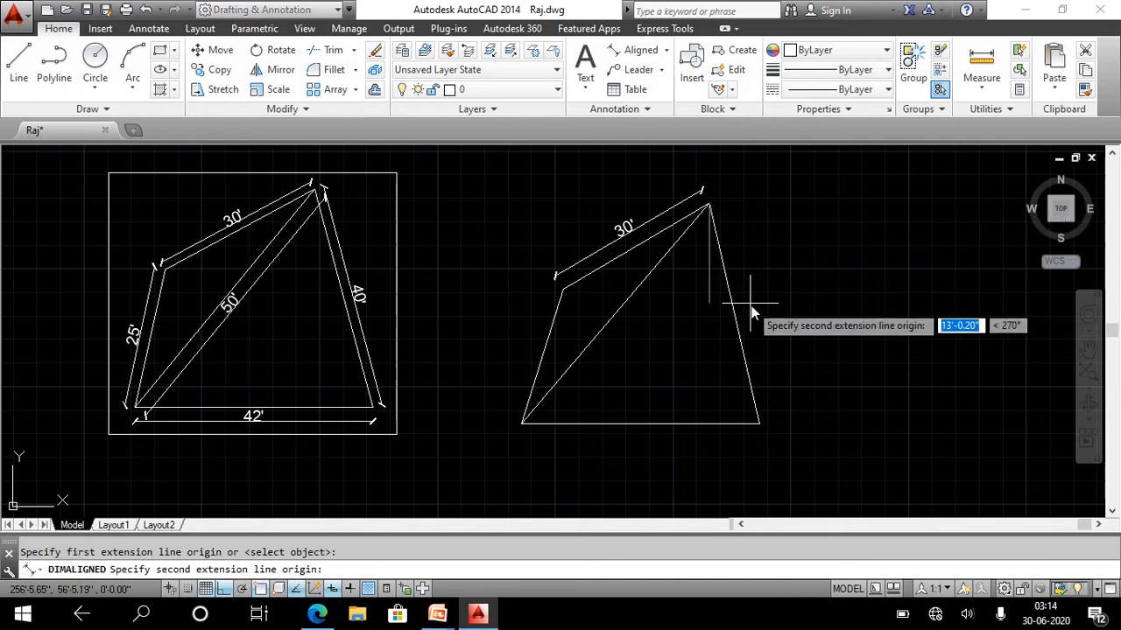
{"action": "left_click", "coordinate": [760, 424]}
{"action": "left_click", "coordinate": [771, 413]}
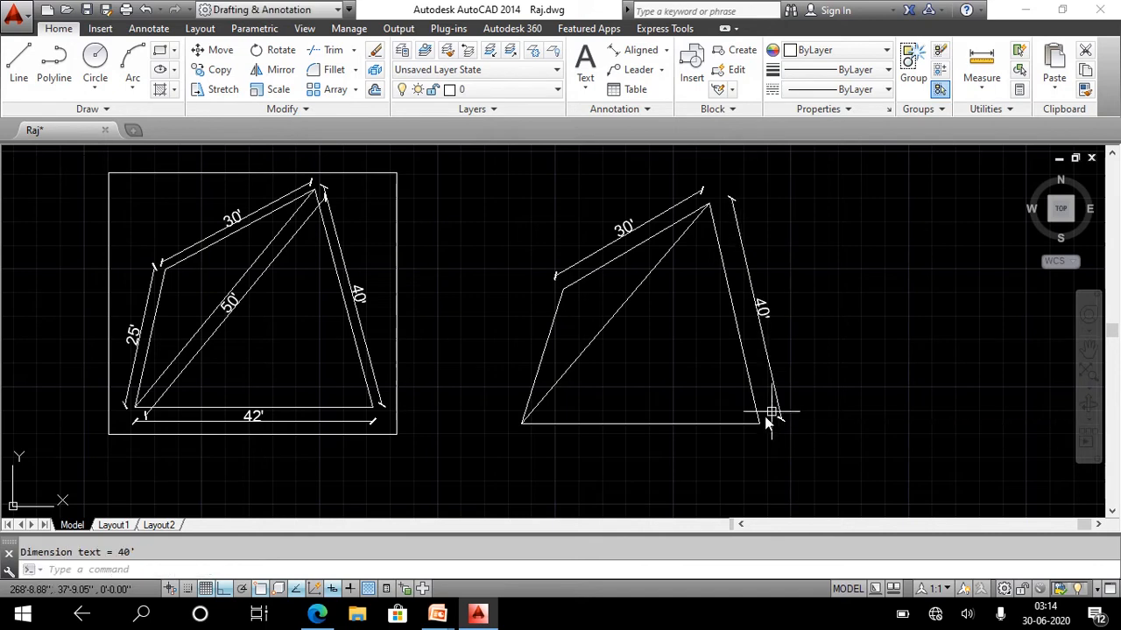
{"action": "key", "text": "Return"}
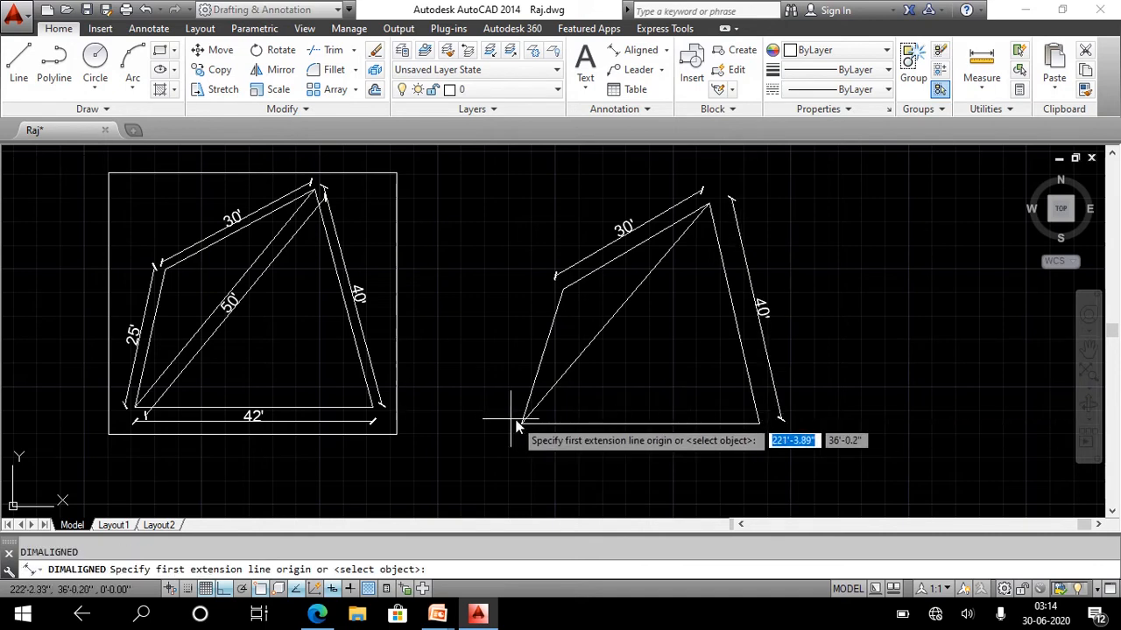
{"action": "left_click", "coordinate": [524, 423]}
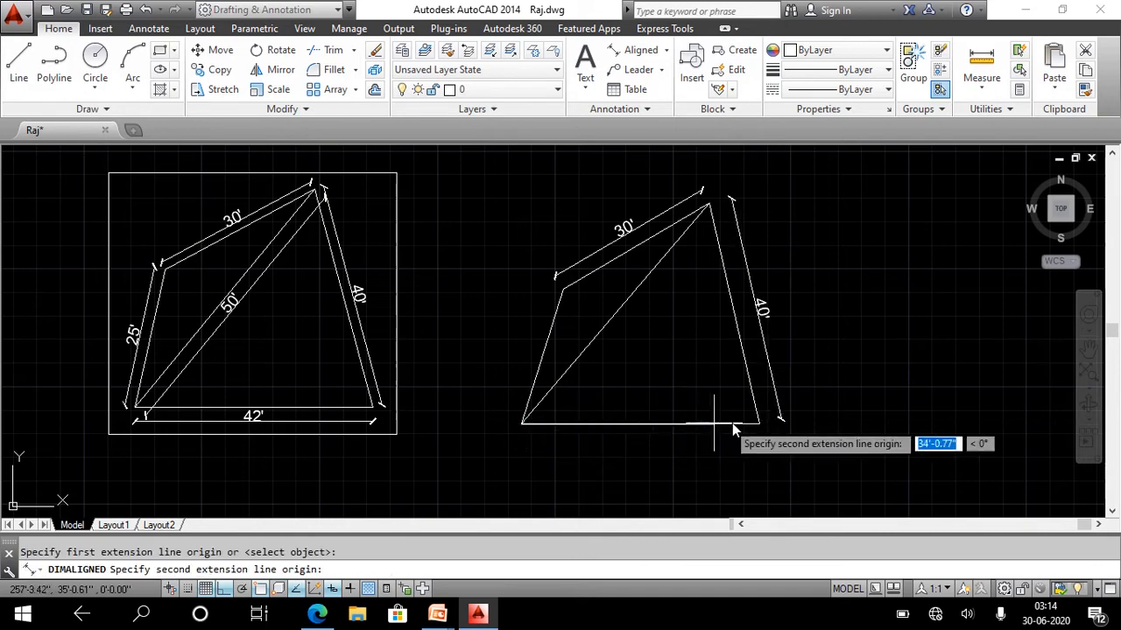
{"action": "left_click", "coordinate": [759, 423]}
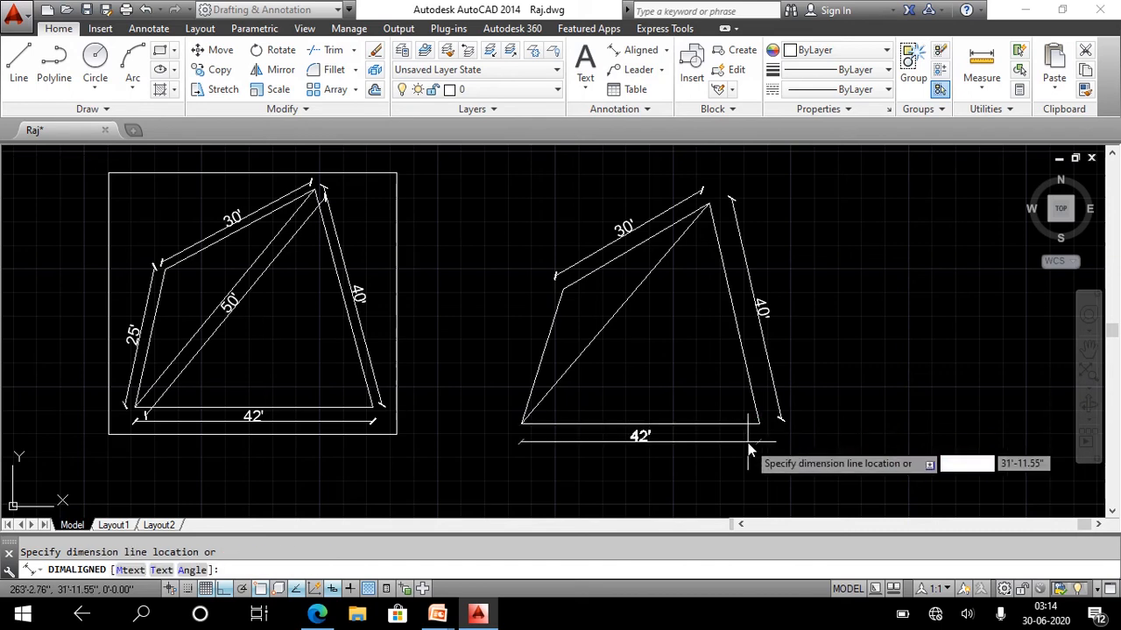
{"action": "left_click", "coordinate": [747, 445]}
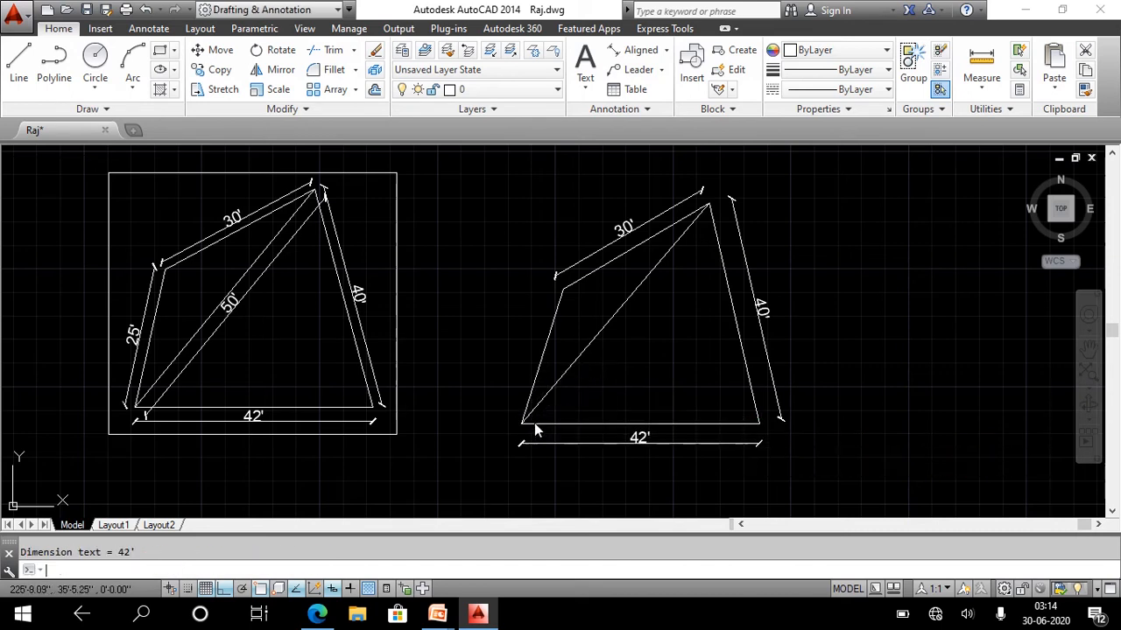
Try to add an aligned dimension to the diagonal between the lower-left corner and the apex, picking its ends in both orders
{"action": "key", "text": "Return"}
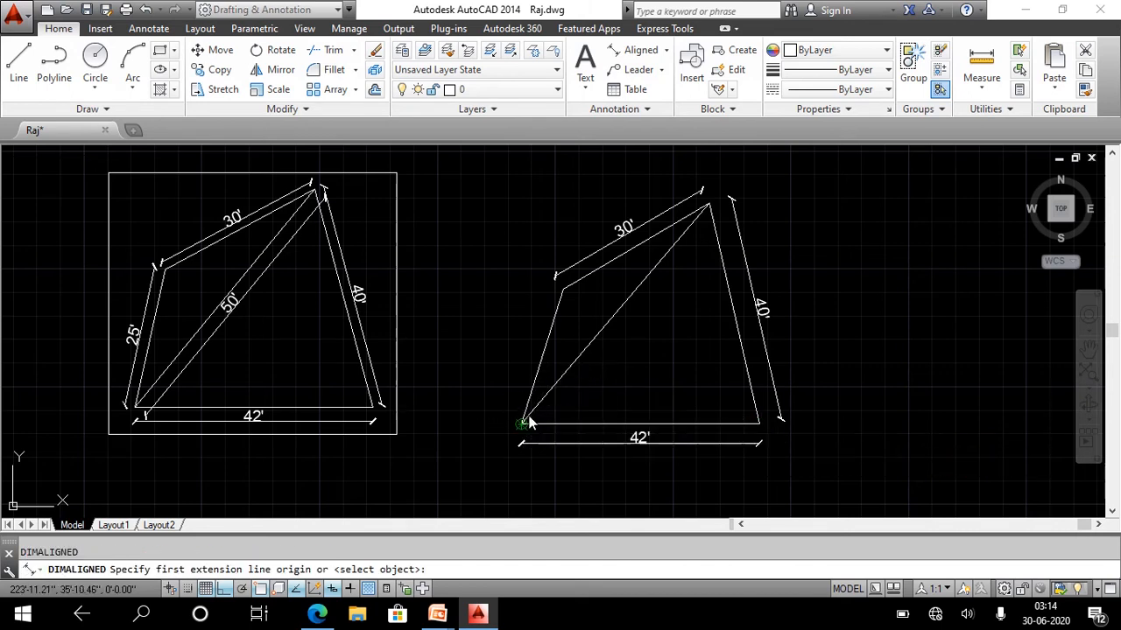
{"action": "left_click", "coordinate": [526, 423]}
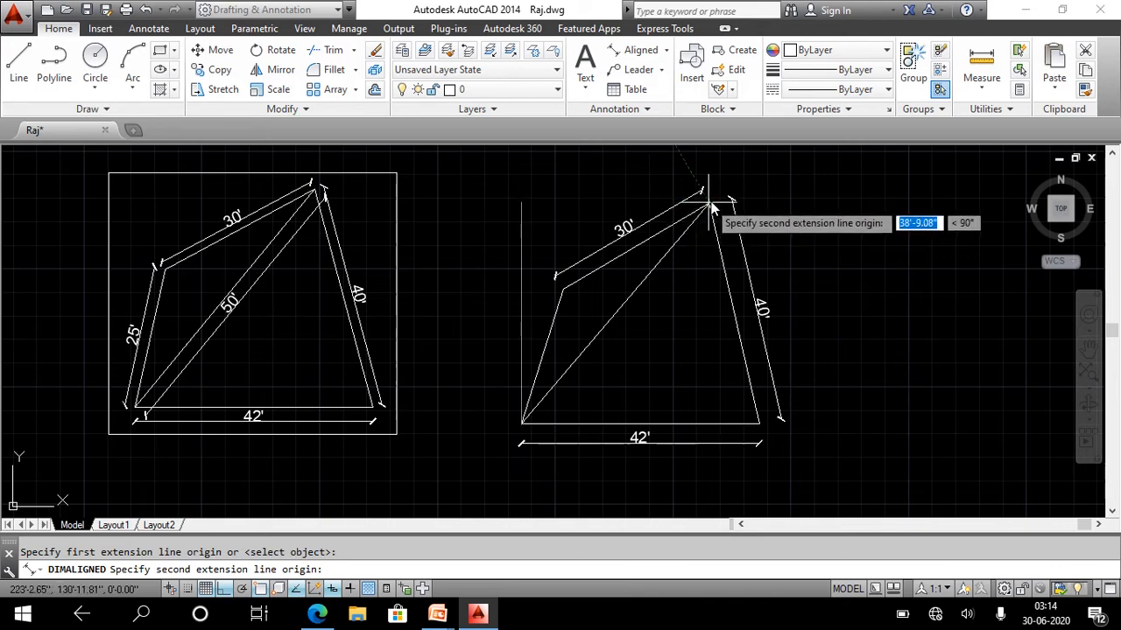
{"action": "left_click", "coordinate": [709, 206]}
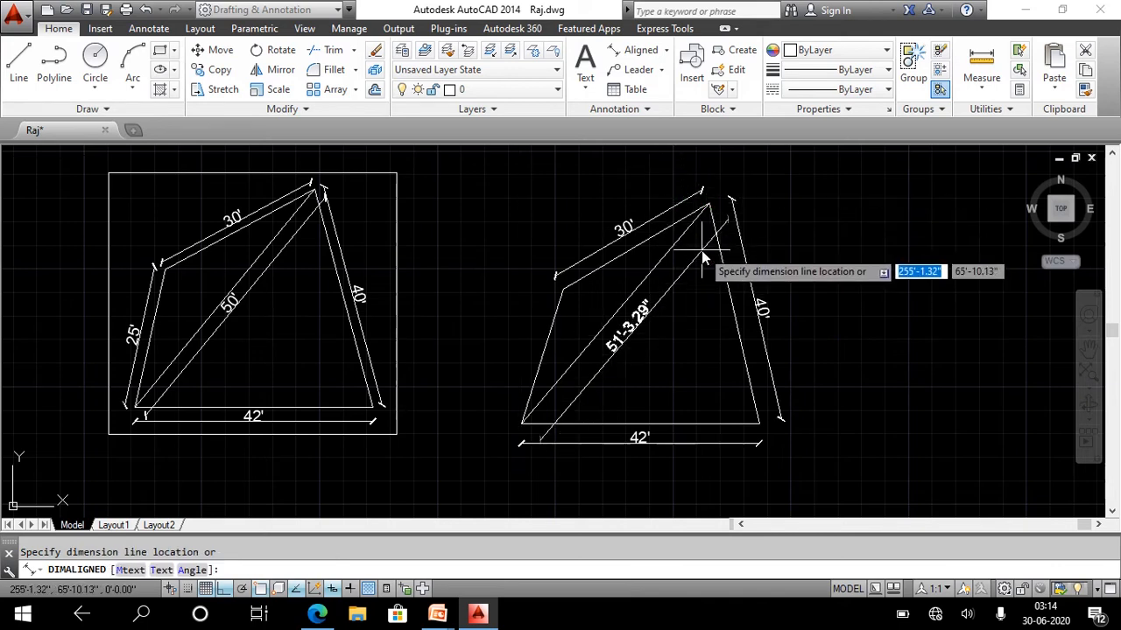
{"action": "key", "text": "Escape"}
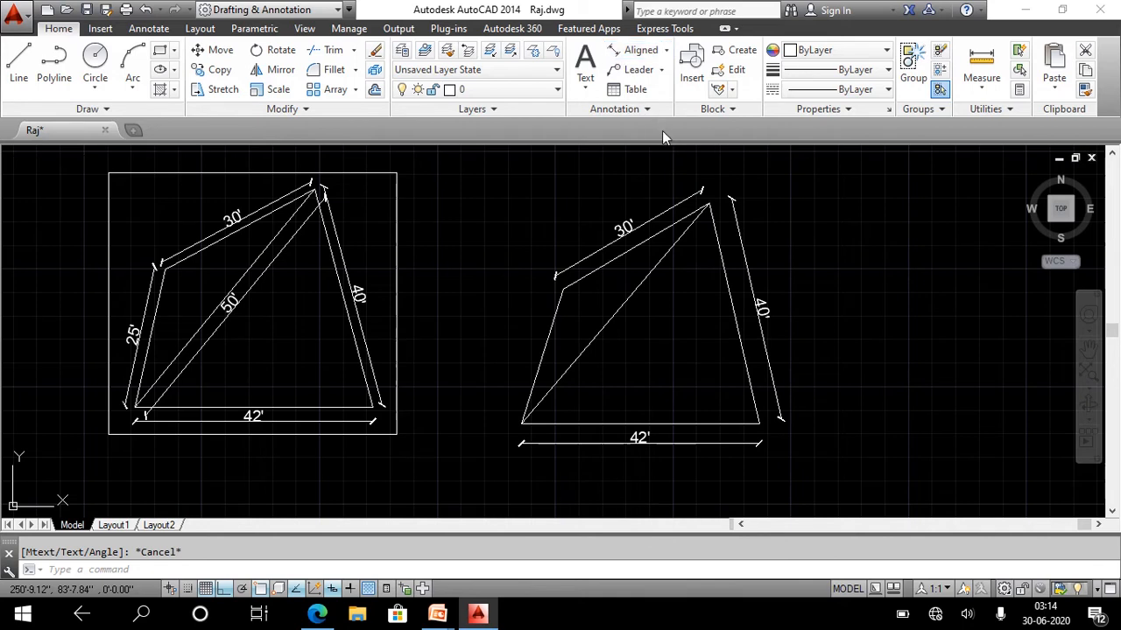
{"action": "key", "text": "Return"}
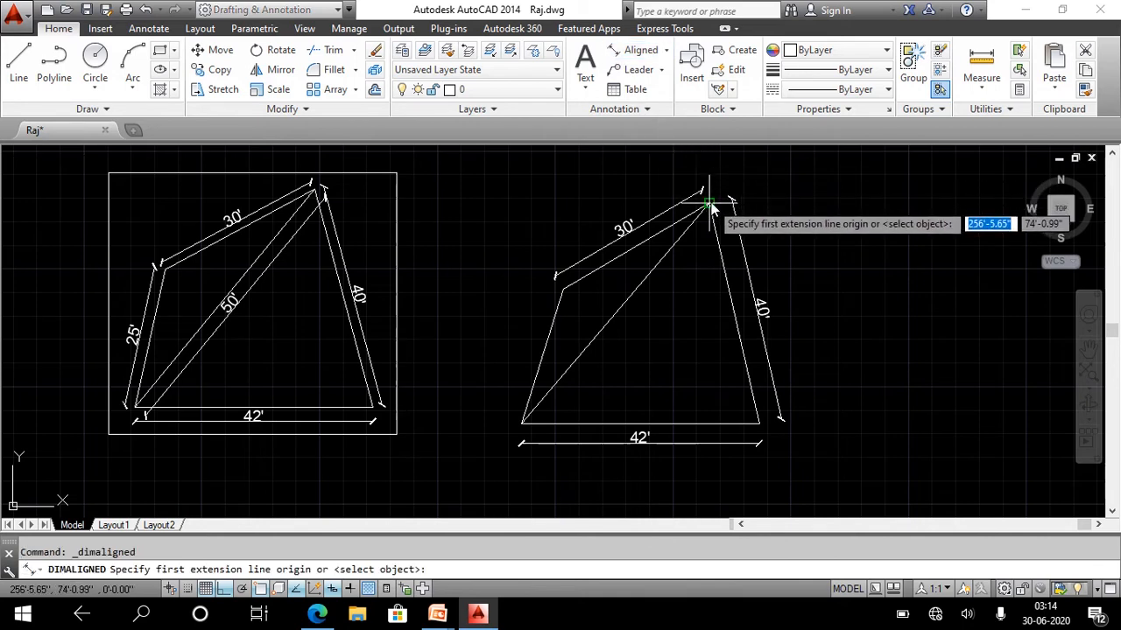
{"action": "left_click", "coordinate": [709, 206]}
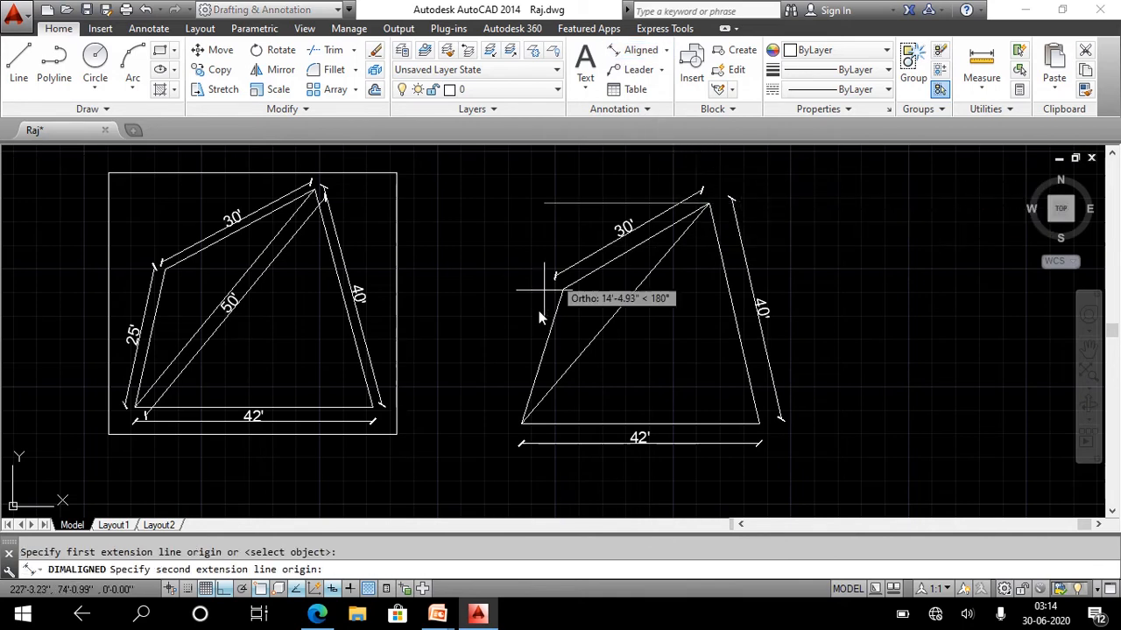
{"action": "left_click", "coordinate": [522, 423]}
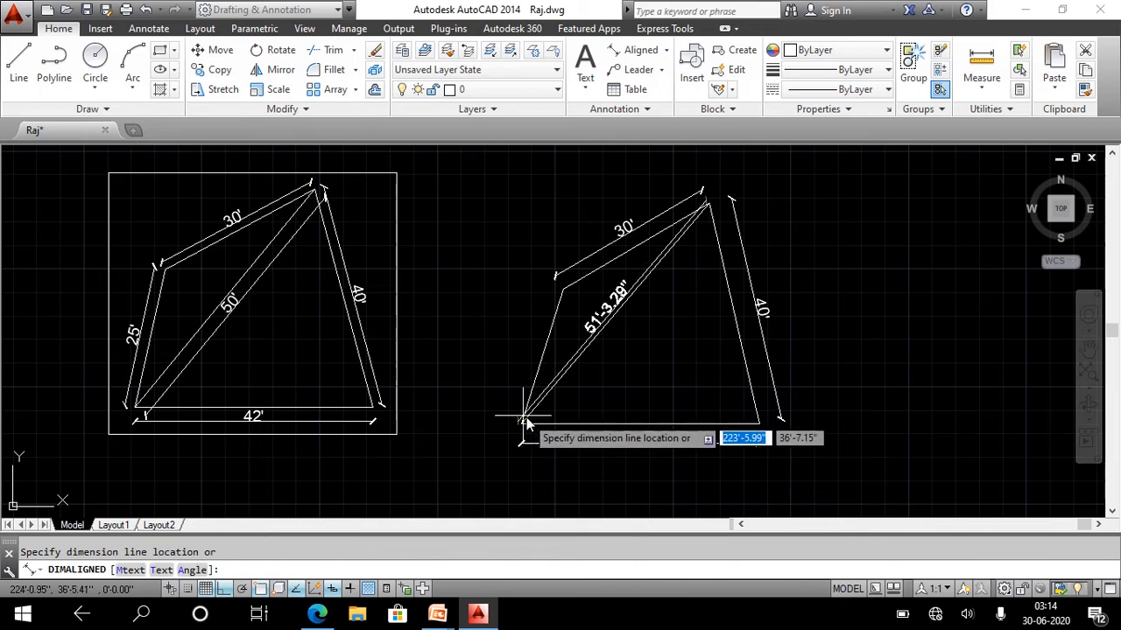
{"action": "key", "text": "Escape"}
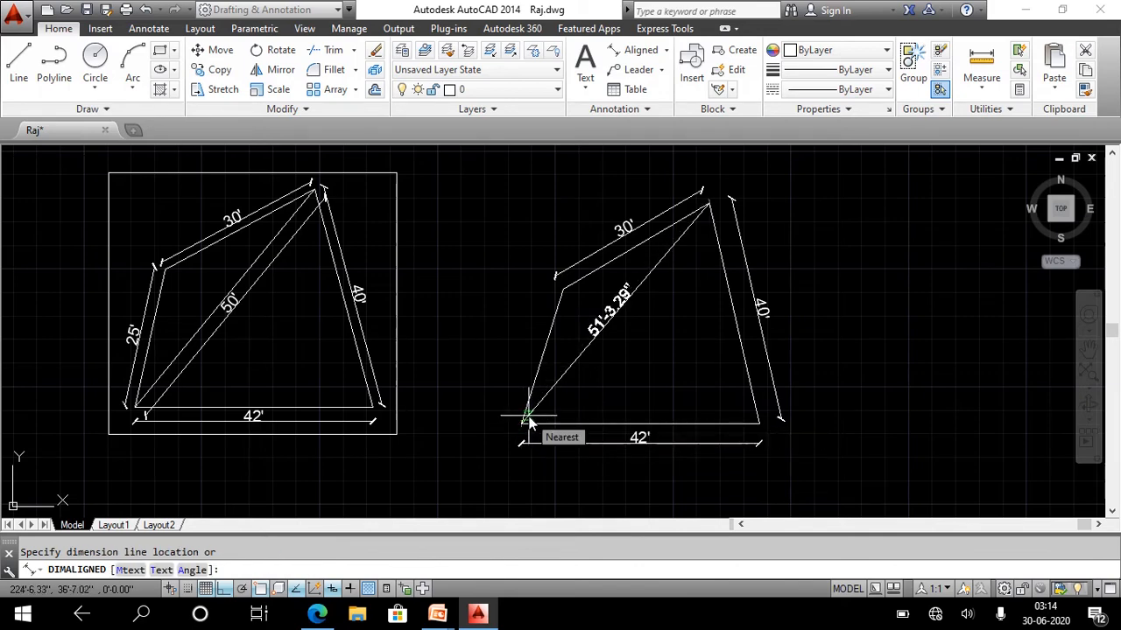
{"action": "scroll", "coordinate": [580, 295], "scroll_direction": "up", "scroll_amount": 5}
{"action": "scroll", "coordinate": [580, 295], "scroll_direction": "down", "scroll_amount": 6}
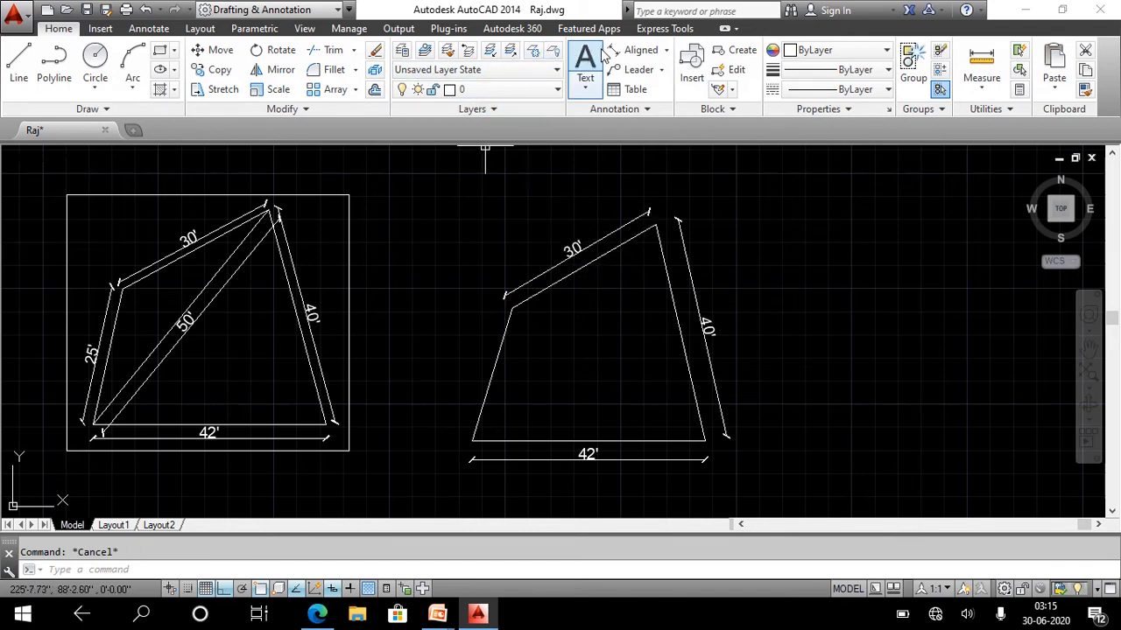
Check the distance from the apex to the lower-left corner with a temporary aligned dimension
{"action": "left_click", "coordinate": [638, 50]}
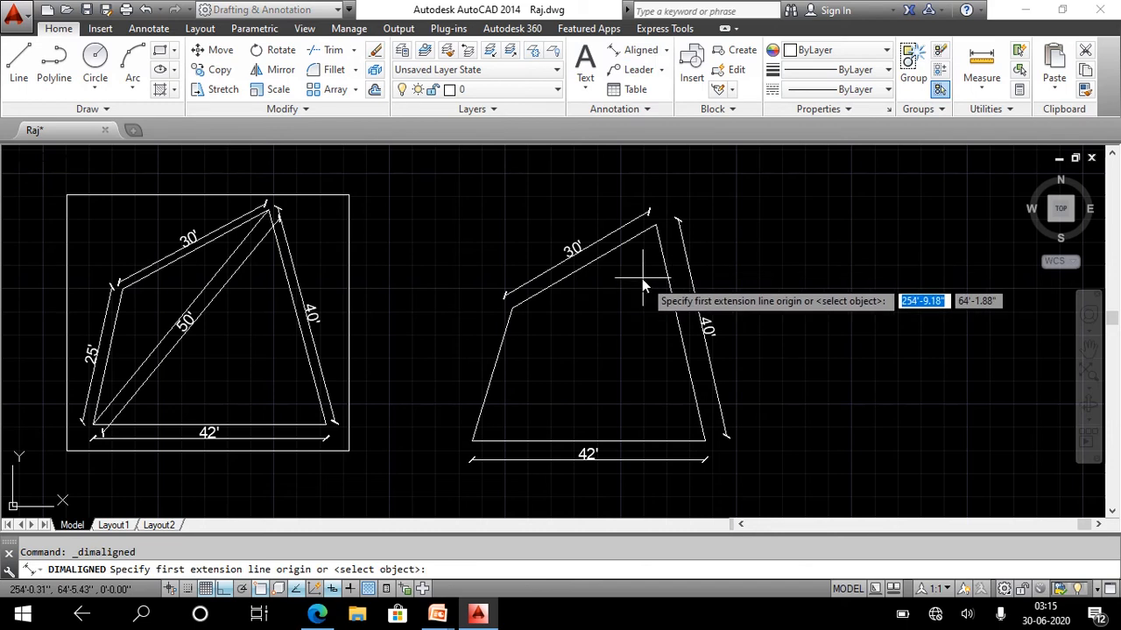
{"action": "left_click", "coordinate": [656, 226]}
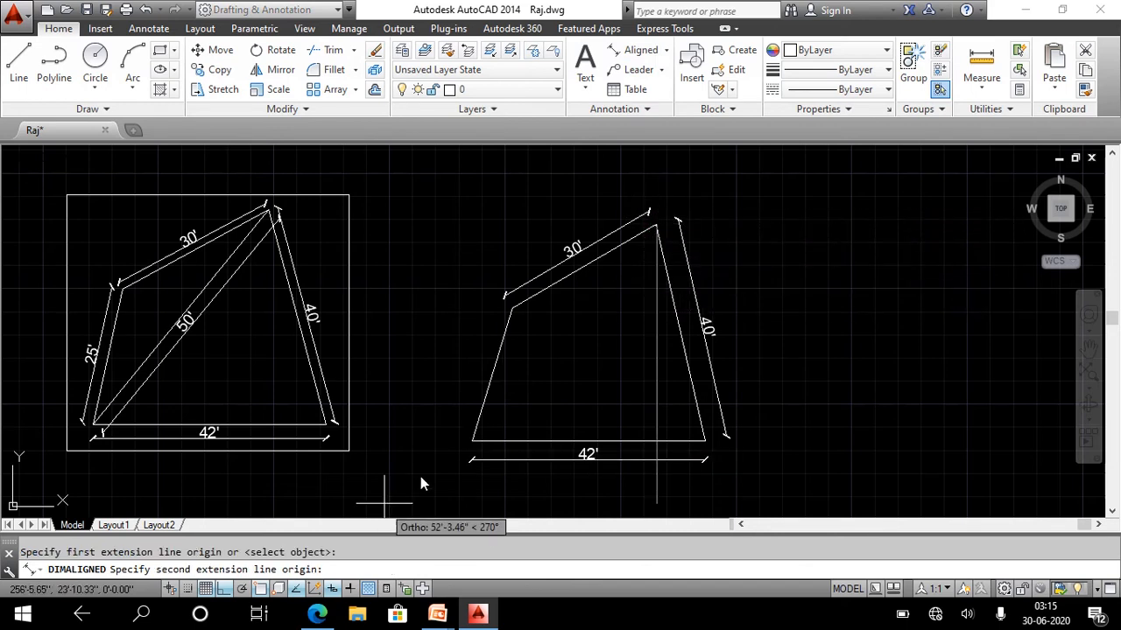
{"action": "left_click", "coordinate": [470, 439]}
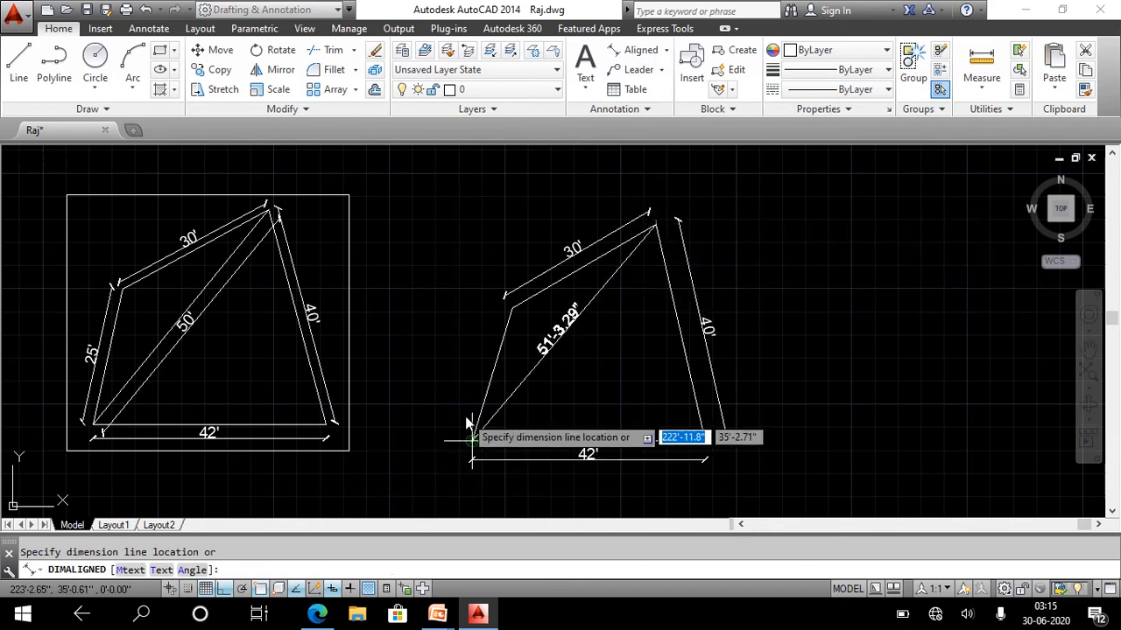
{"action": "key", "text": "Escape"}
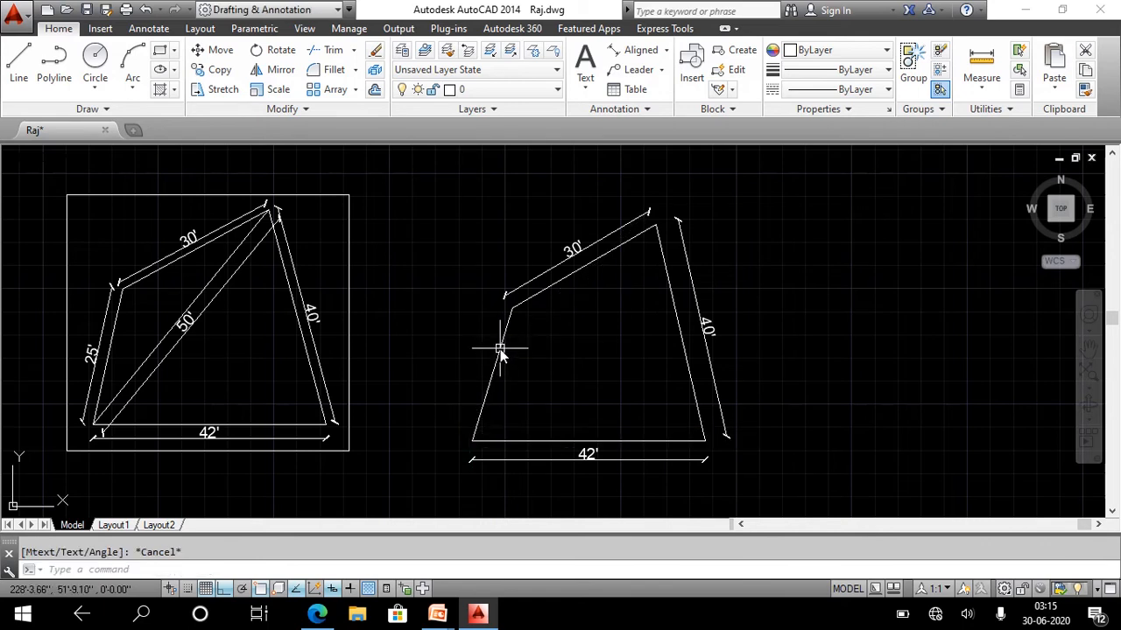
Erase the quadrilateral's left and upper-left sides together with the 30' dimension
{"action": "key", "text": "Delete"}
{"action": "left_click", "coordinate": [546, 271]}
{"action": "key", "text": "Delete"}
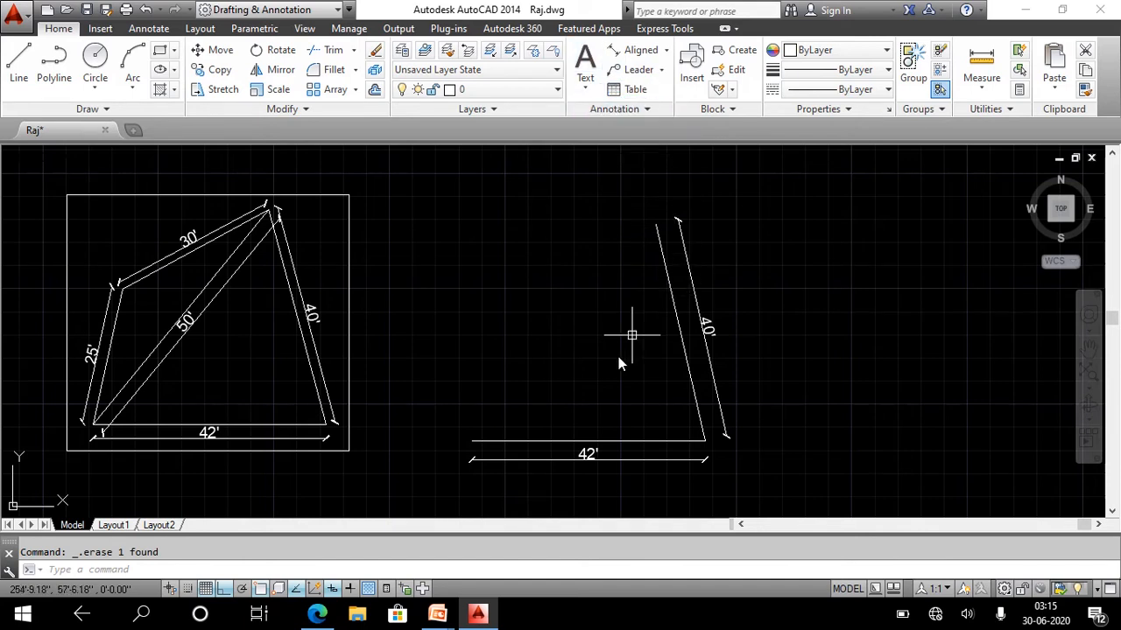
Erase the remaining base and slanted right side of the first attempt together with their 42' and 40' dimensions
{"action": "left_click", "coordinate": [543, 437]}
{"action": "left_click", "coordinate": [529, 444]}
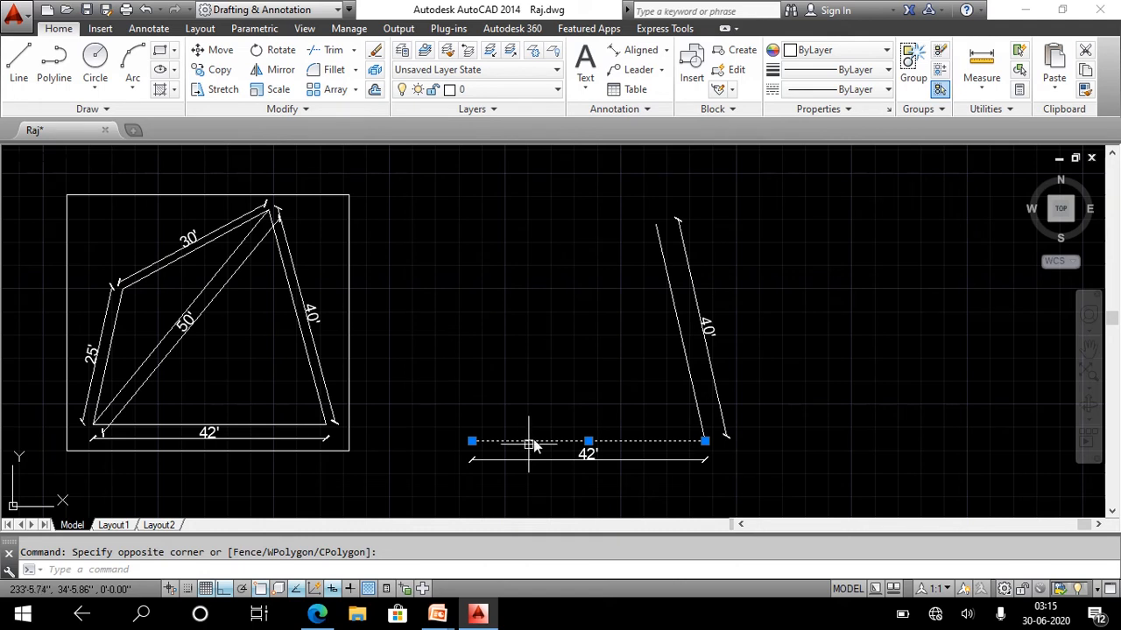
{"action": "key", "text": "Delete"}
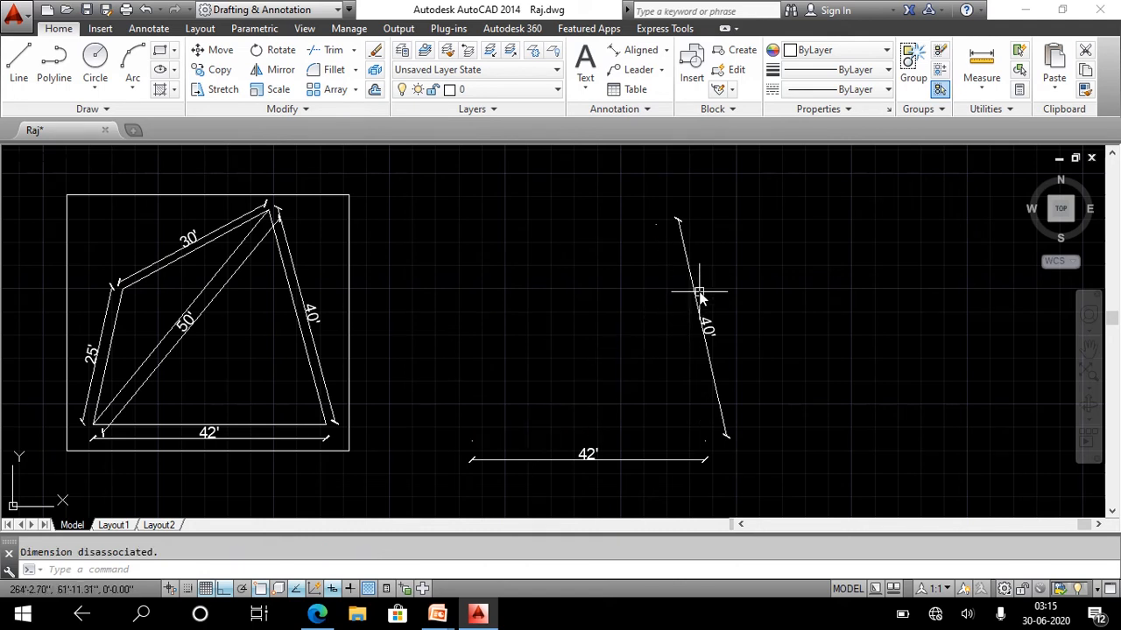
{"action": "left_click", "coordinate": [694, 300]}
{"action": "key", "text": "Delete"}
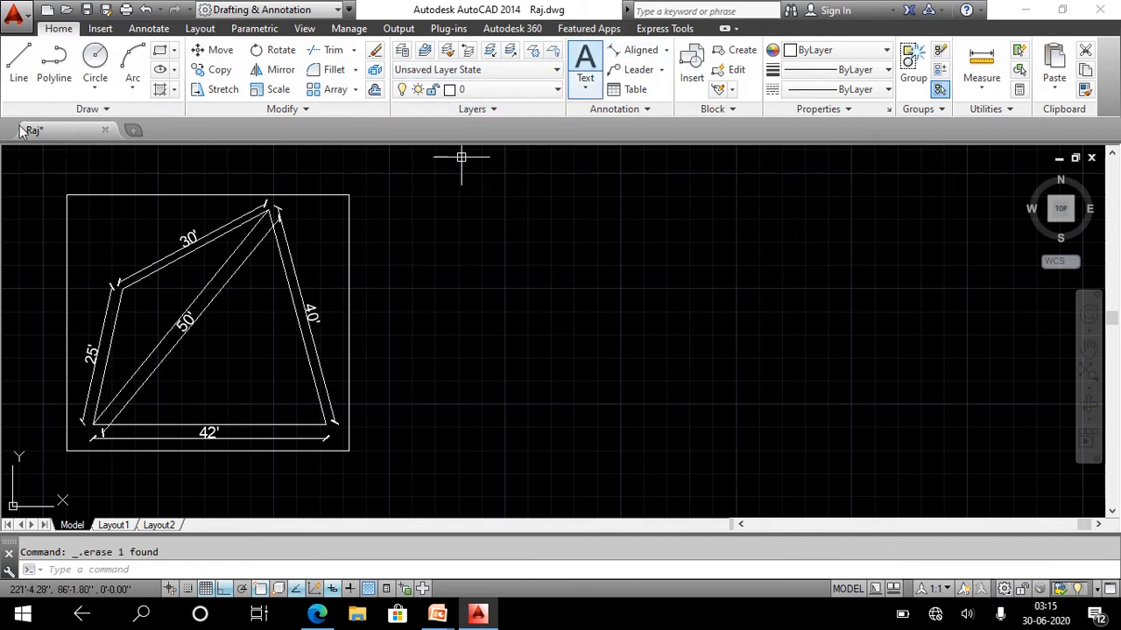
Draw a horizontal 42' base line in the empty area beside the reference figure
{"action": "left_click", "coordinate": [19, 66]}
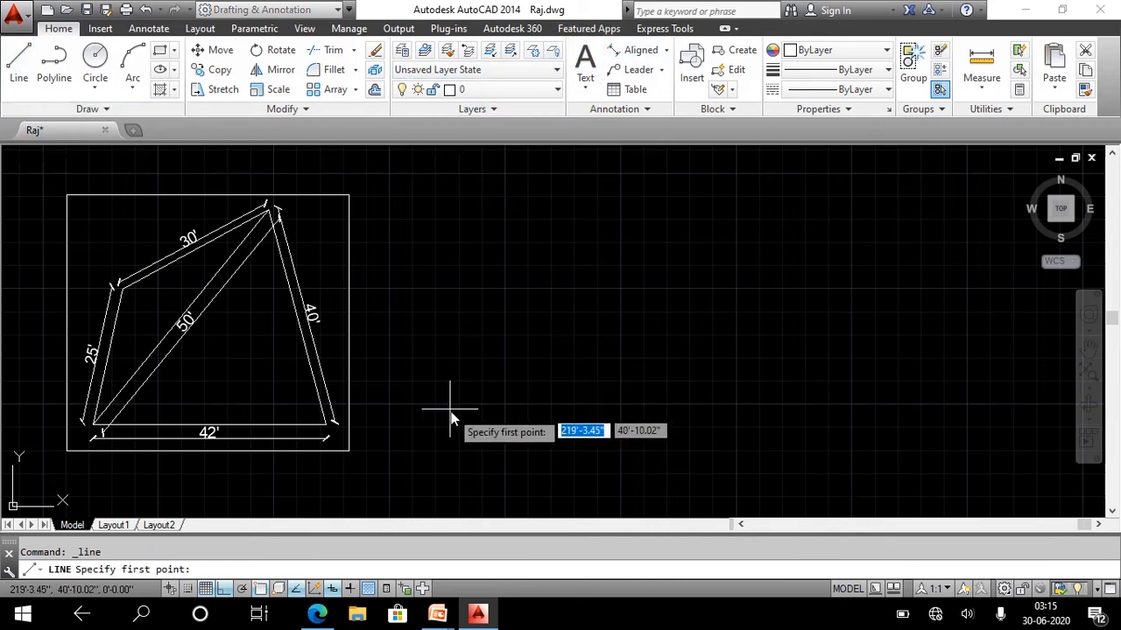
{"action": "left_click", "coordinate": [450, 408]}
{"action": "type", "text": "42"}
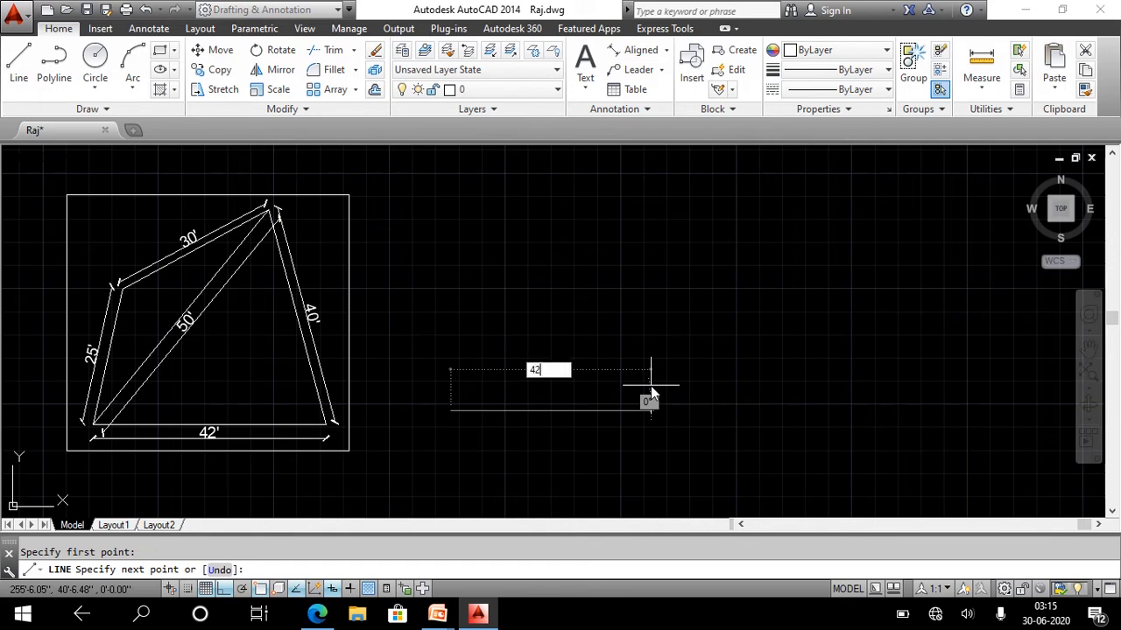
{"action": "key", "text": "Return"}
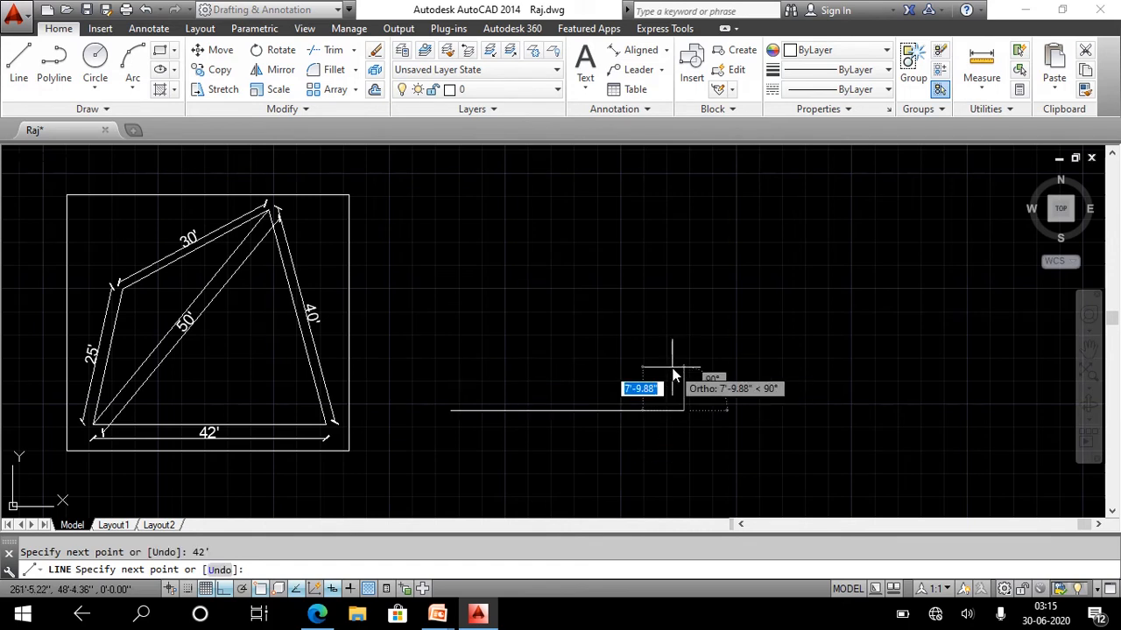
{"action": "key", "text": "Escape"}
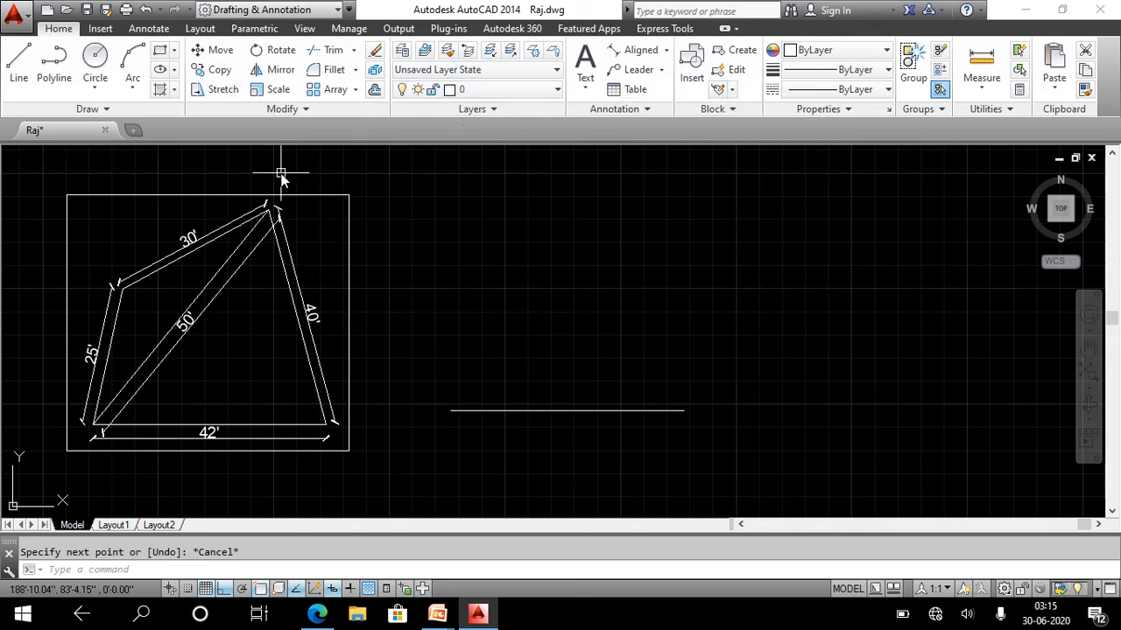
Draw construction circles with a 40' radius centred on the base's right end and a 50' radius centred on its left end
{"action": "left_click", "coordinate": [97, 77]}
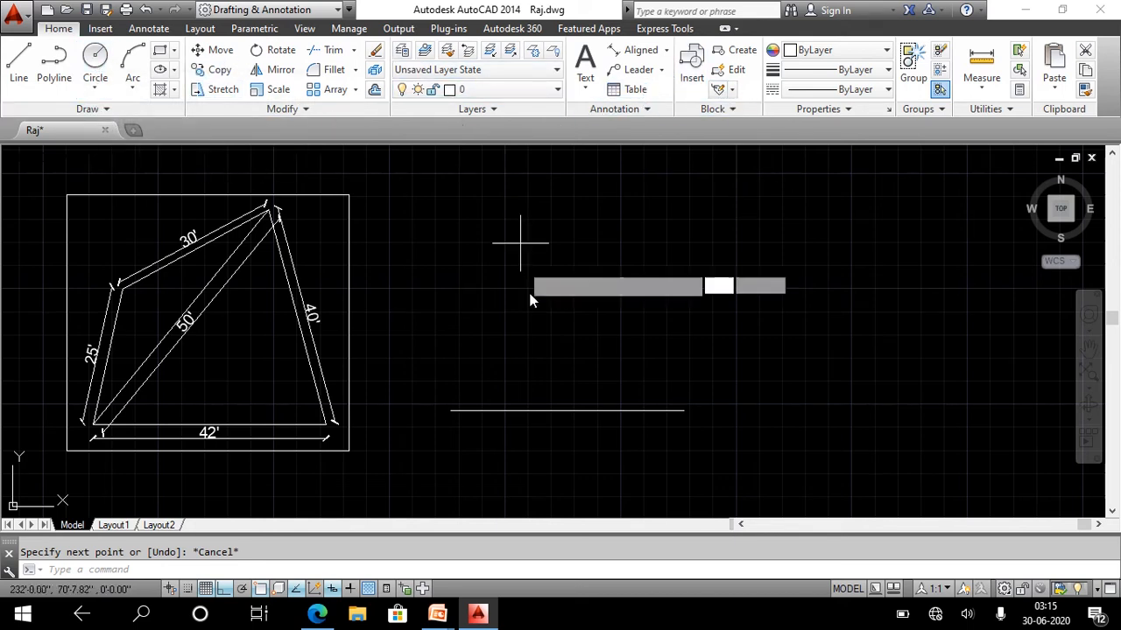
{"action": "left_click", "coordinate": [683, 409]}
{"action": "type", "text": "4"}
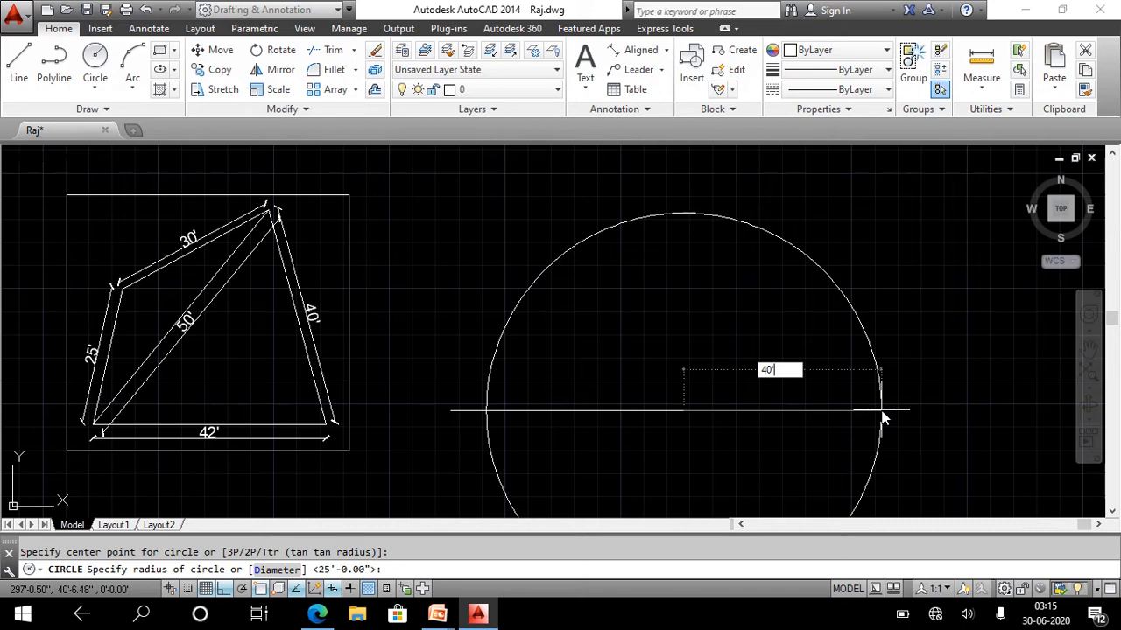
{"action": "type", "text": "0'"}
{"action": "key", "text": "Return"}
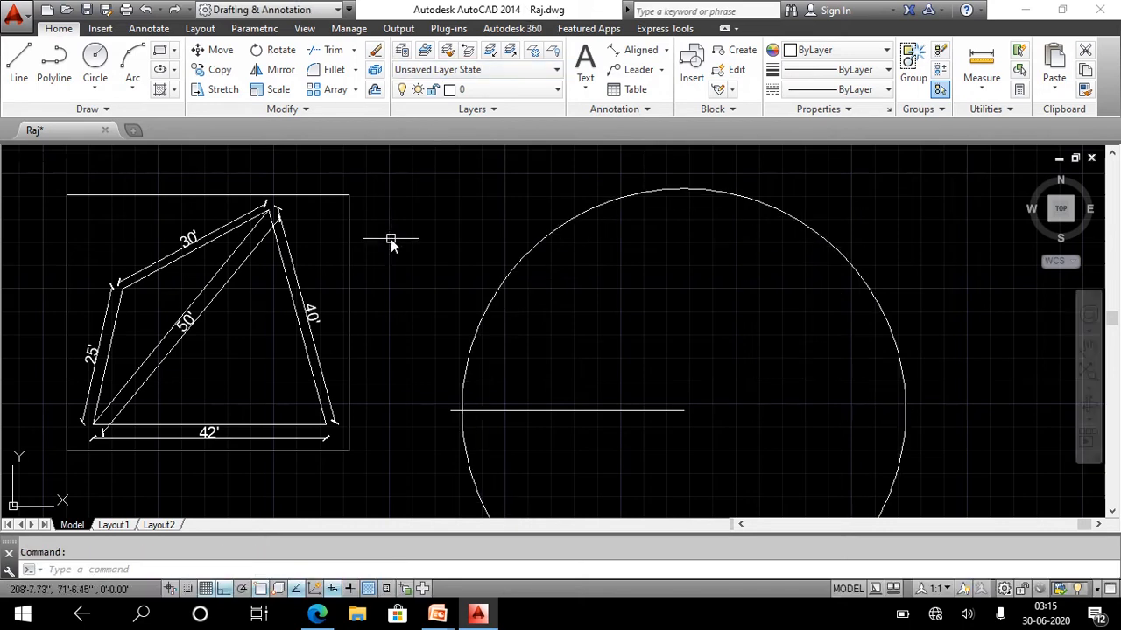
{"action": "key", "text": "Return"}
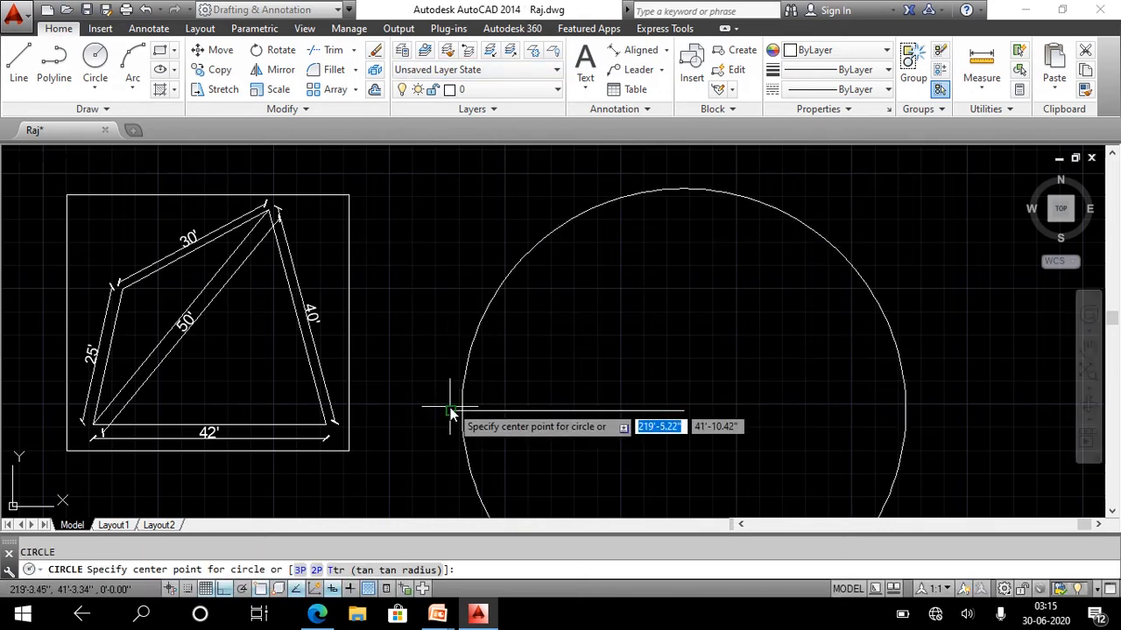
{"action": "left_click", "coordinate": [450, 410]}
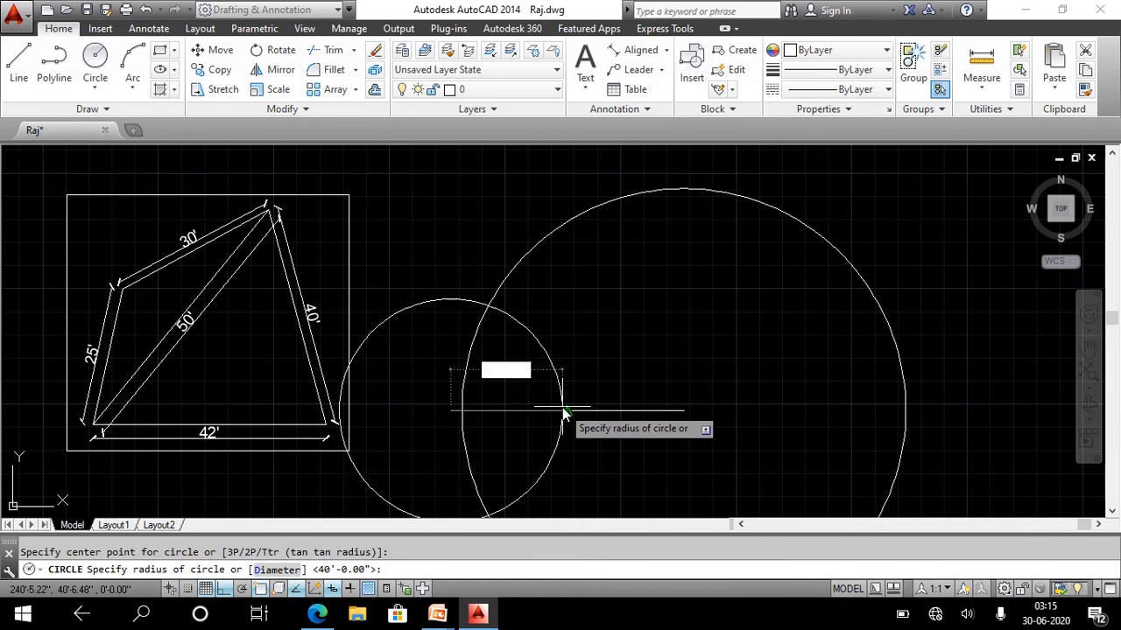
{"action": "key", "text": "Return"}
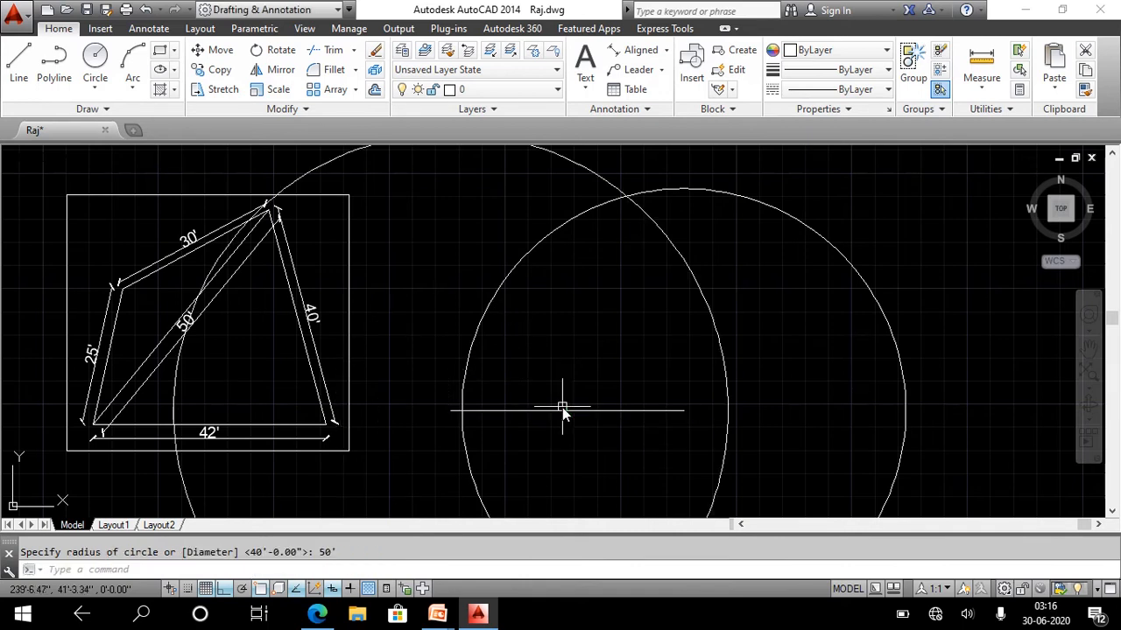
Draw lines from the base's right end through the circles' upper intersection to its left end, and erase both construction circles
{"action": "left_click", "coordinate": [19, 61]}
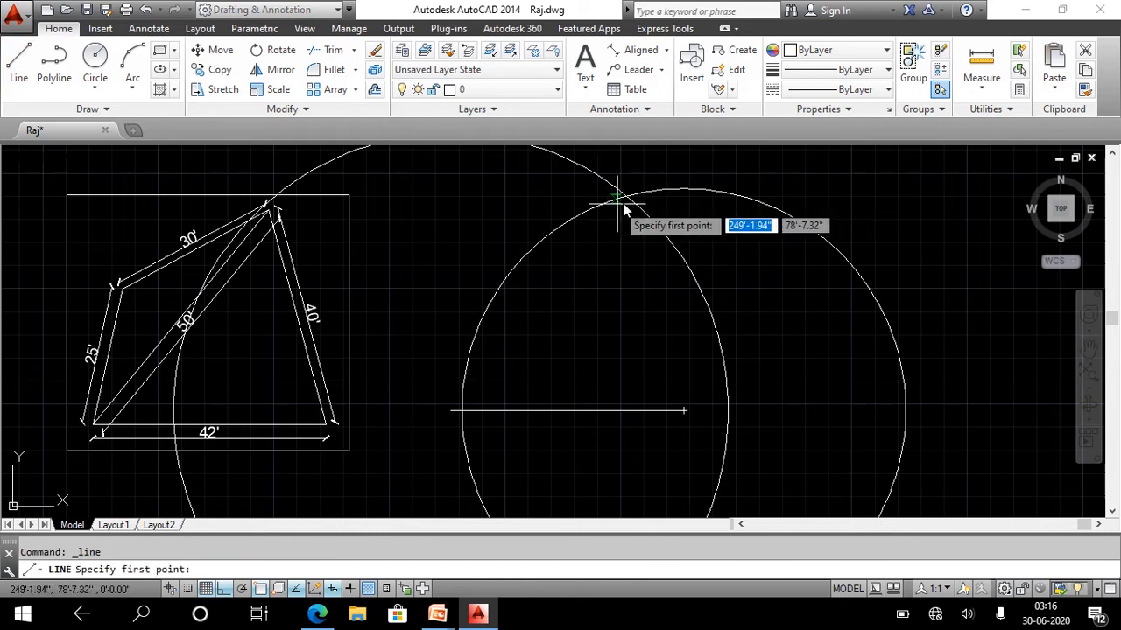
{"action": "left_click", "coordinate": [680, 408]}
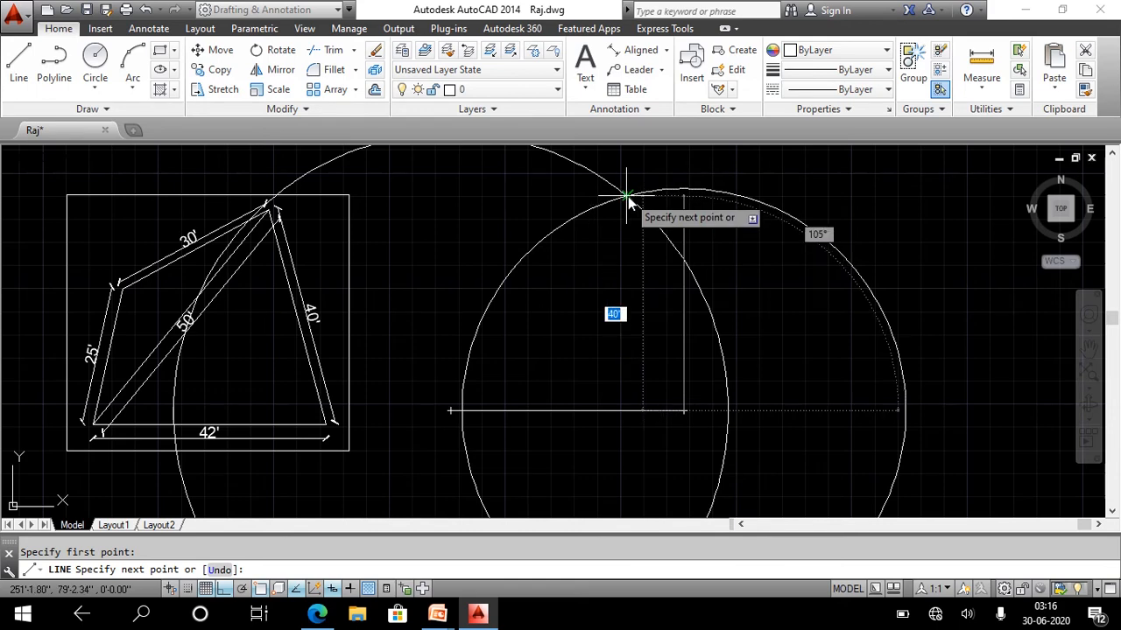
{"action": "scroll", "coordinate": [625, 199], "scroll_direction": "up", "scroll_amount": 3}
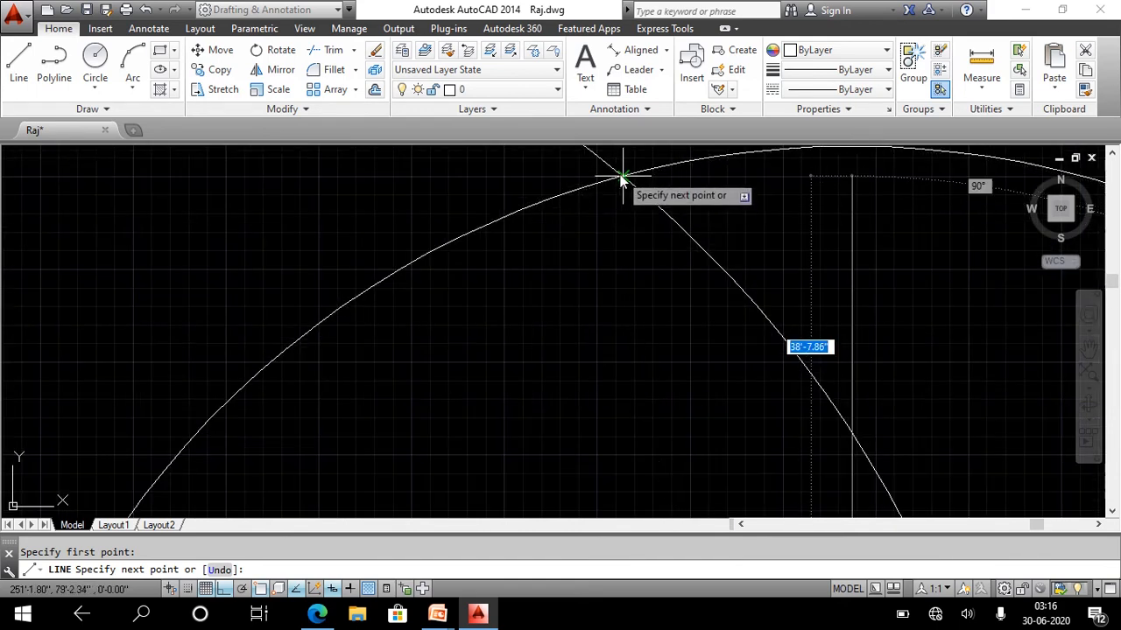
{"action": "left_click", "coordinate": [622, 178]}
{"action": "scroll", "coordinate": [599, 225], "scroll_direction": "down", "scroll_amount": 5}
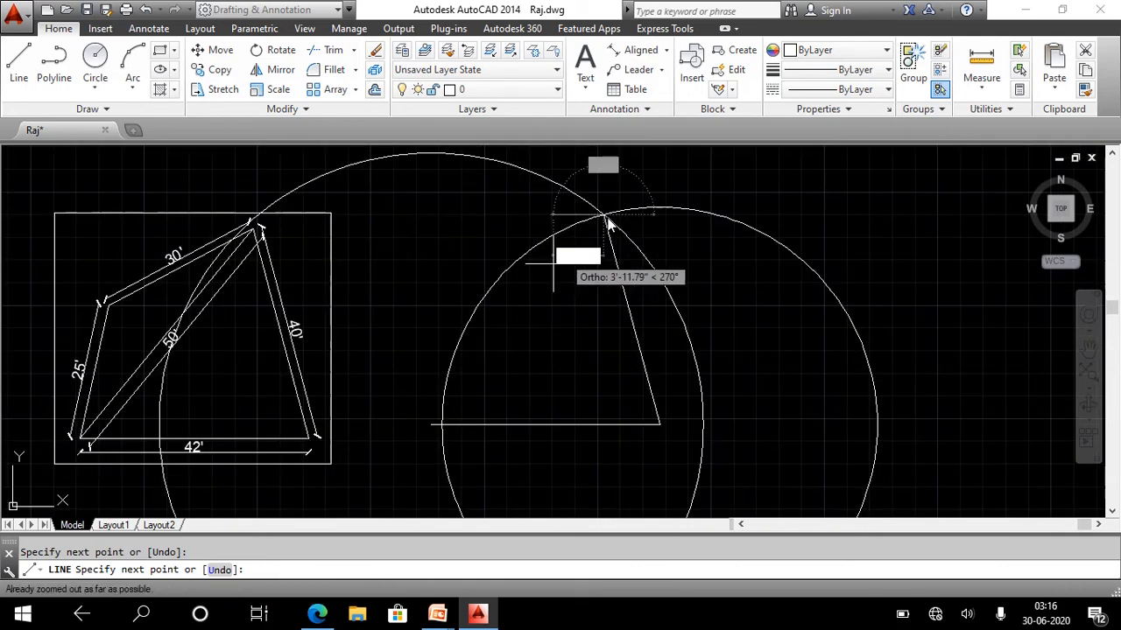
{"action": "left_click", "coordinate": [433, 424]}
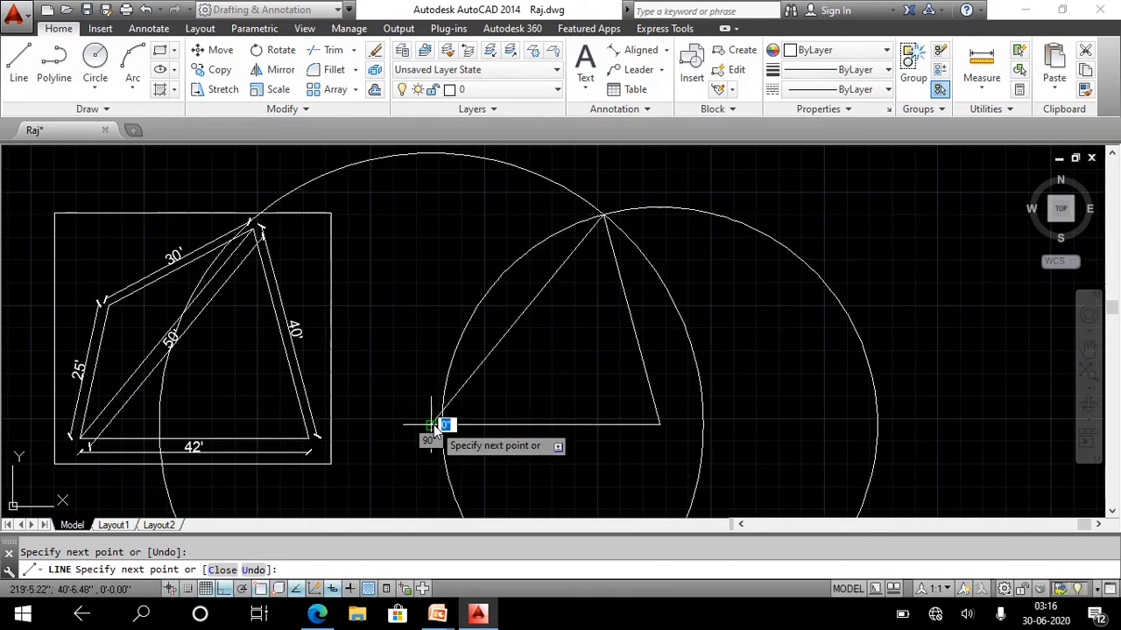
{"action": "key", "text": "Escape"}
{"action": "left_click", "coordinate": [456, 350]}
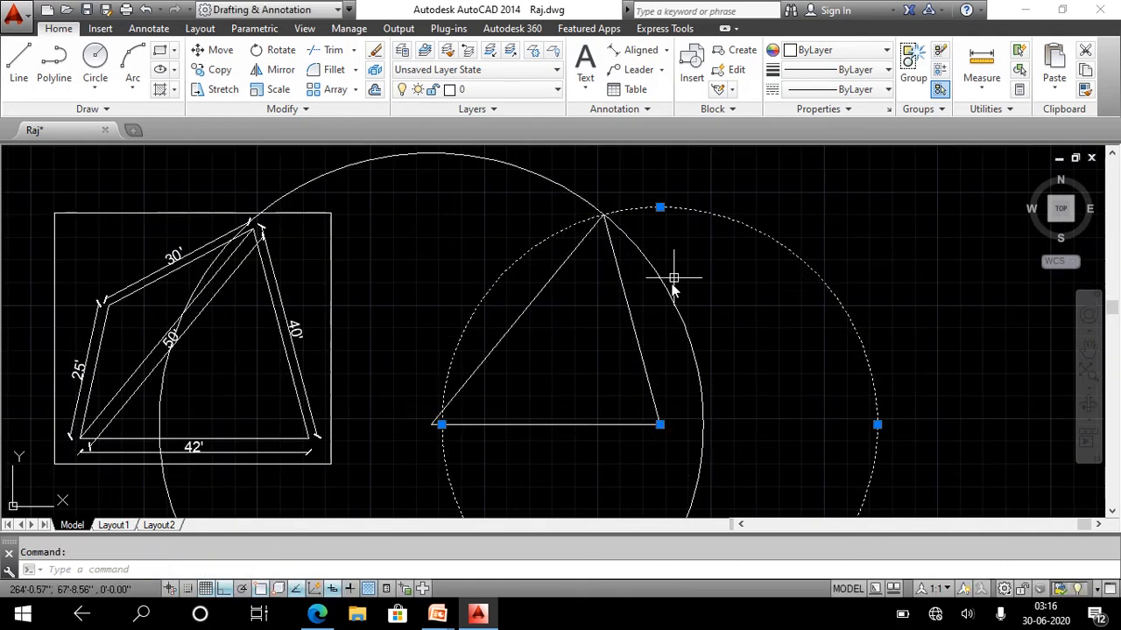
{"action": "key", "text": "Delete"}
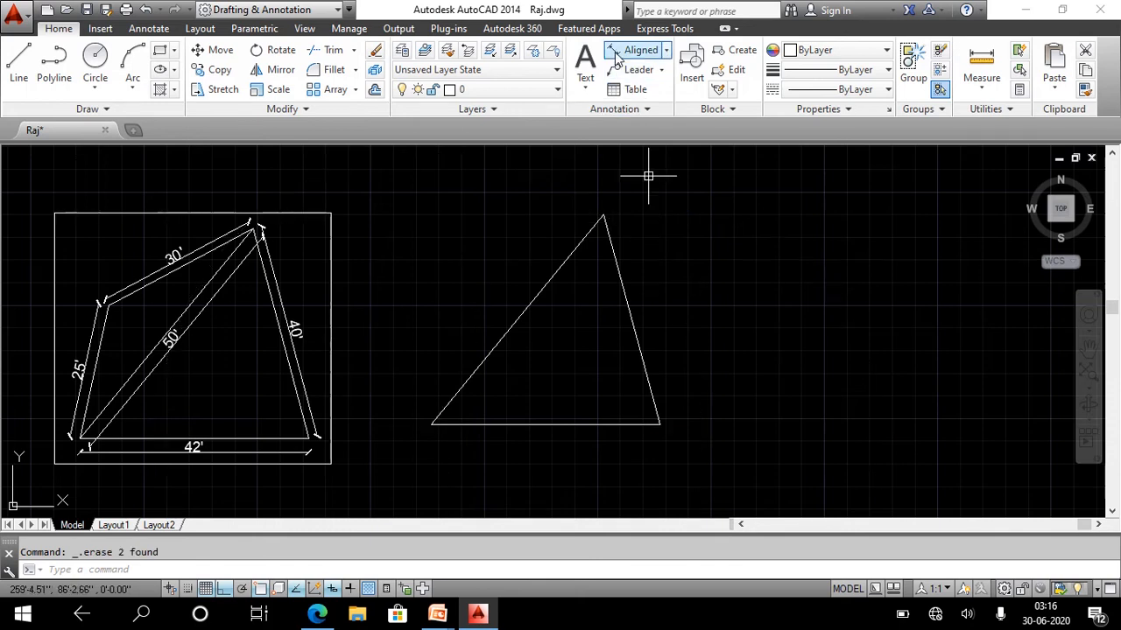
Add an aligned dimension along the outer side of the diagonal between the apex and the lower-left corner
{"action": "left_click", "coordinate": [640, 50]}
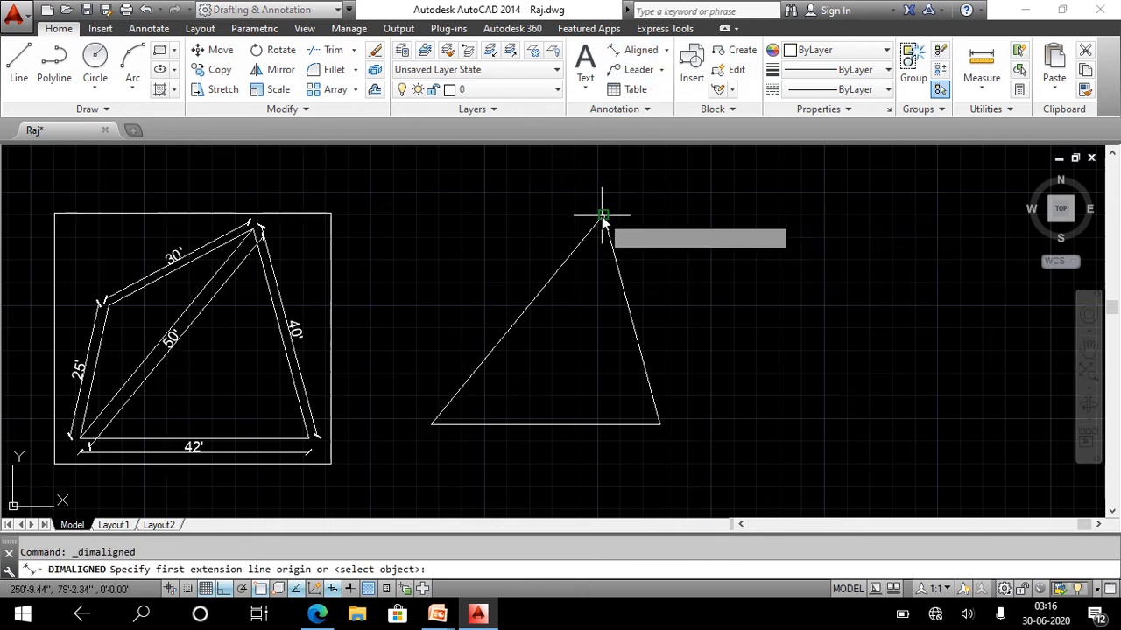
{"action": "left_click", "coordinate": [602, 217]}
{"action": "left_click", "coordinate": [435, 425]}
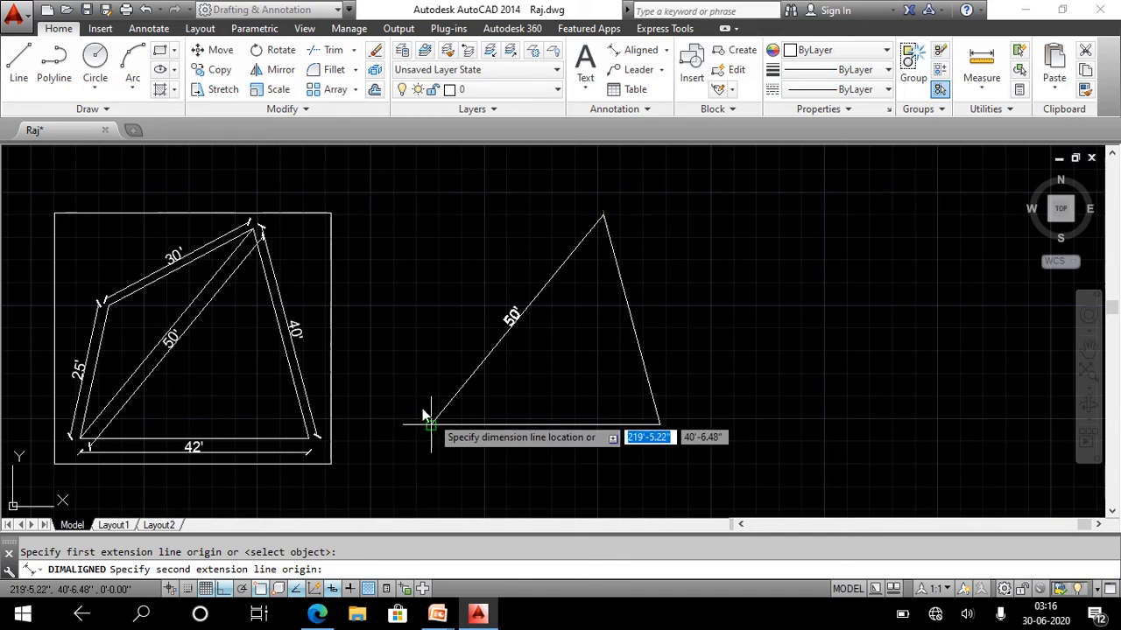
{"action": "left_click", "coordinate": [421, 408]}
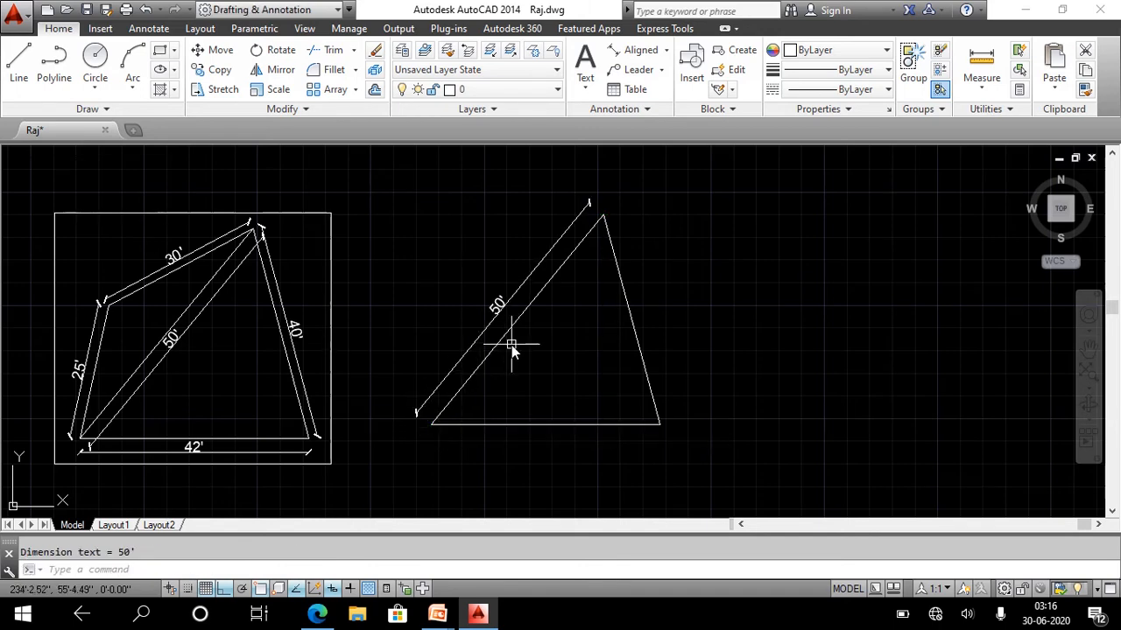
{"action": "middle_click_drag", "start_coordinate": [538, 375], "coordinate": [568, 416]}
{"action": "scroll", "coordinate": [559, 383], "scroll_direction": "down", "scroll_amount": 1}
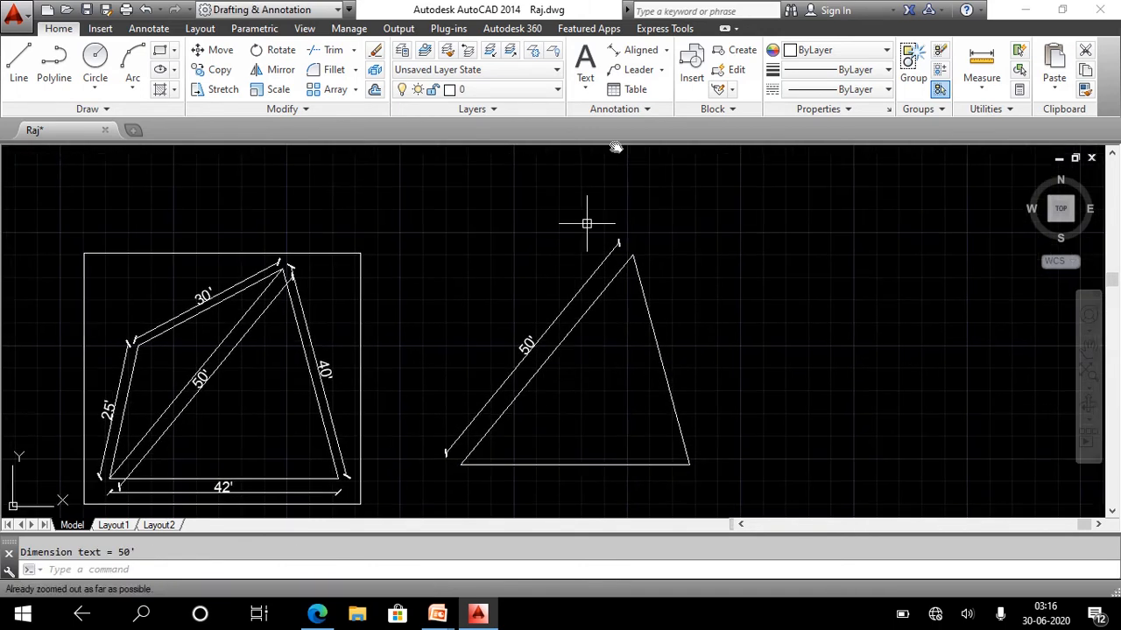
{"action": "left_click", "coordinate": [640, 51]}
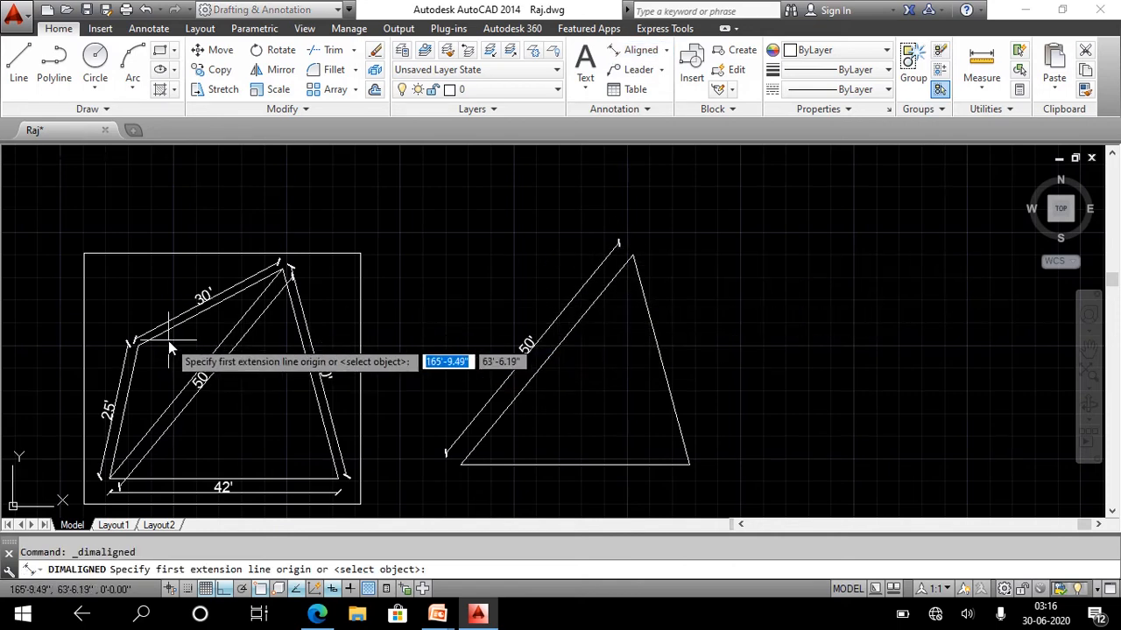
{"action": "key", "text": "Escape"}
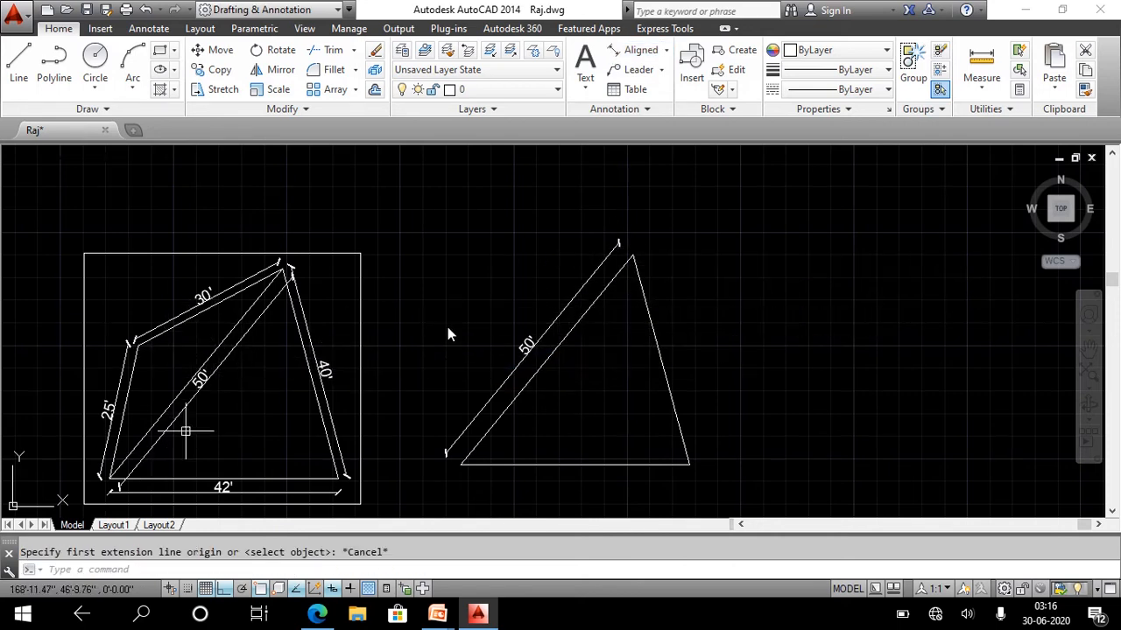
Draw construction circles with a 30' radius centred on the apex and a 25' radius centred on the lower-left corner
{"action": "left_click", "coordinate": [95, 56]}
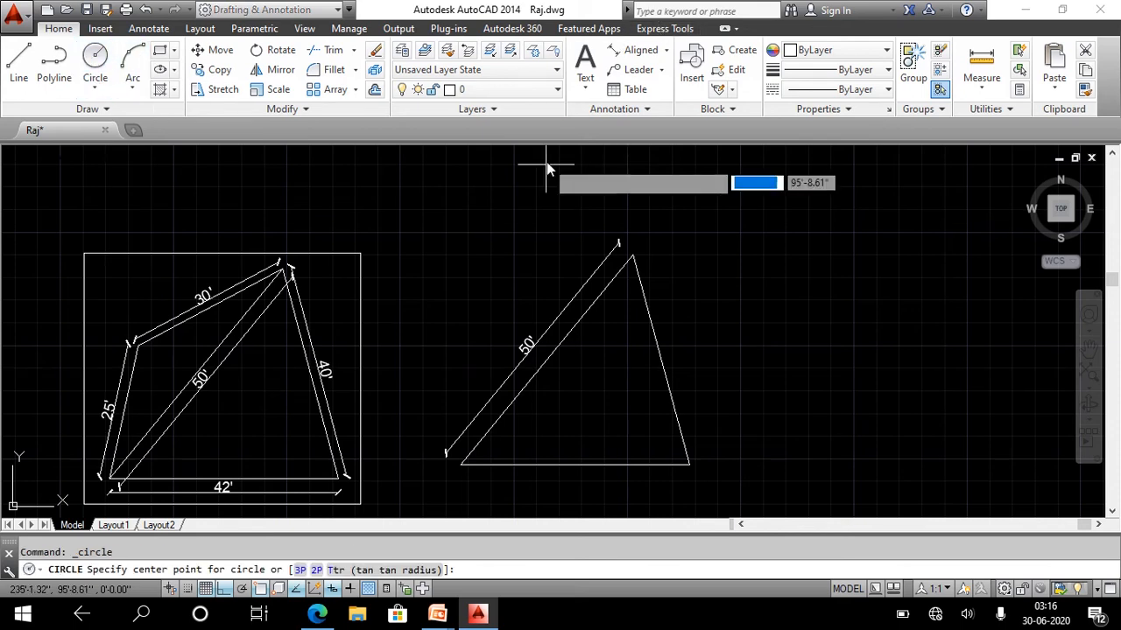
{"action": "left_click", "coordinate": [630, 256]}
{"action": "type", "text": "30'"}
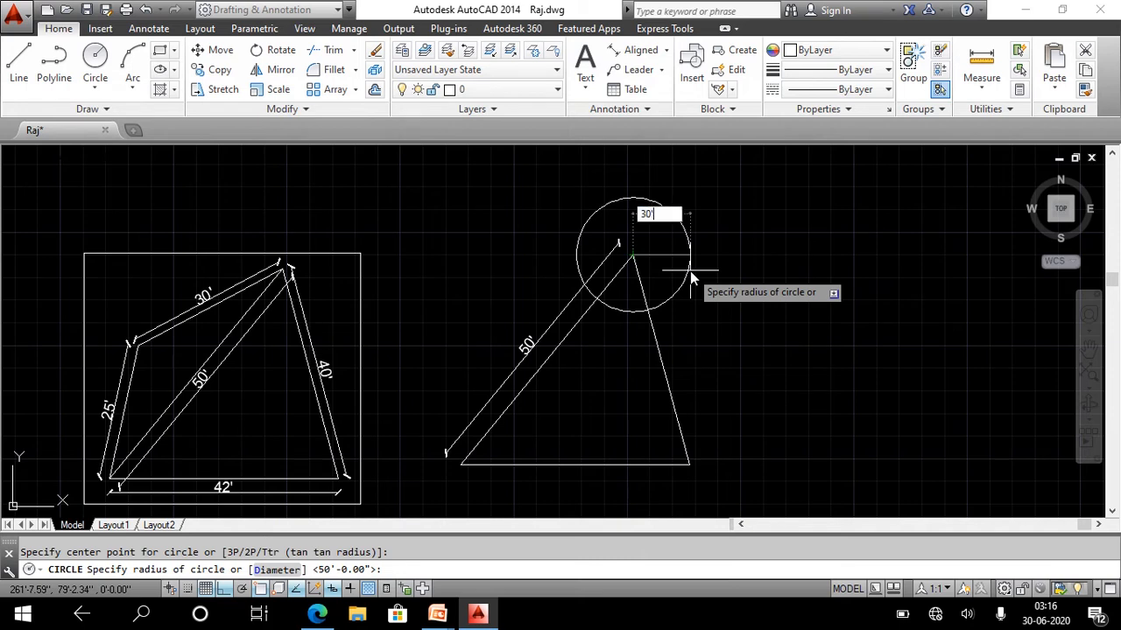
{"action": "key", "text": "Return"}
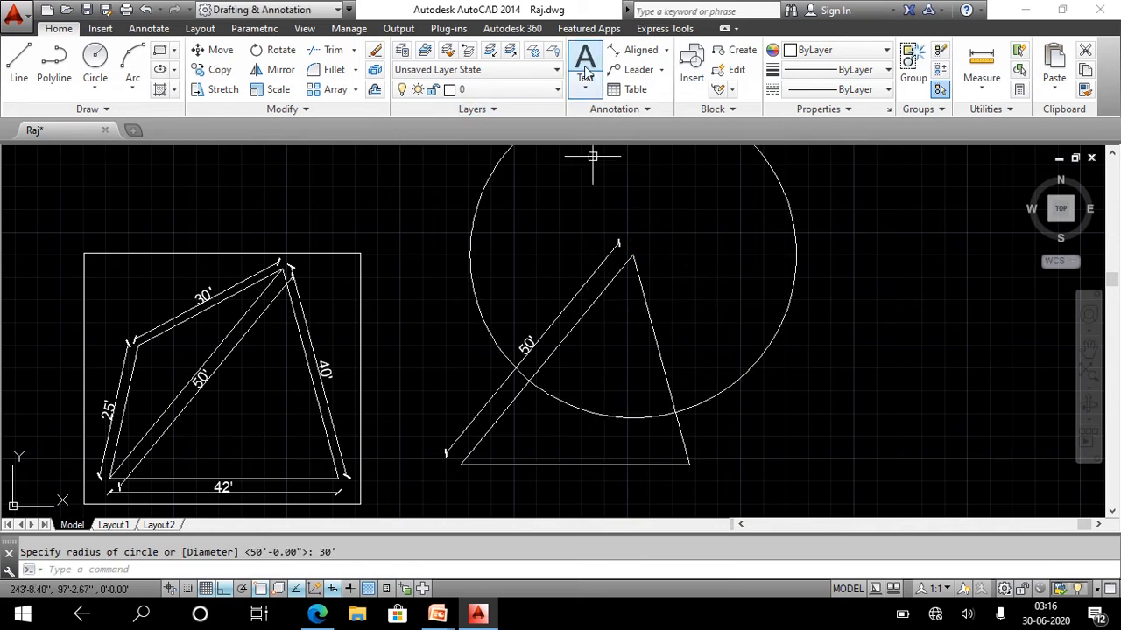
{"action": "key", "text": "Return"}
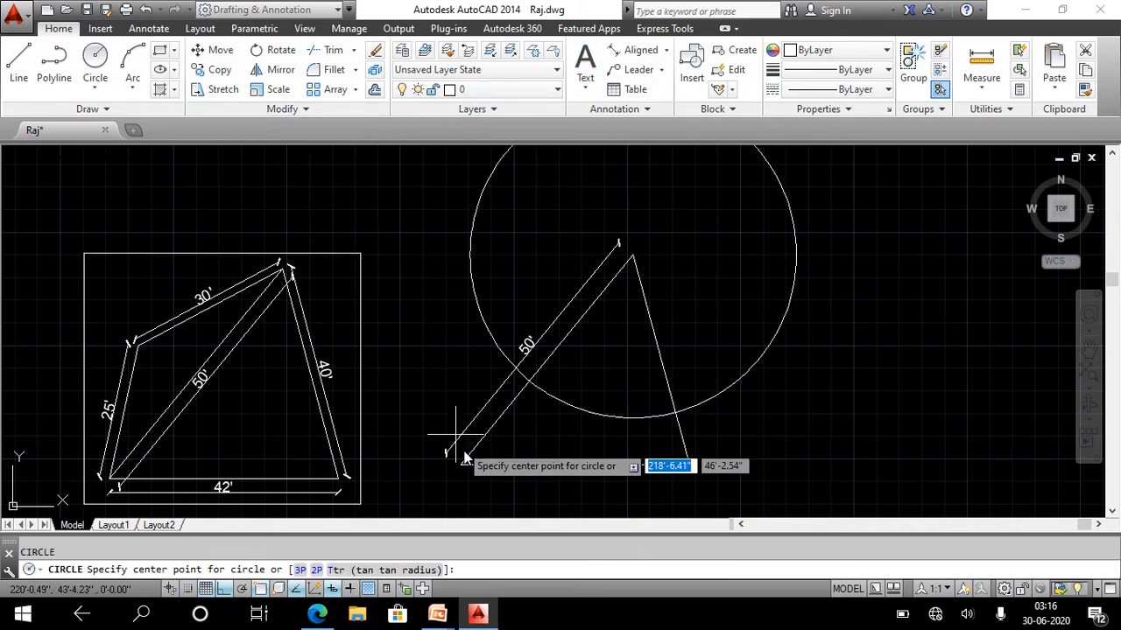
{"action": "left_click", "coordinate": [458, 467]}
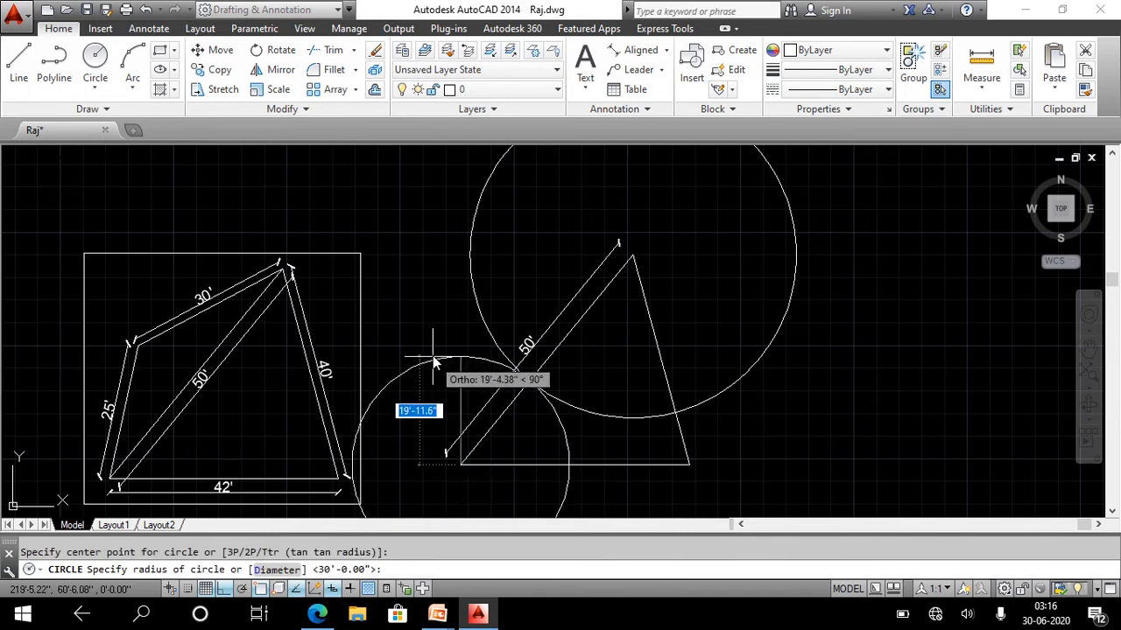
{"action": "type", "text": "25'"}
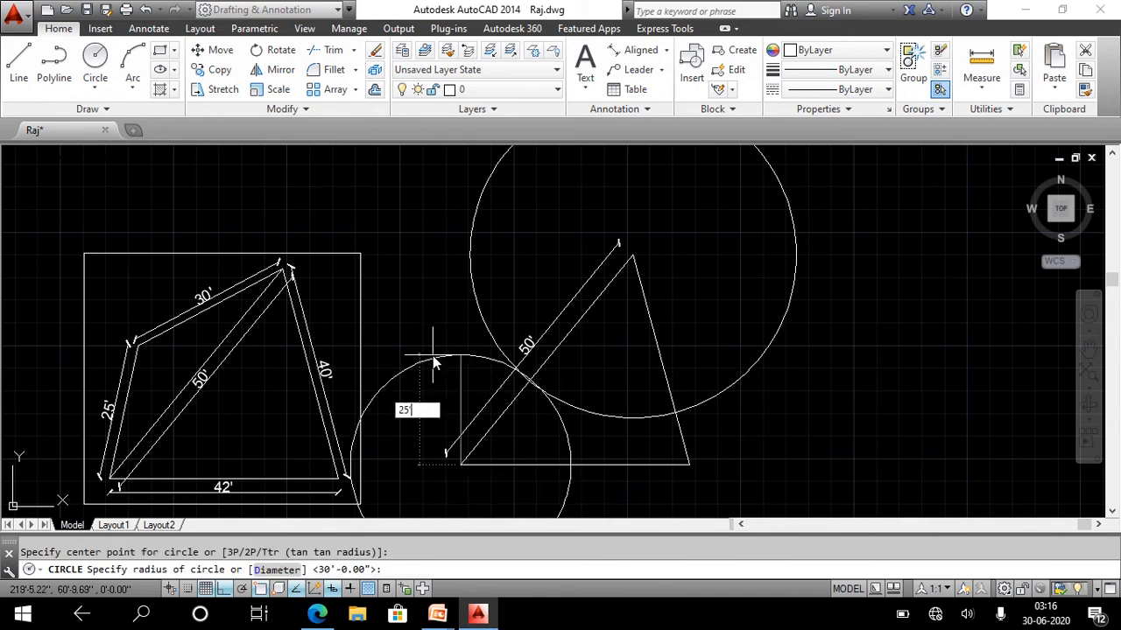
{"action": "key", "text": "Return"}
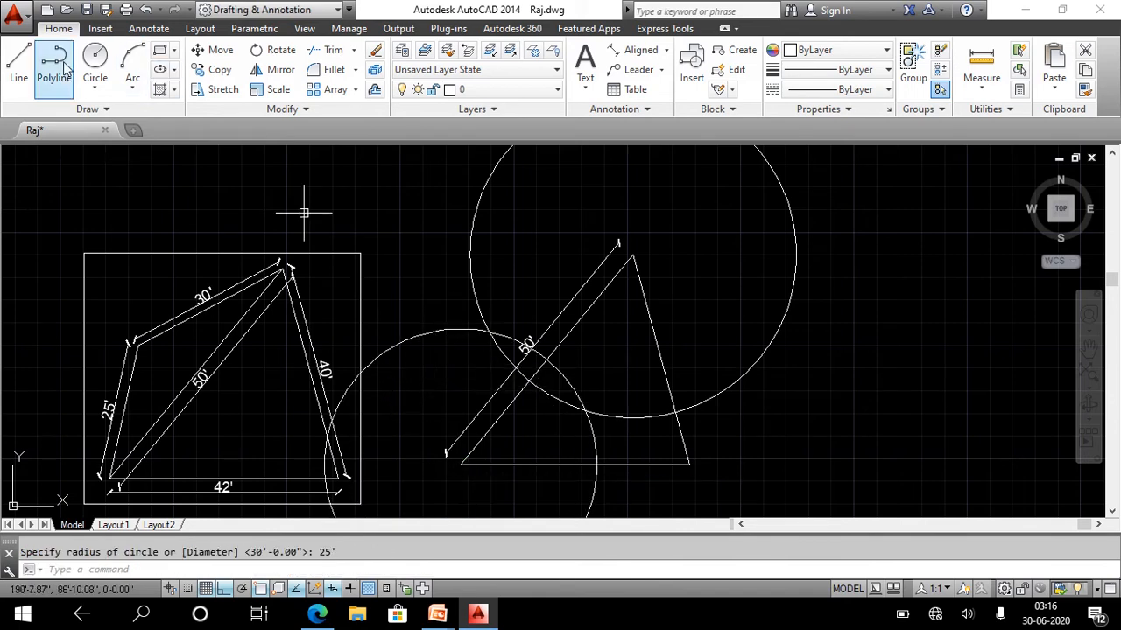
Draw lines from the two circles' upper-left intersection to the lower-left corner and to the apex
{"action": "left_click", "coordinate": [19, 65]}
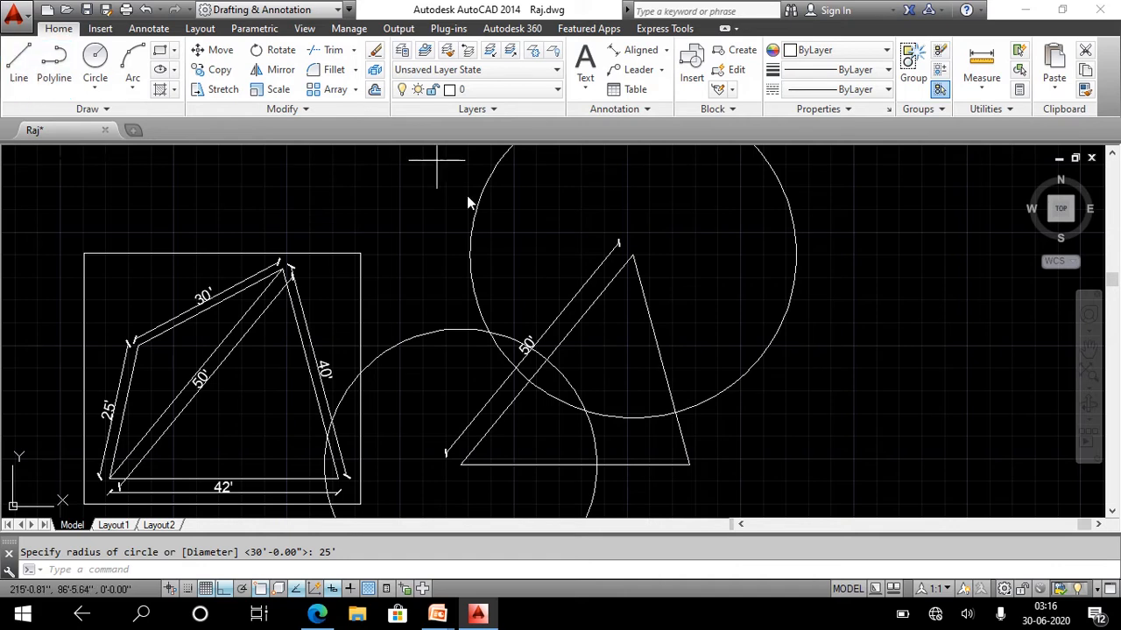
{"action": "left_click", "coordinate": [489, 335]}
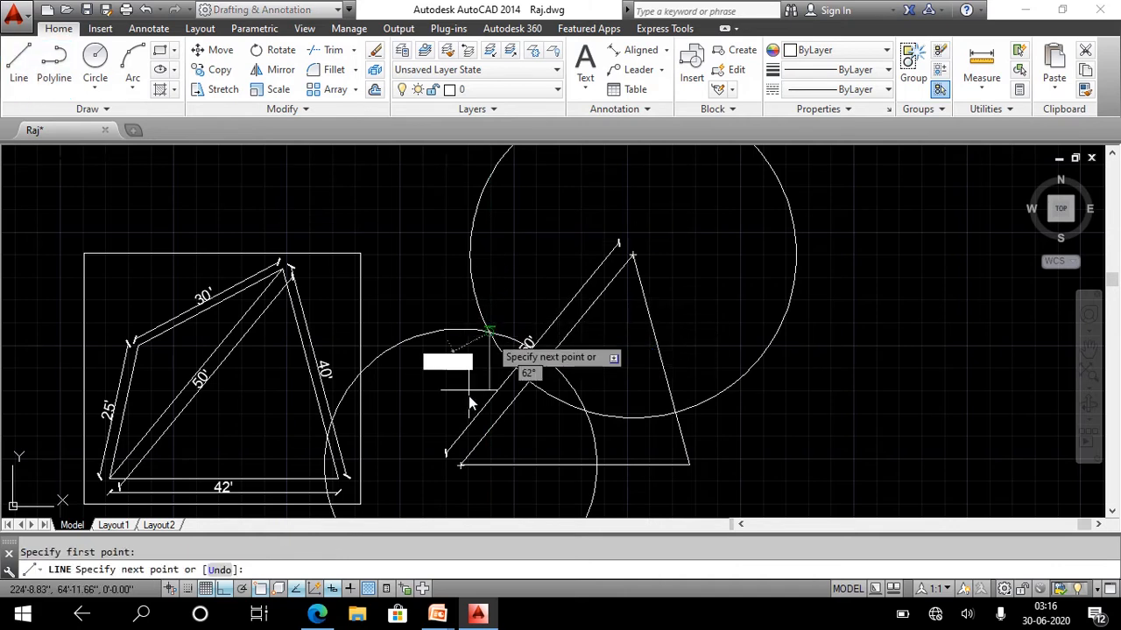
{"action": "left_click", "coordinate": [459, 466]}
{"action": "key", "text": "Escape"}
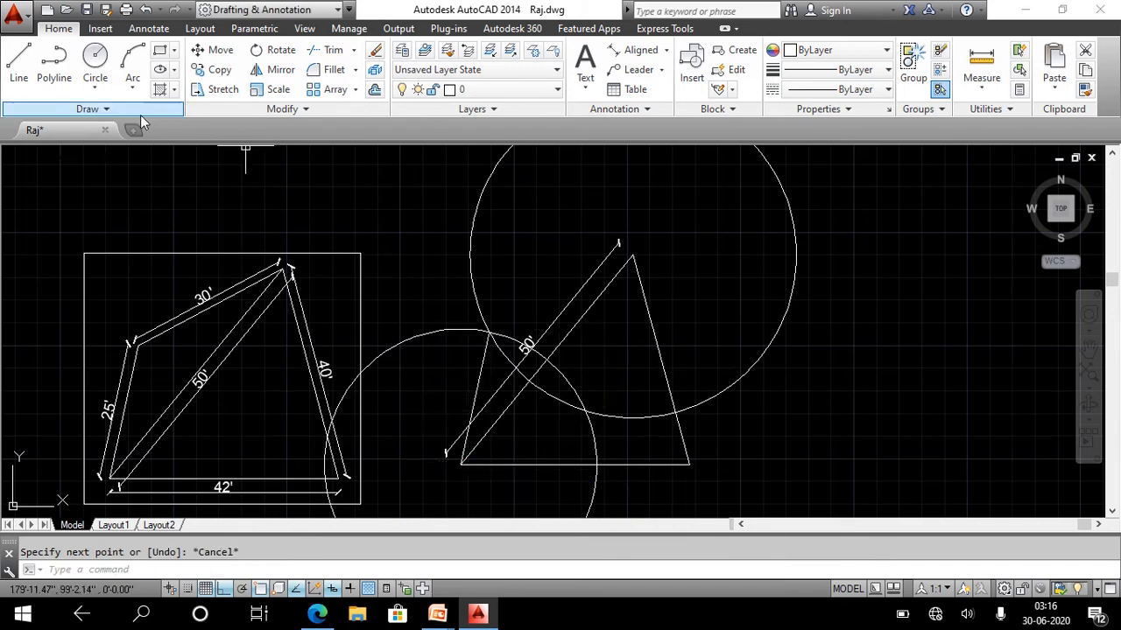
{"action": "left_click", "coordinate": [19, 63]}
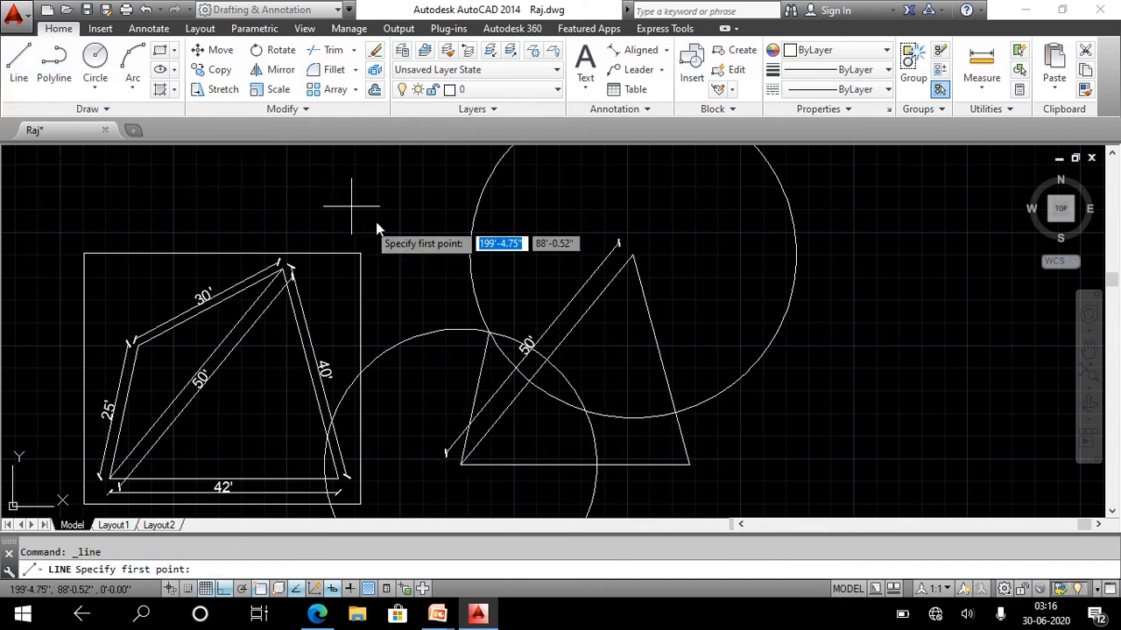
{"action": "left_click", "coordinate": [488, 333]}
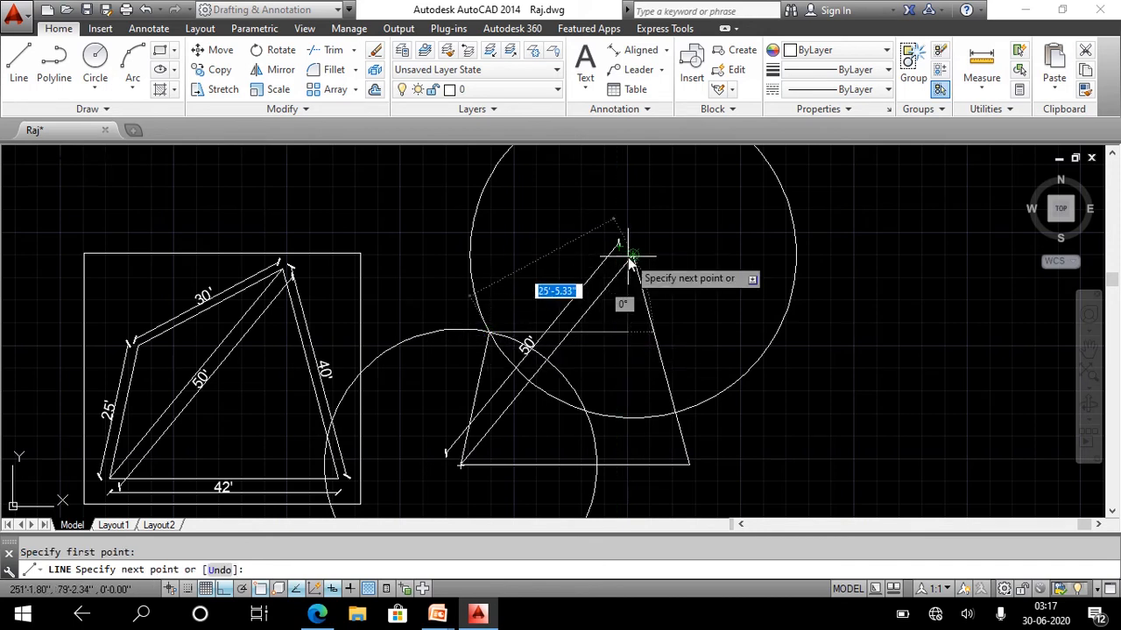
{"action": "key", "text": "Escape"}
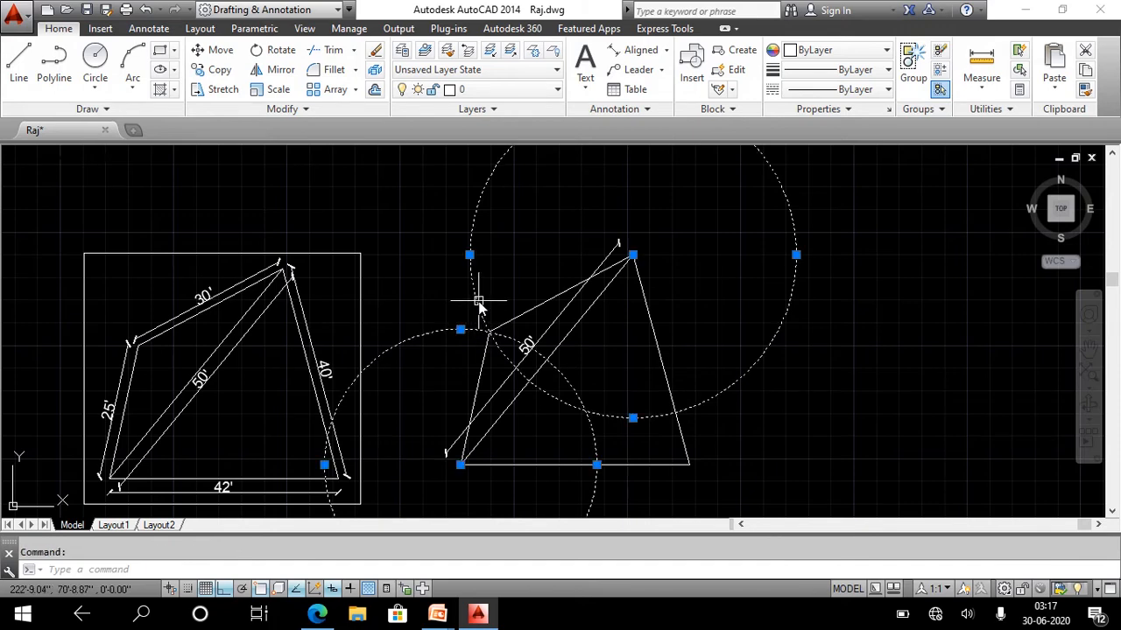
Erase both construction circles and the aligned 50' dimension along the diagonal
{"action": "key", "text": "Delete"}
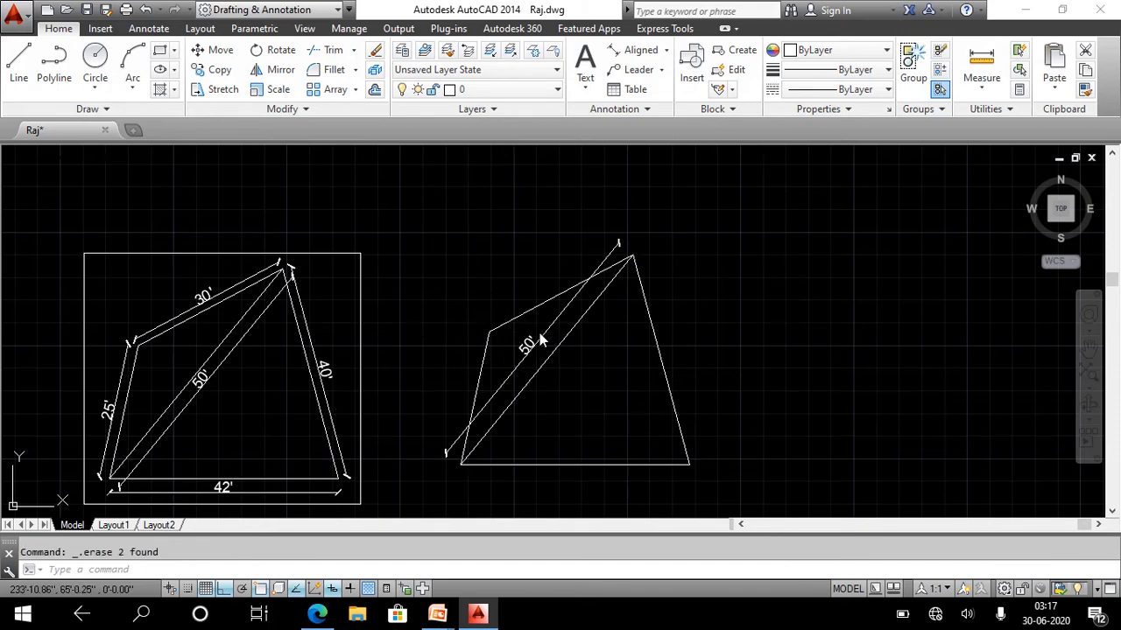
{"action": "scroll", "coordinate": [530, 320], "scroll_direction": "up", "scroll_amount": 2}
{"action": "scroll", "coordinate": [590, 310], "scroll_direction": "down", "scroll_amount": 2}
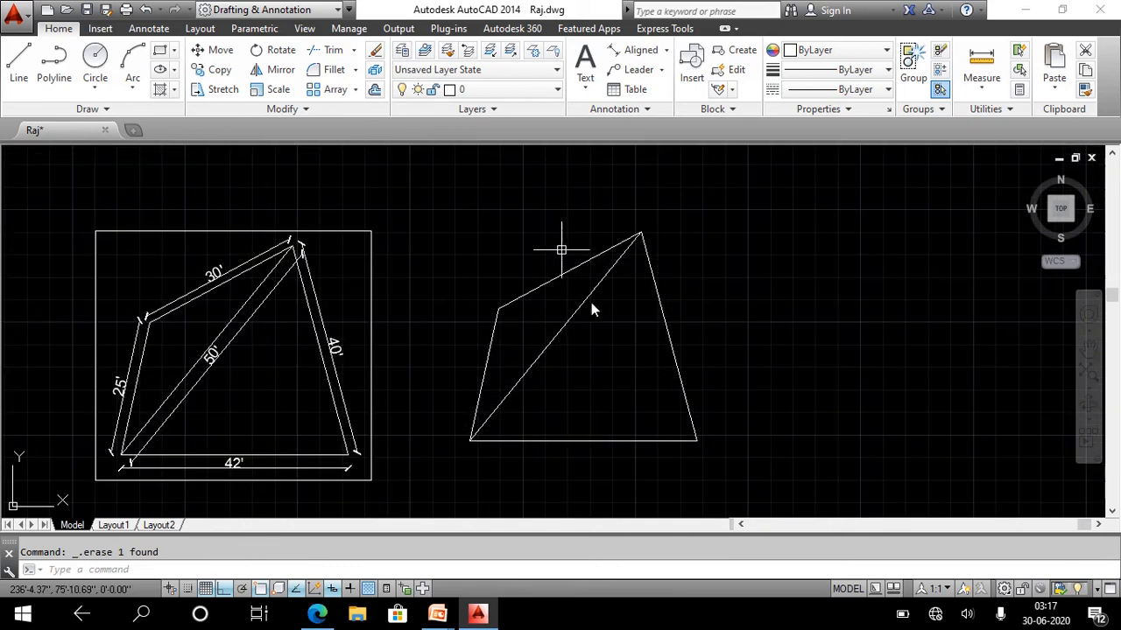
{"action": "middle_click_drag", "start_coordinate": [590, 310], "coordinate": [585, 280]}
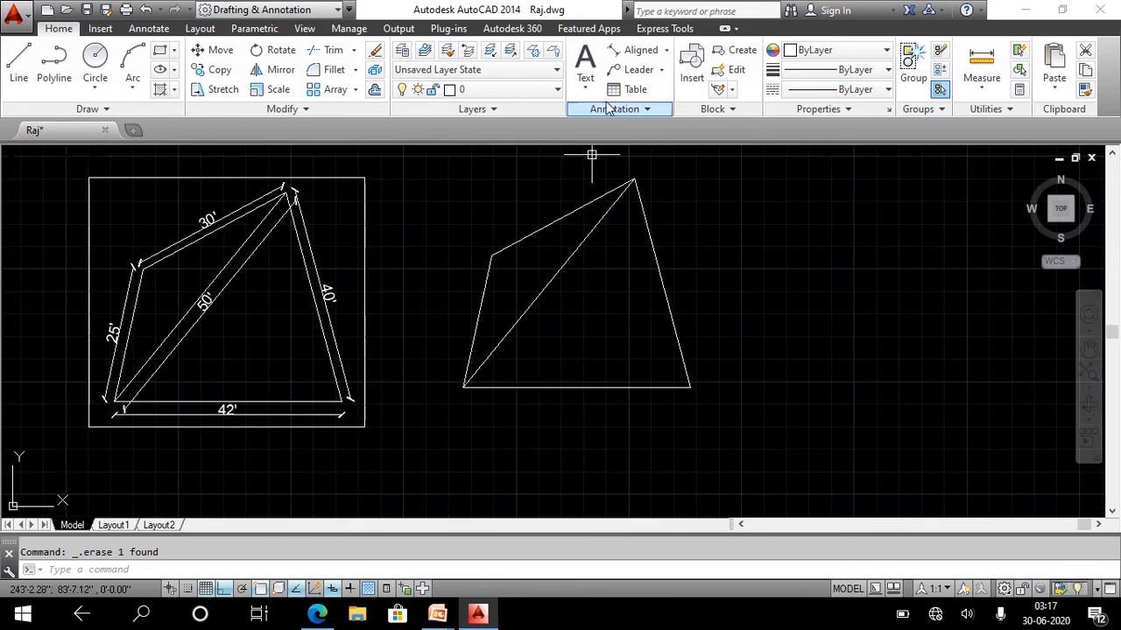
Add aligned dimensions outside the new quadrilateral's upper-left side and its left side
{"action": "left_click", "coordinate": [635, 49]}
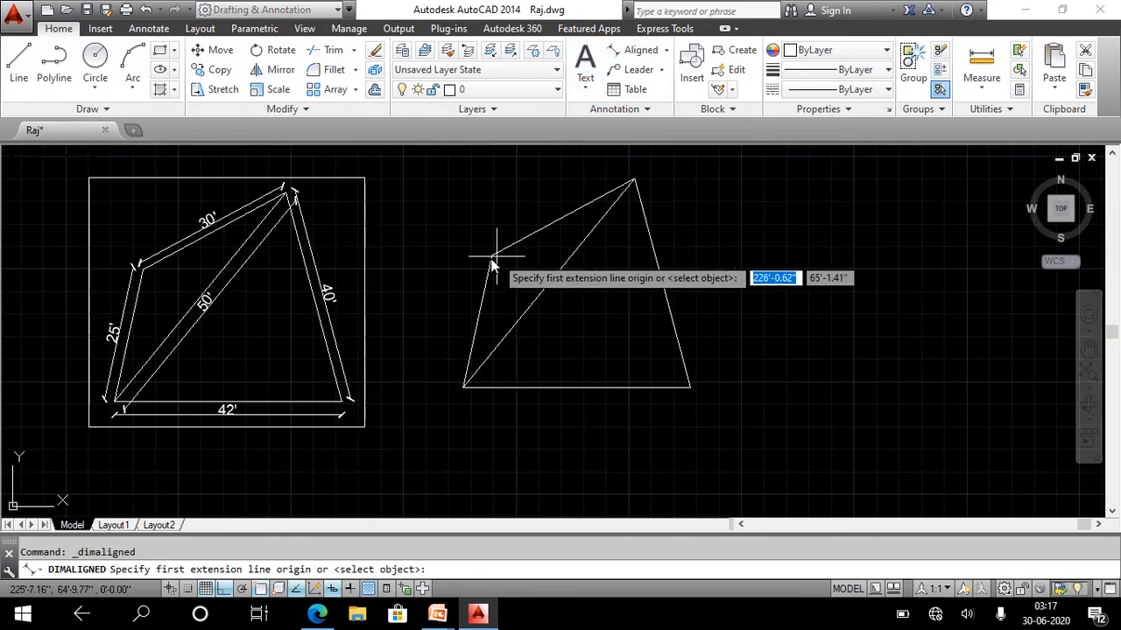
{"action": "left_click", "coordinate": [491, 256]}
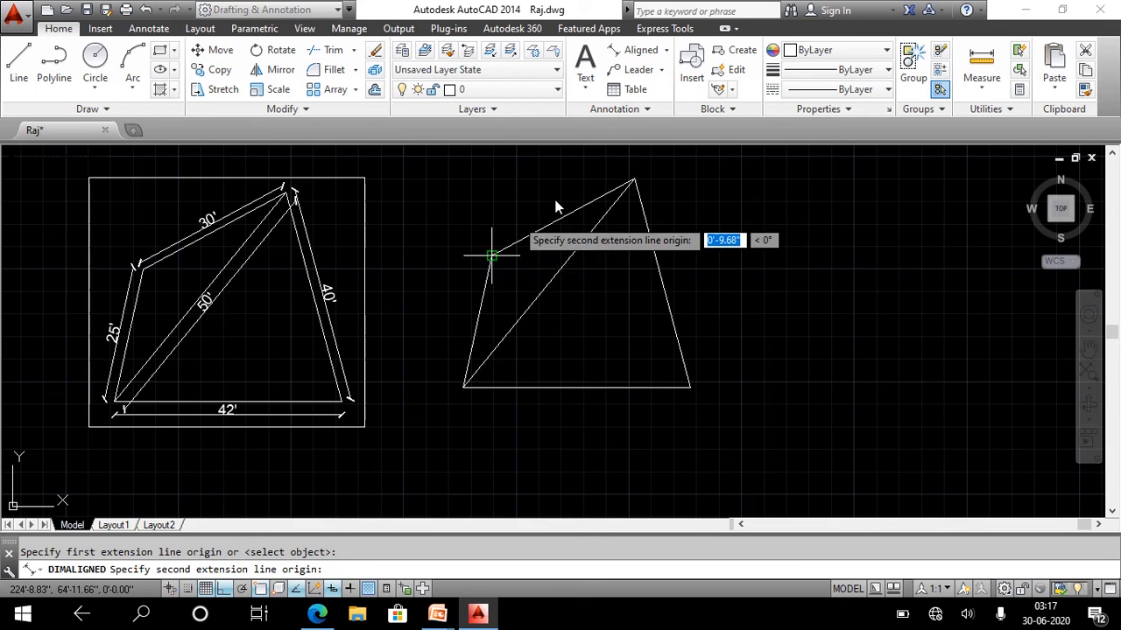
{"action": "left_click", "coordinate": [633, 180]}
{"action": "left_click", "coordinate": [612, 164]}
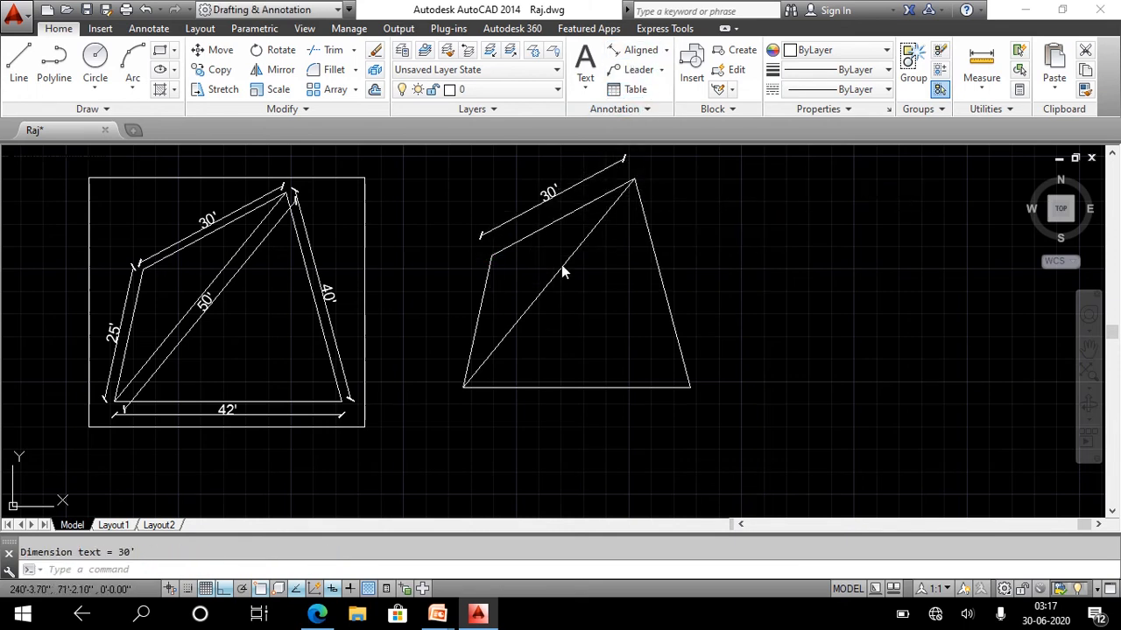
{"action": "key", "text": "Return"}
{"action": "left_click", "coordinate": [492, 256]}
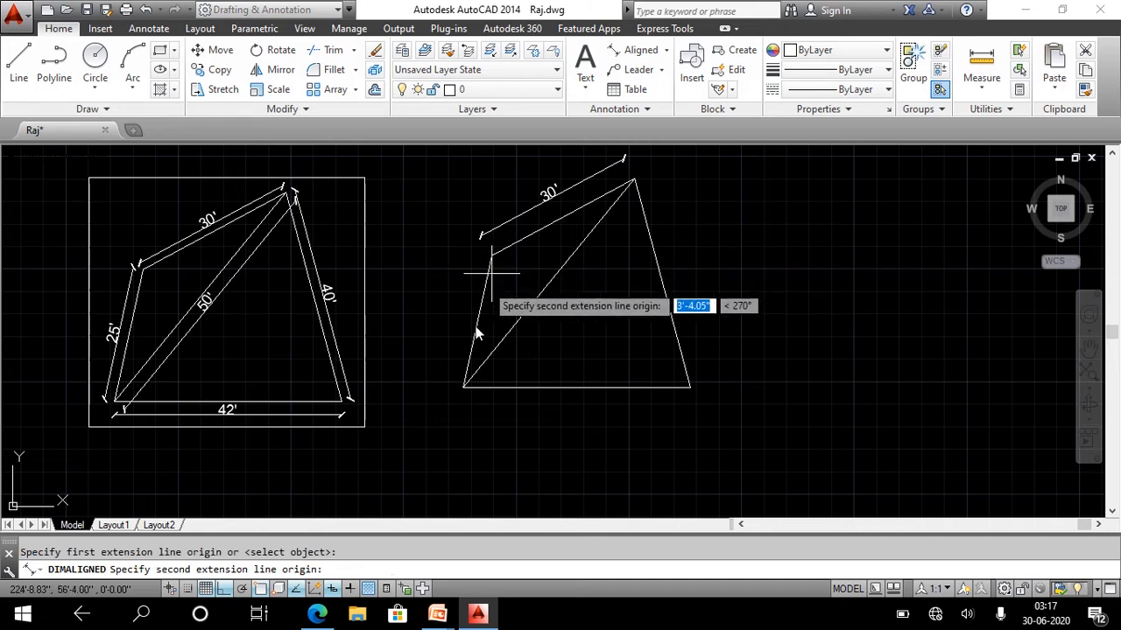
{"action": "left_click", "coordinate": [463, 386]}
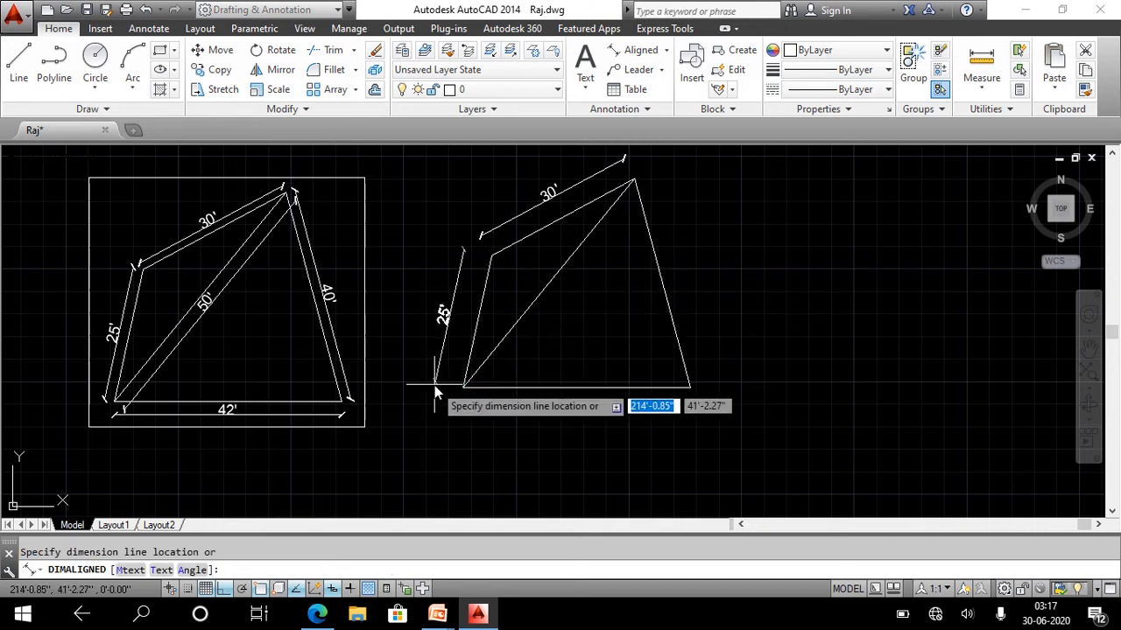
{"action": "left_click", "coordinate": [432, 385]}
Add aligned dimensions below the new quadrilateral's base and outside its right side
{"action": "key", "text": "Return"}
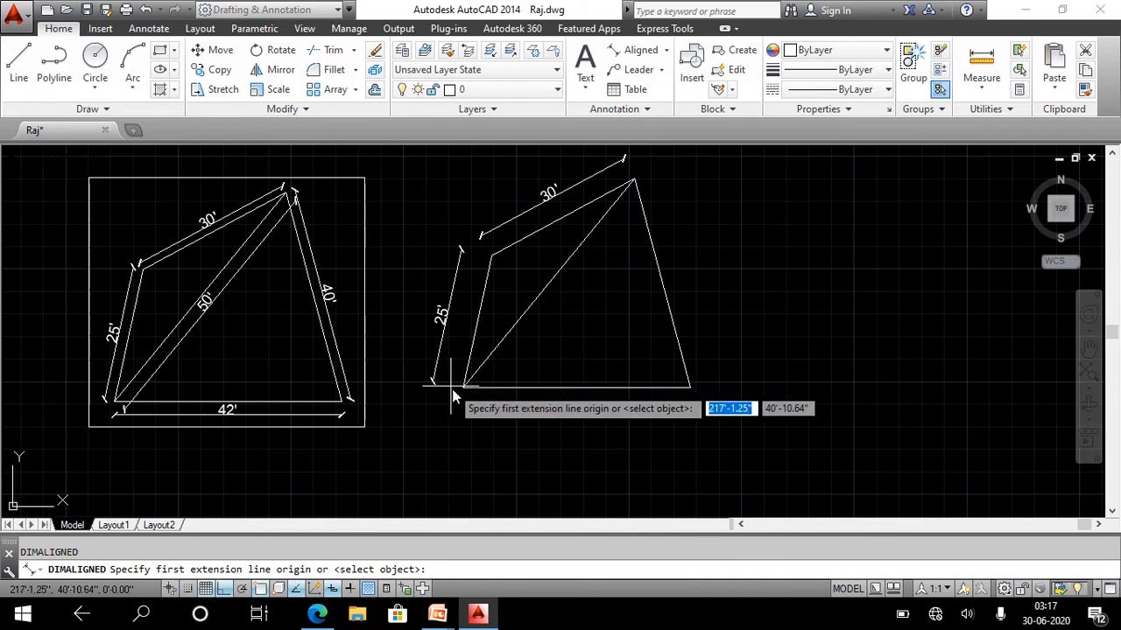
{"action": "left_click", "coordinate": [466, 389]}
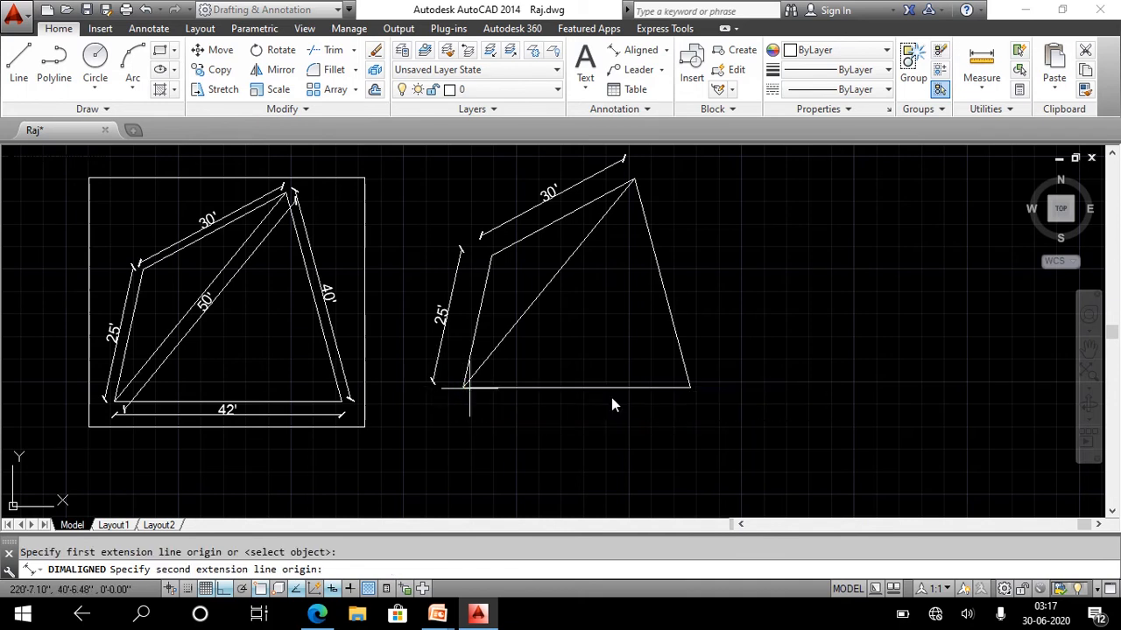
{"action": "left_click", "coordinate": [690, 387]}
{"action": "left_click", "coordinate": [680, 424]}
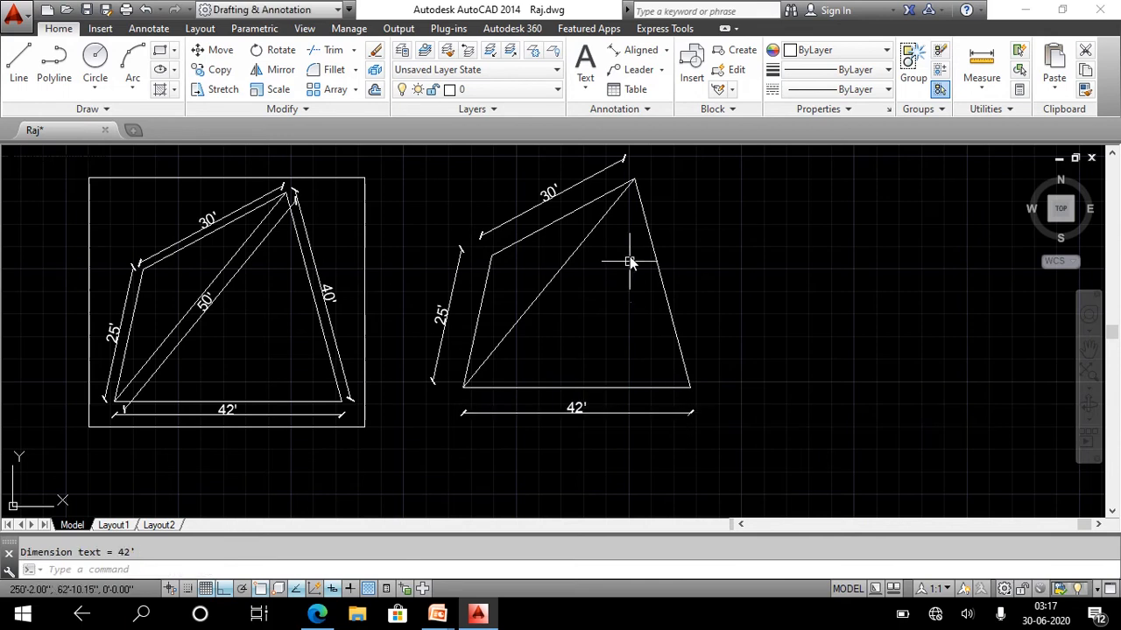
{"action": "key", "text": "Return"}
{"action": "left_click", "coordinate": [633, 179]}
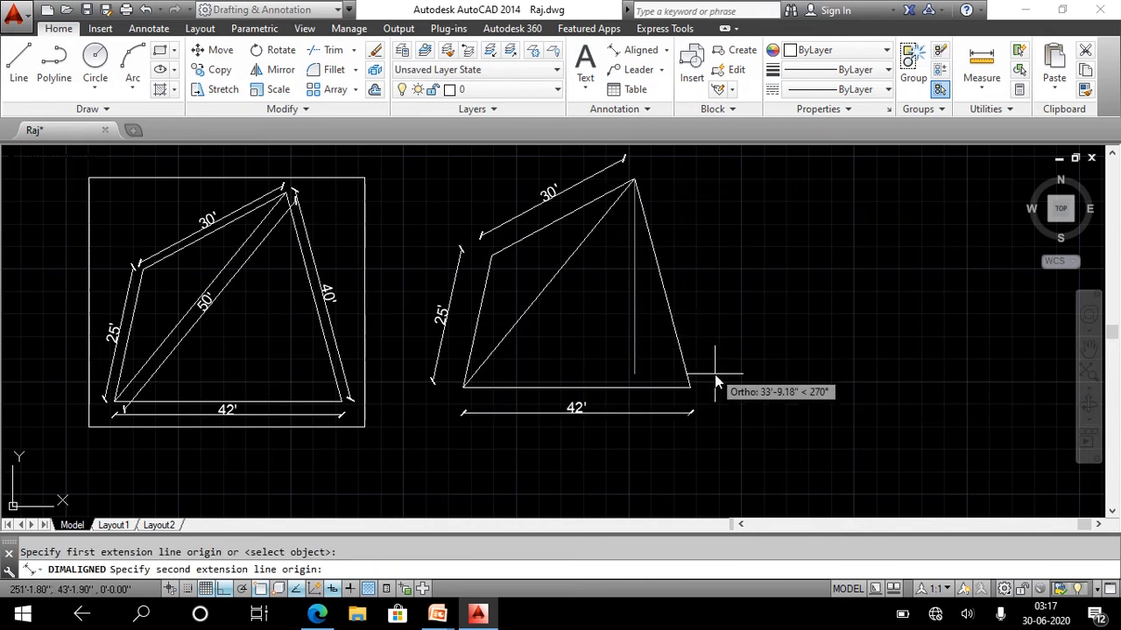
{"action": "left_click", "coordinate": [695, 388]}
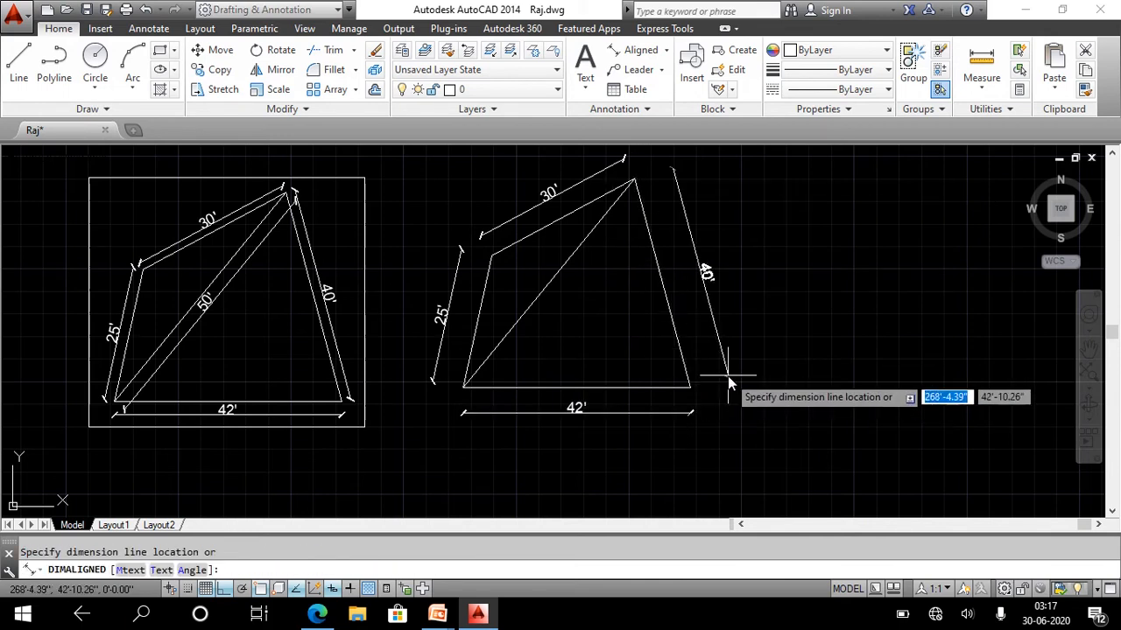
{"action": "left_click", "coordinate": [737, 383]}
{"action": "scroll", "coordinate": [644, 359], "scroll_direction": "down", "scroll_amount": 1}
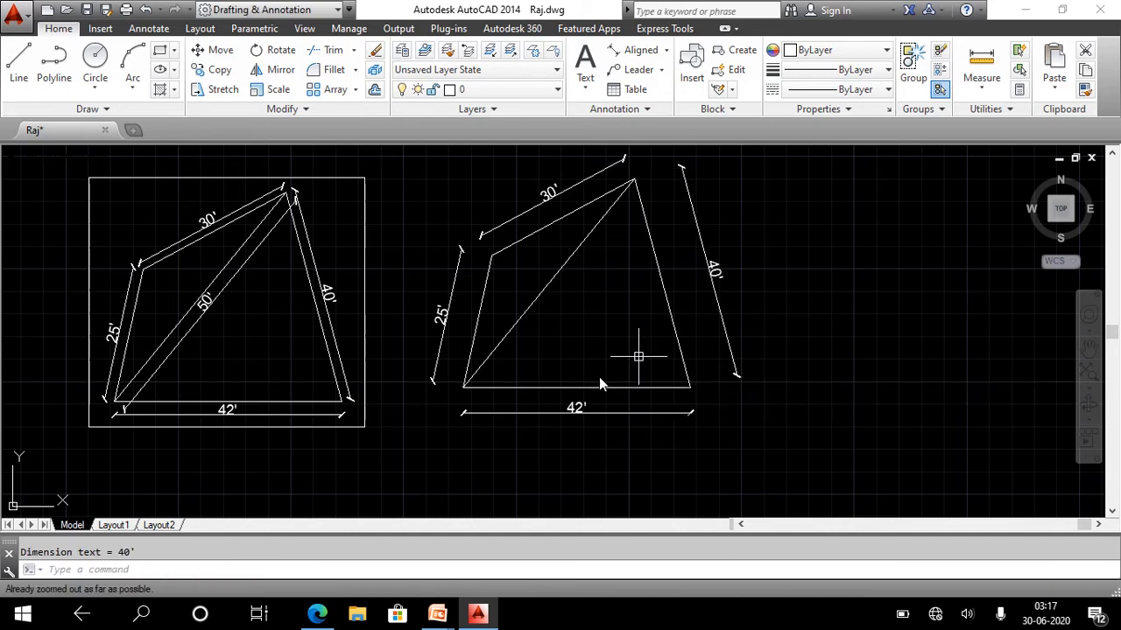
Switch to the PowerPoint slide show to check the quadrilateral's reference area, and return to AutoCAD
{"action": "mouse_move", "coordinate": [437, 616]}
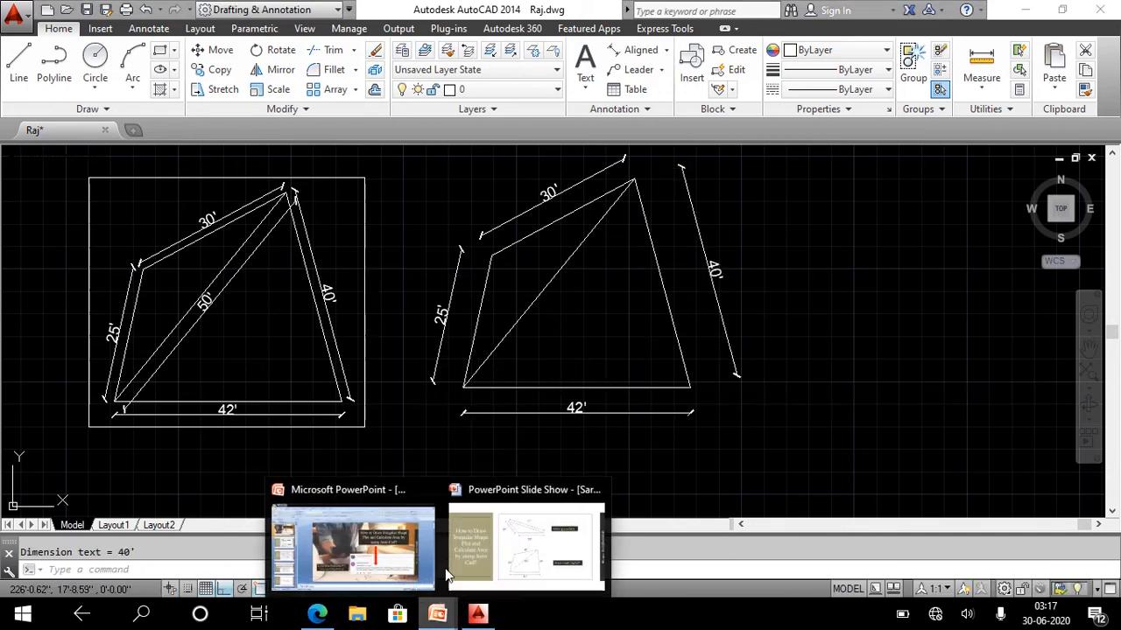
{"action": "mouse_move", "coordinate": [477, 551]}
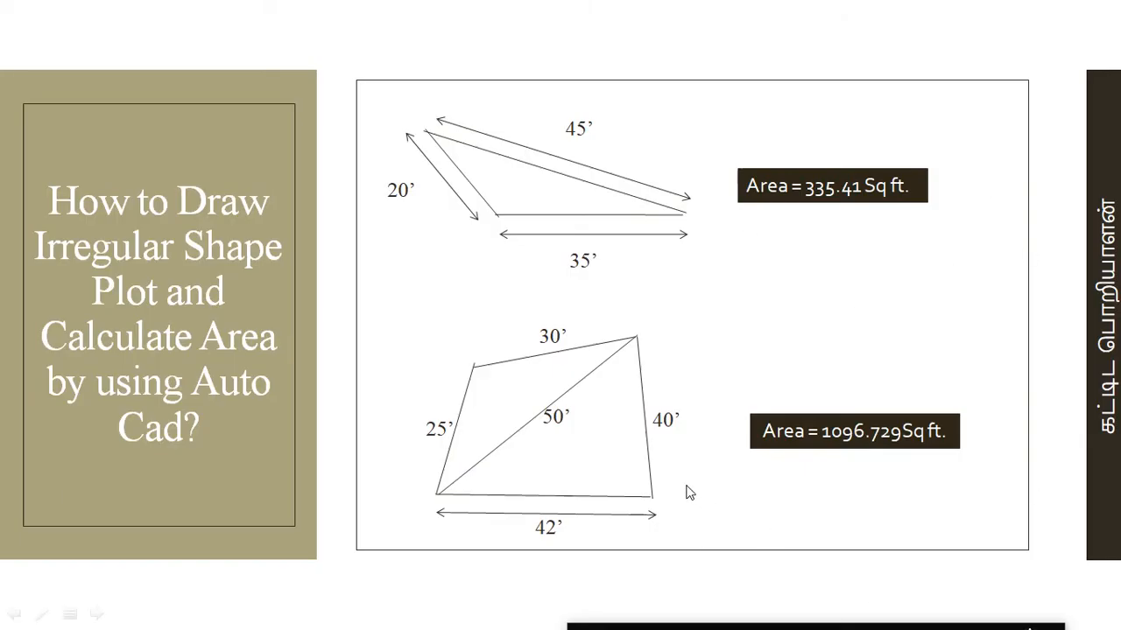
{"action": "key", "text": "alt+Tab"}
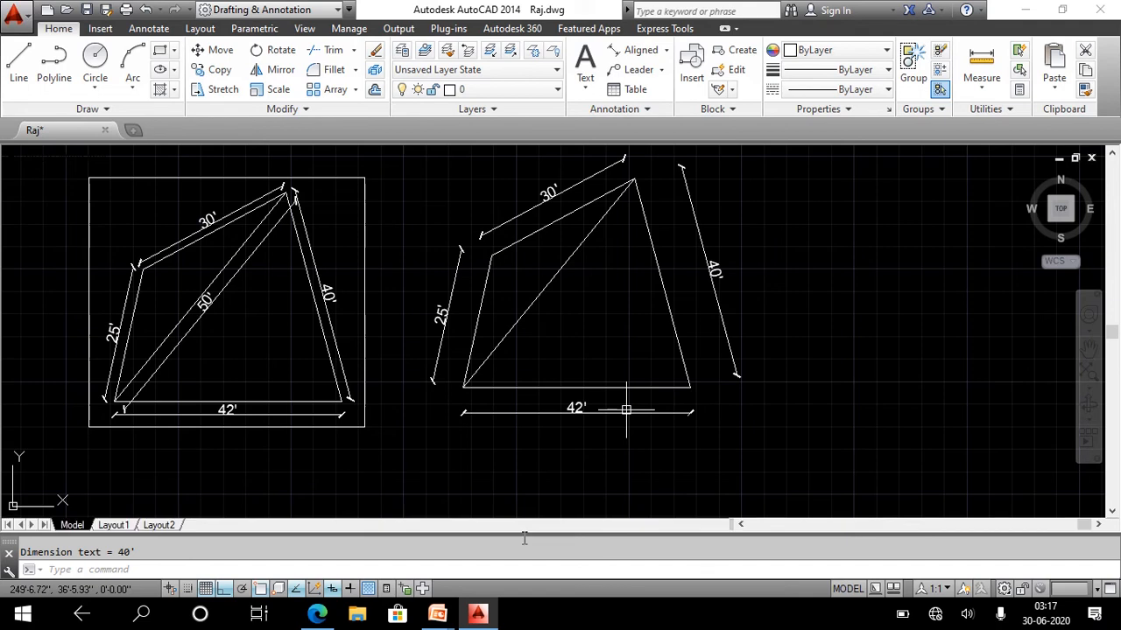
Measure the new quadrilateral's area with the AREA command, picking its four corners clockwise from the lower-left one
{"action": "left_click", "coordinate": [483, 570]}
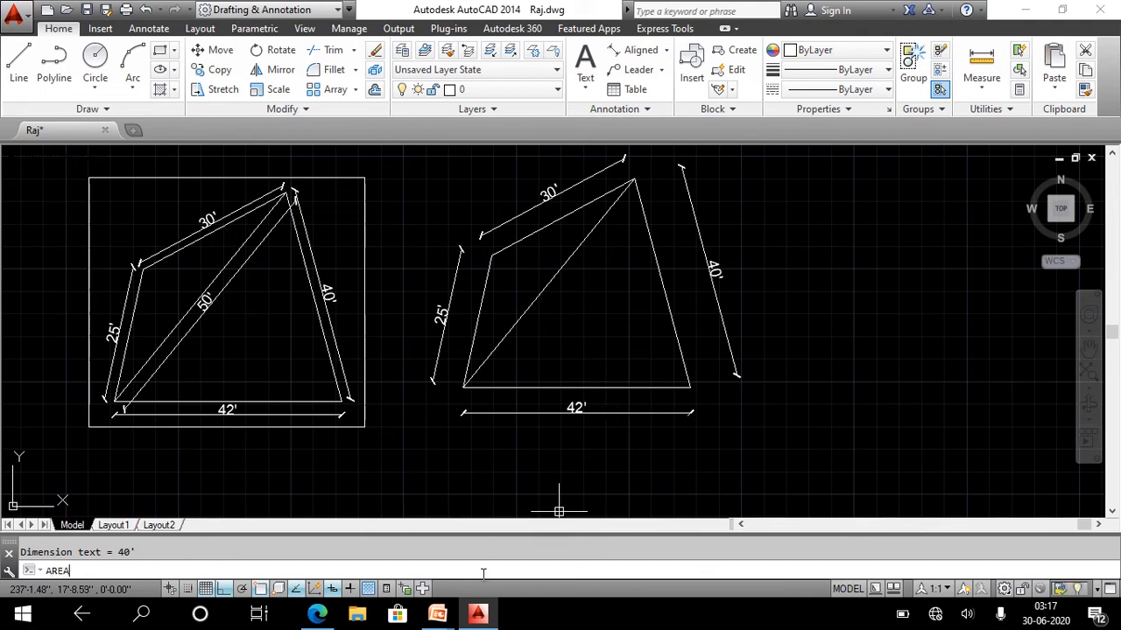
{"action": "type", "text": "AREA"}
{"action": "key", "text": "Return"}
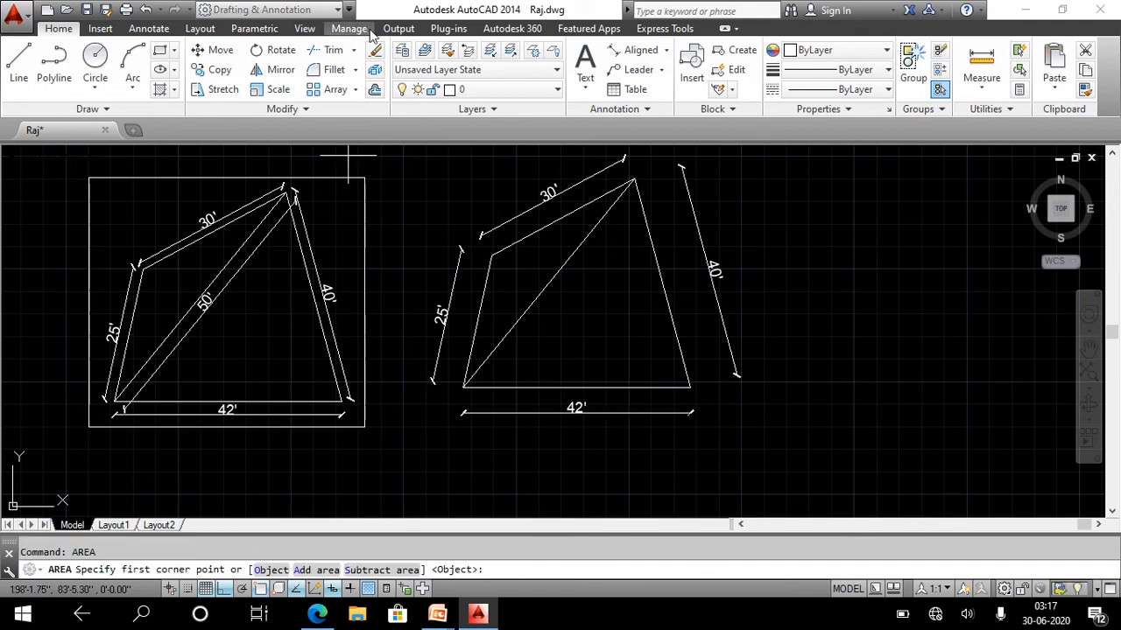
{"action": "left_click", "coordinate": [464, 387]}
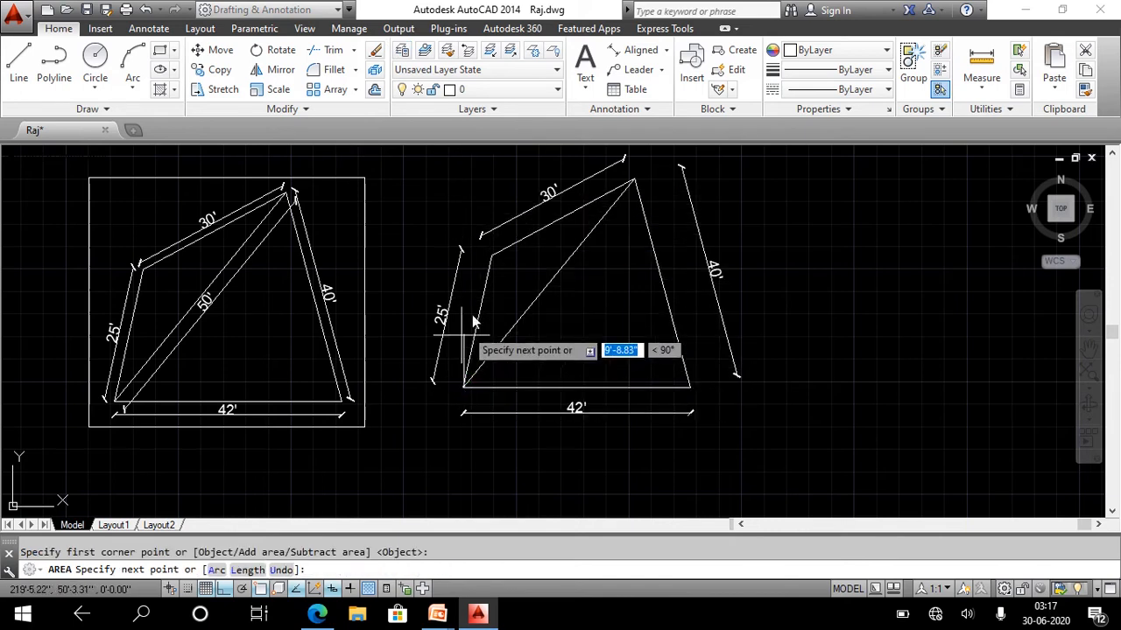
{"action": "left_click", "coordinate": [491, 260]}
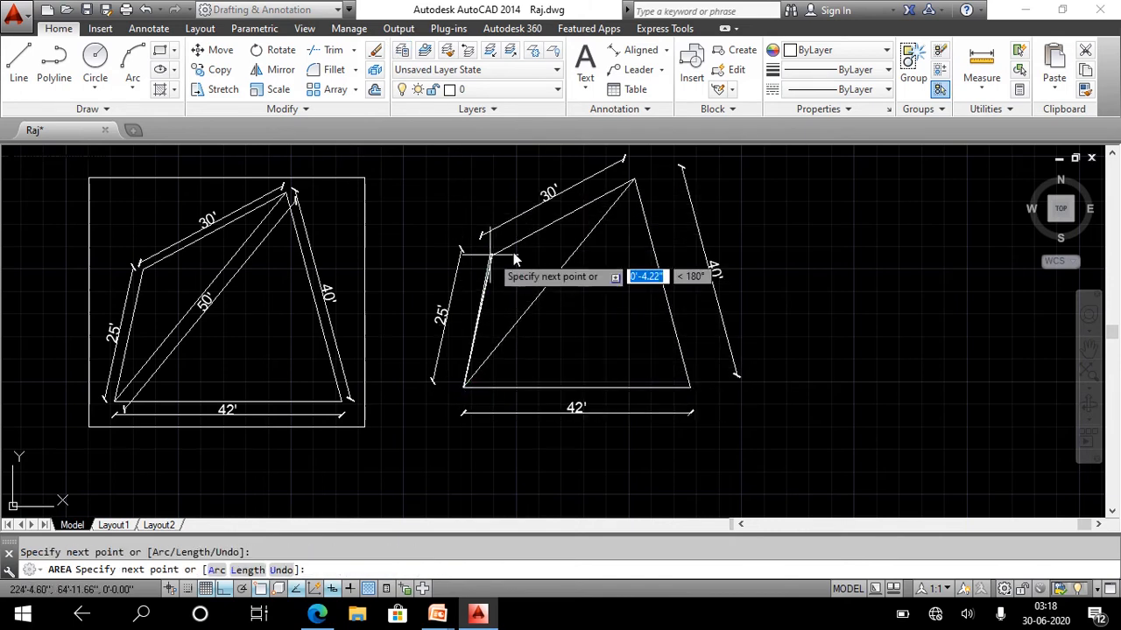
{"action": "left_click", "coordinate": [635, 182]}
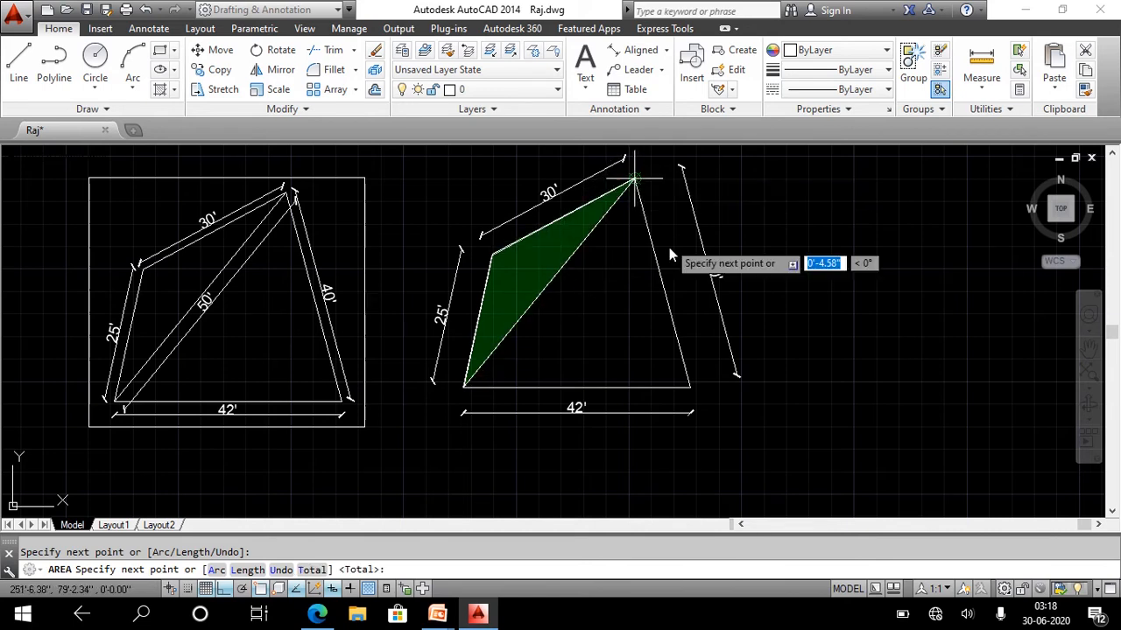
{"action": "left_click", "coordinate": [691, 391]}
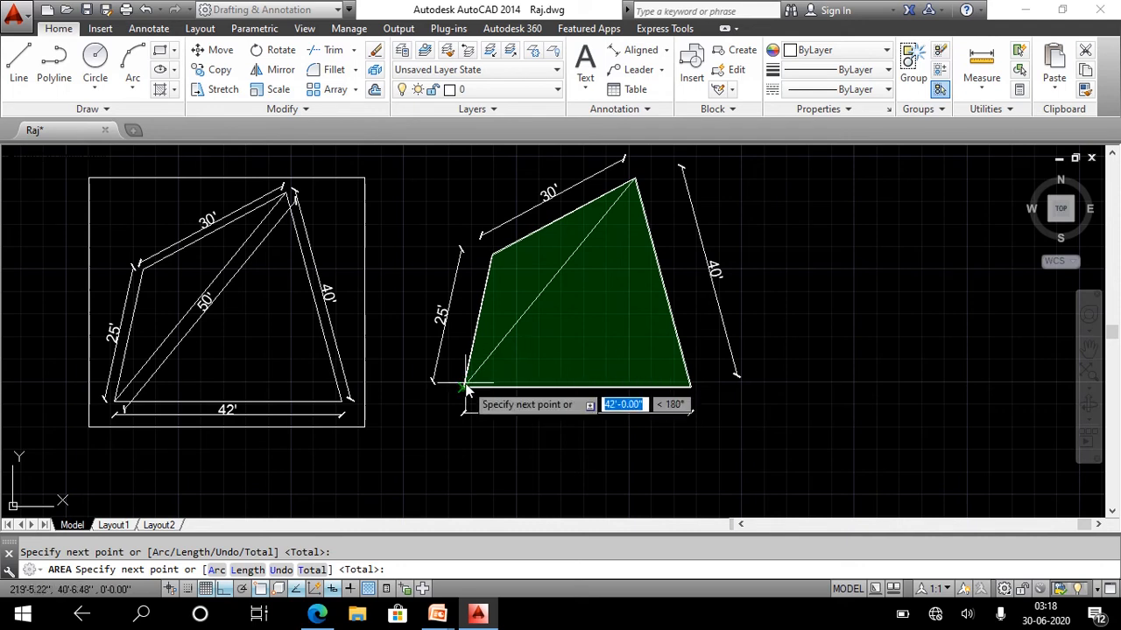
{"action": "key", "text": "Return"}
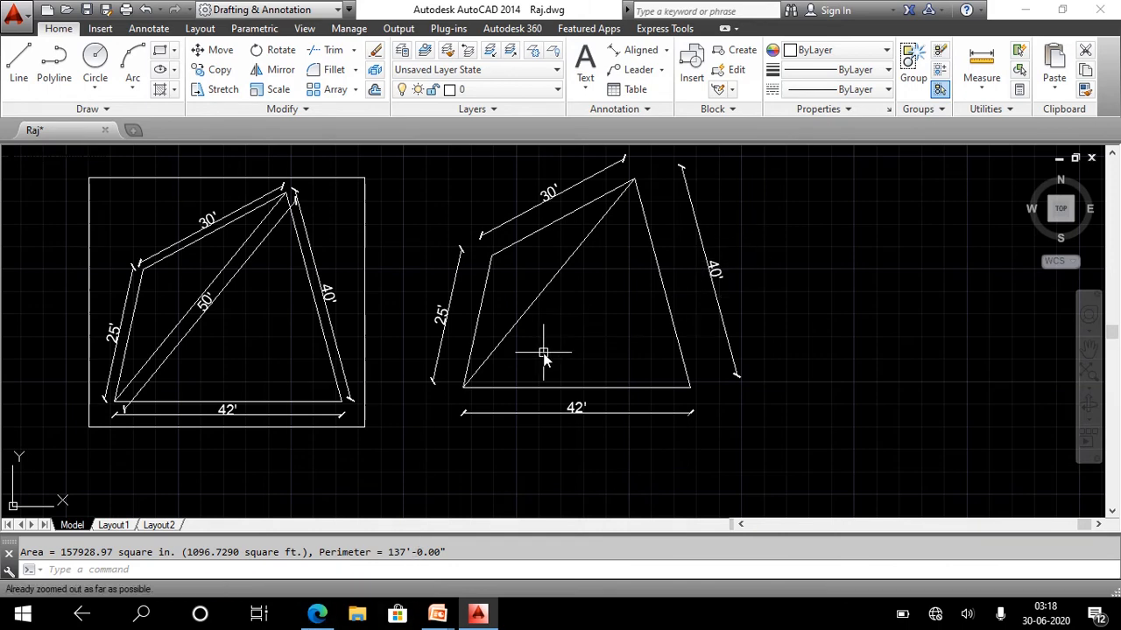
Review the earlier plot drawings, and switch to the PowerPoint slide show and advance to the slide on setback distances
{"action": "mouse_move", "coordinate": [440, 451]}
{"action": "middle_mouse_down"}
{"action": "mouse_move", "coordinate": [482, 400]}
{"action": "mouse_move", "coordinate": [910, 414]}
{"action": "middle_mouse_up"}
{"action": "scroll", "coordinate": [726, 350], "scroll_direction": "down", "scroll_amount": 4}
{"action": "scroll", "coordinate": [575, 368], "scroll_direction": "up", "scroll_amount": 4}
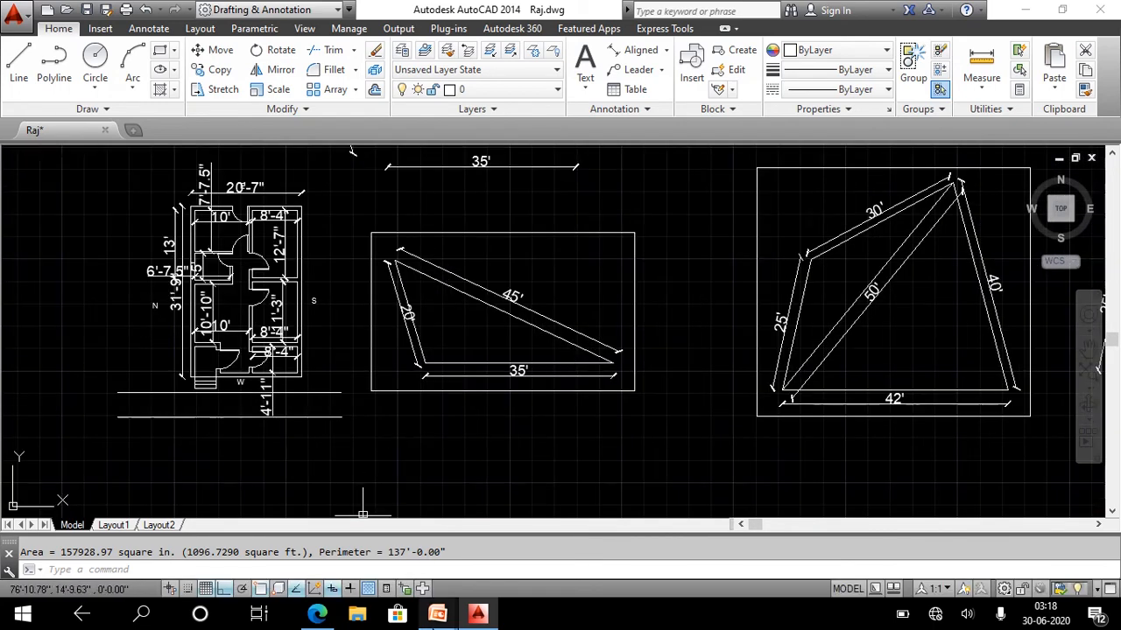
{"action": "mouse_move", "coordinate": [436, 619]}
{"action": "left_click", "coordinate": [525, 555]}
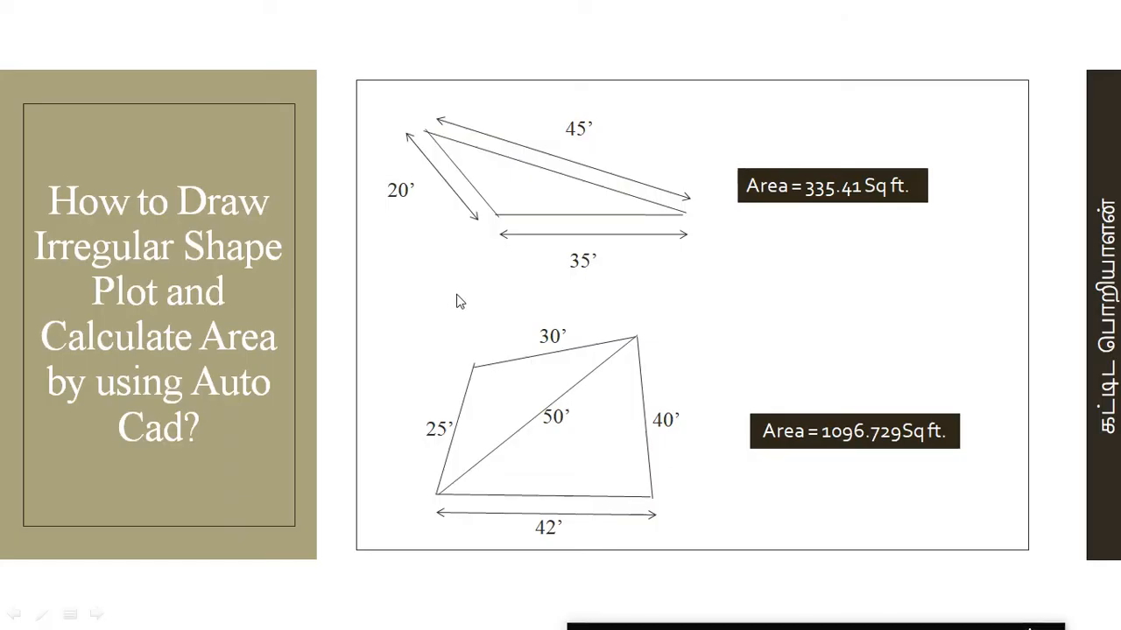
{"action": "left_click", "coordinate": [447, 343]}
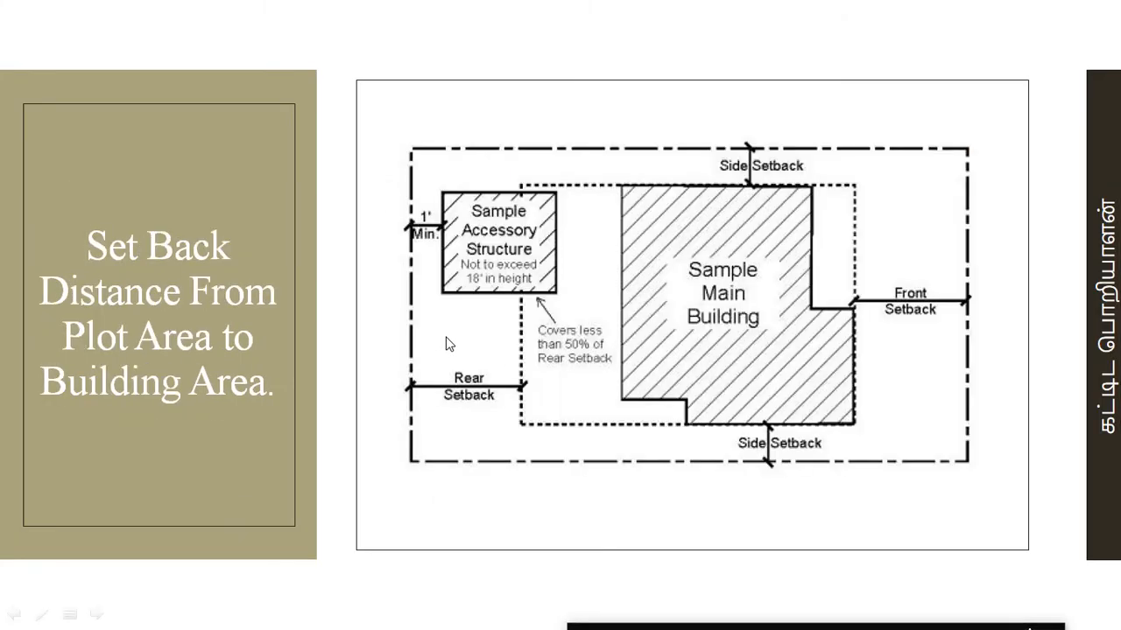